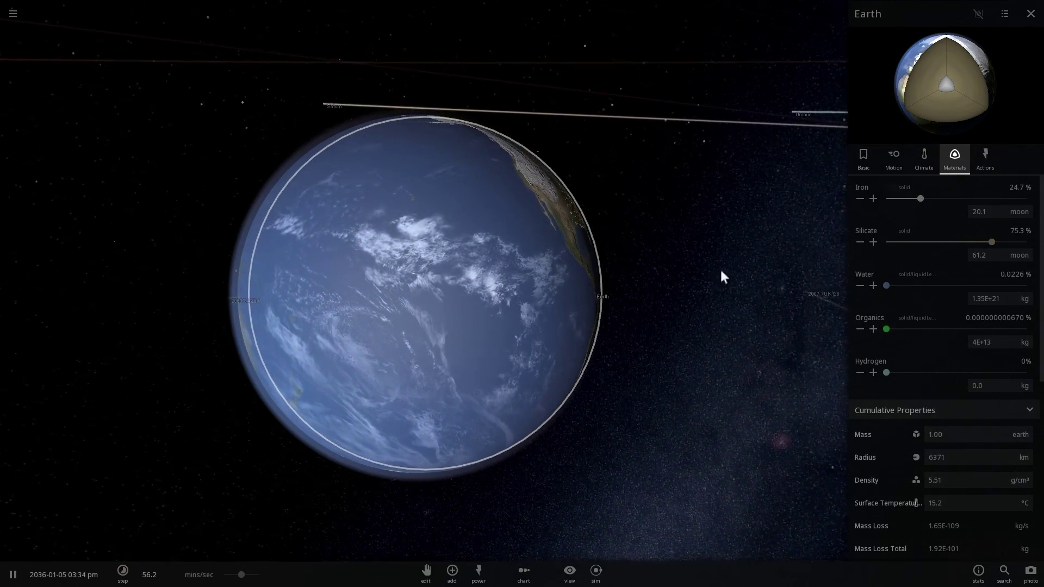
Remove all of Earth's water and inspect the dry planet from several angles and distances.
left_click(887, 287)
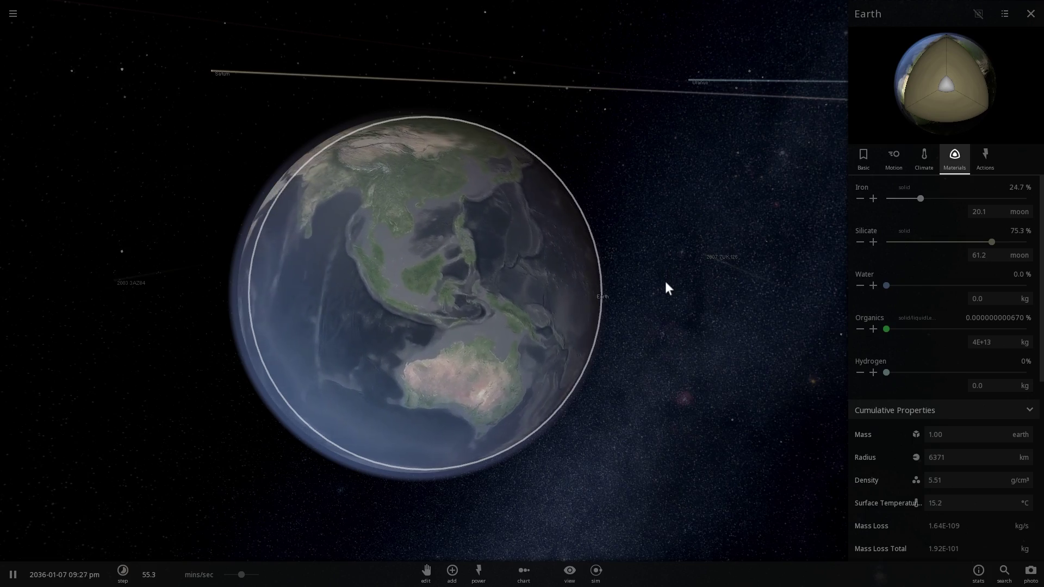
left_click_drag(665, 282, 463, 313)
scroll(595, 285, "down", 3)
scroll(577, 317, "down", 4)
scroll(451, 315, "up", 5)
scroll(462, 313, "down", 3)
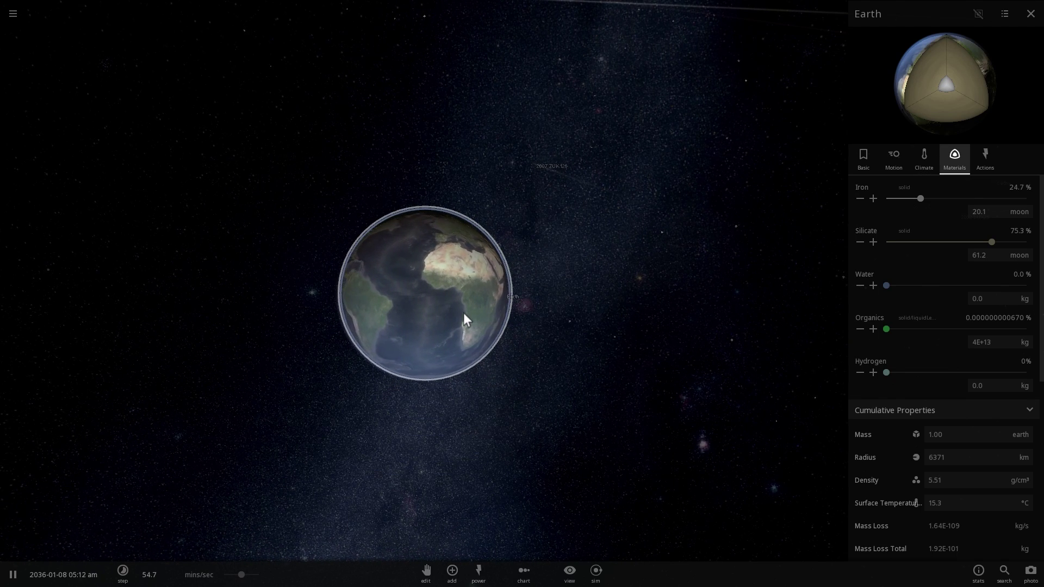
left_click_drag(483, 279, 208, 154)
scroll(346, 179, "down", 5)
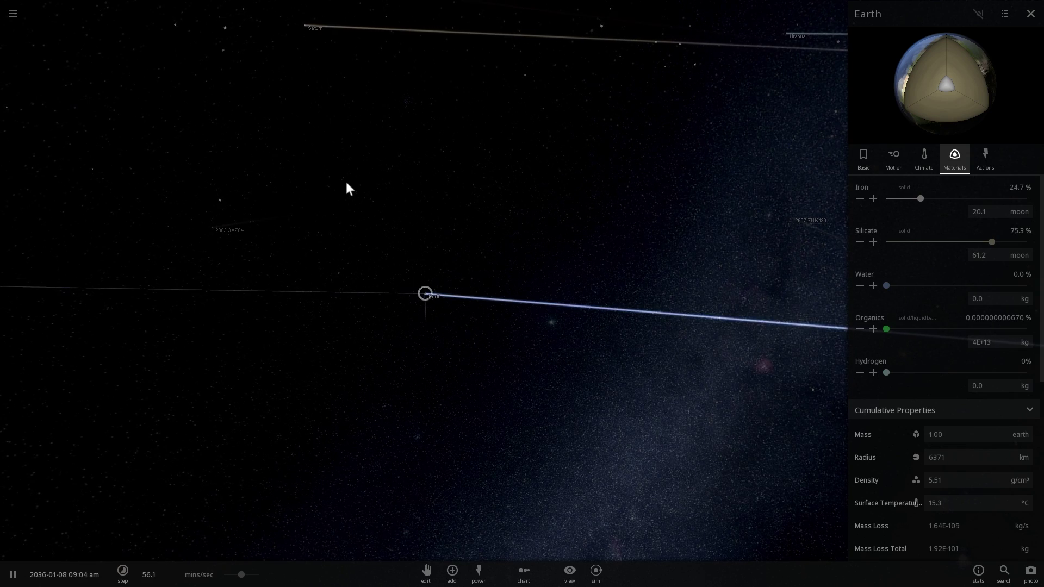
scroll(346, 191, "down", 5)
left_click_drag(401, 295, 171, 119)
scroll(380, 322, "up", 5)
Load a fresh Solar System simulation and display Earth's material composition.
left_click(25, 25)
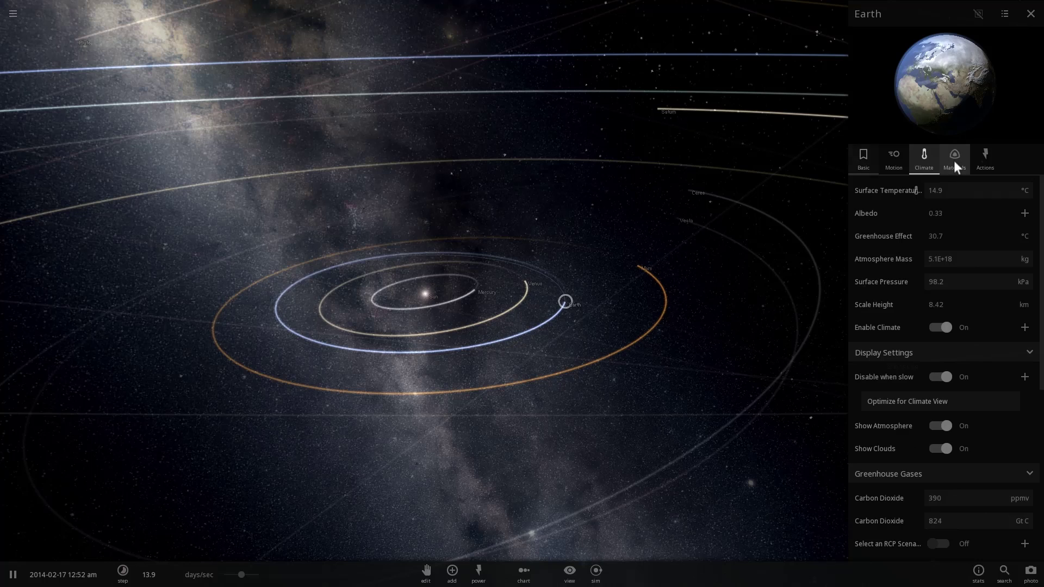
left_click(954, 163)
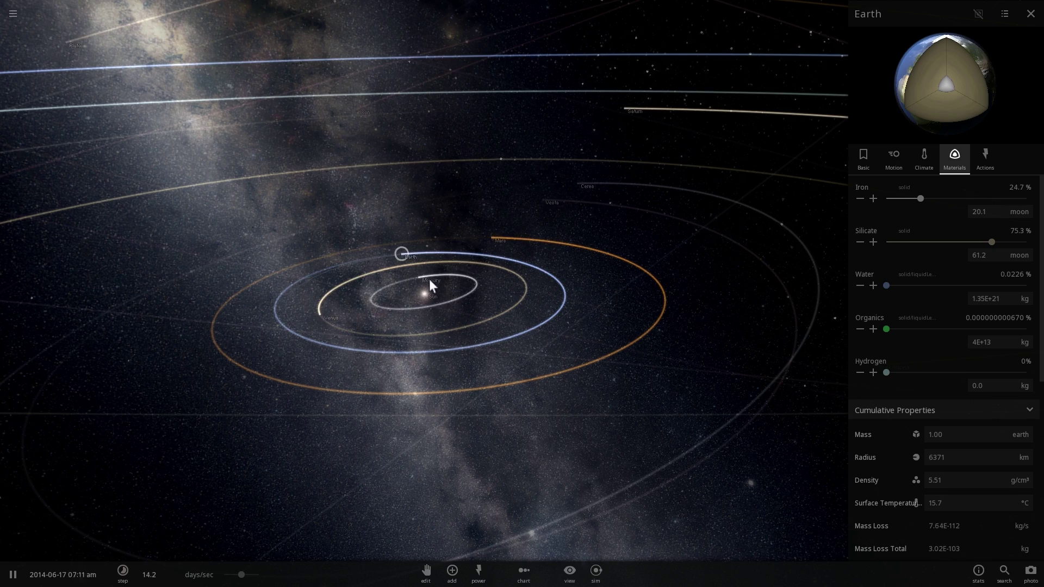
Focus on Mercury and slow the simulation to about 12 minutes per second.
double_click(407, 285)
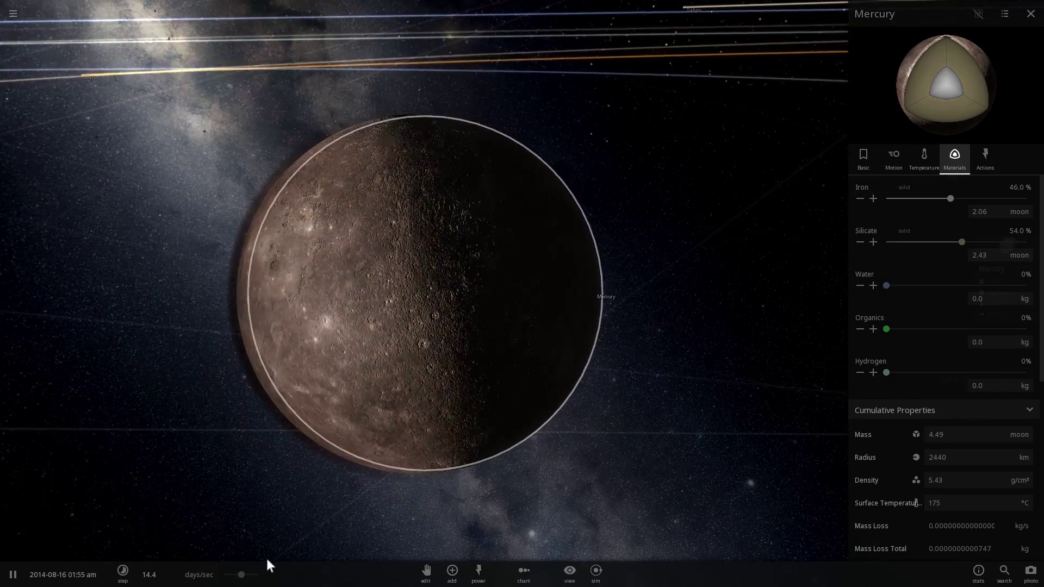
mouse_move(241, 574)
left_mouse_down()
mouse_move(225, 581)
mouse_move(242, 575)
left_mouse_up()
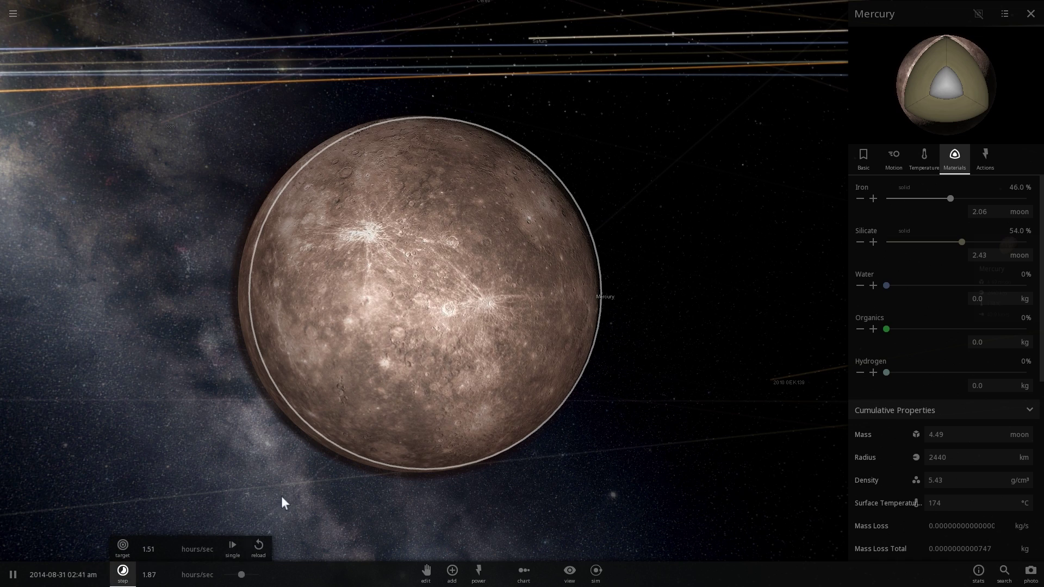
scroll(348, 442, "down", 3)
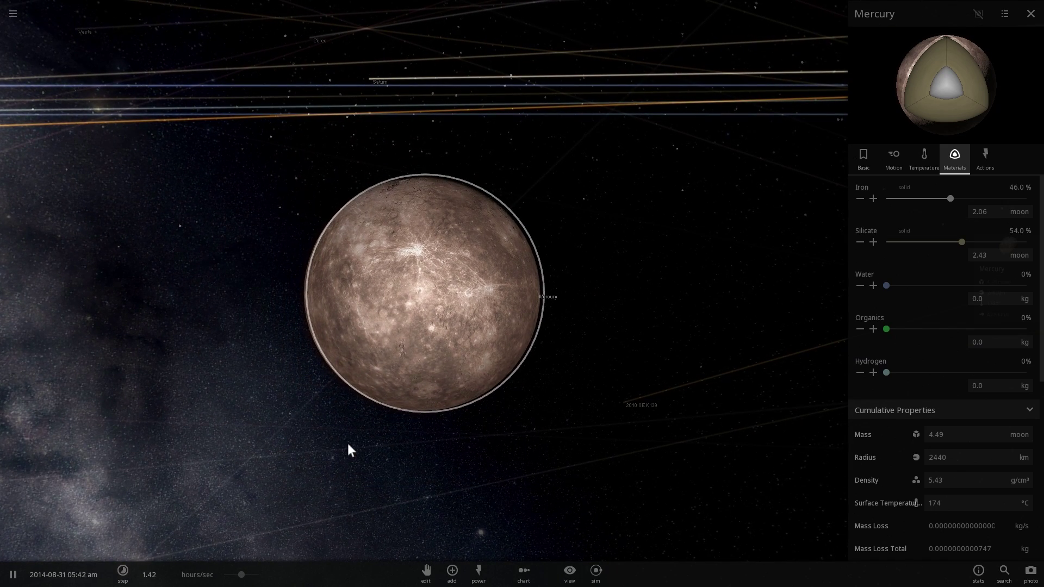
left_click_drag(232, 575, 231, 574)
Launch Halley's Comet at Mercury with a launch velocity of 10.0 km/s.
left_click(452, 575)
scroll(464, 391, "down", 3)
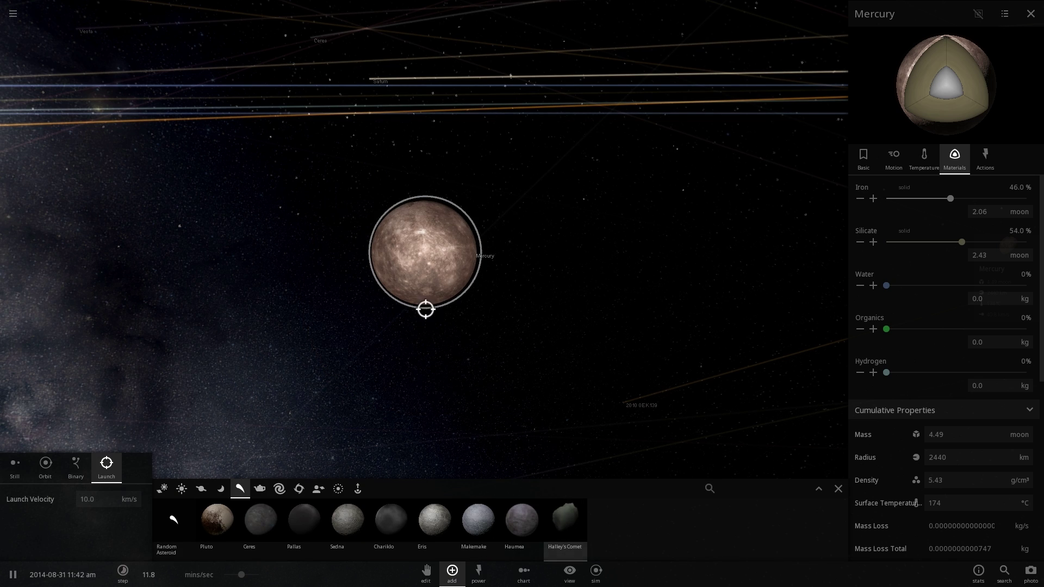
left_click(423, 260)
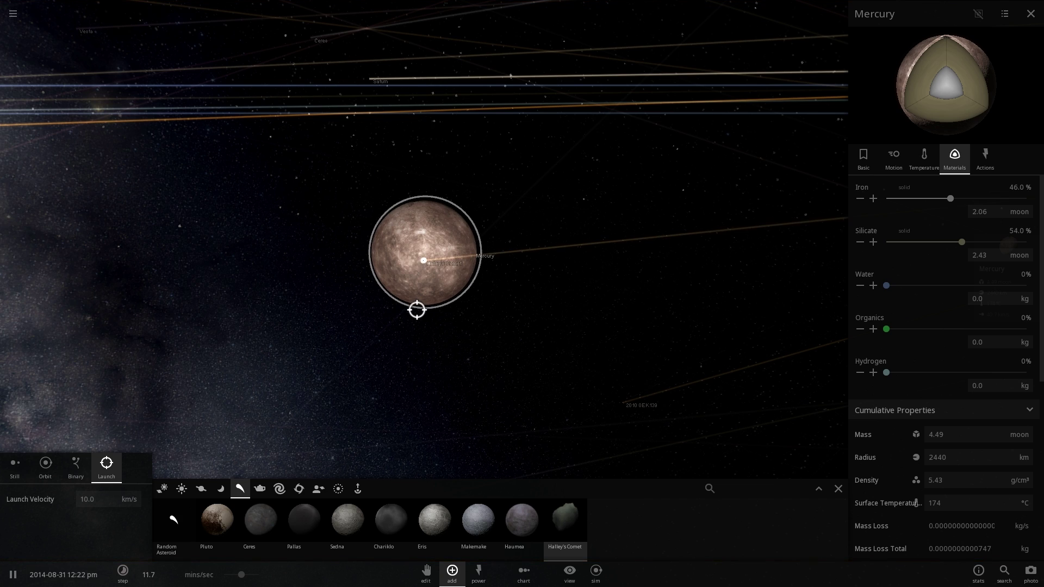
mouse_move(417, 310)
right_mouse_down()
mouse_move(375, 347)
mouse_move(431, 302)
right_mouse_up()
scroll(431, 302, "down", 2)
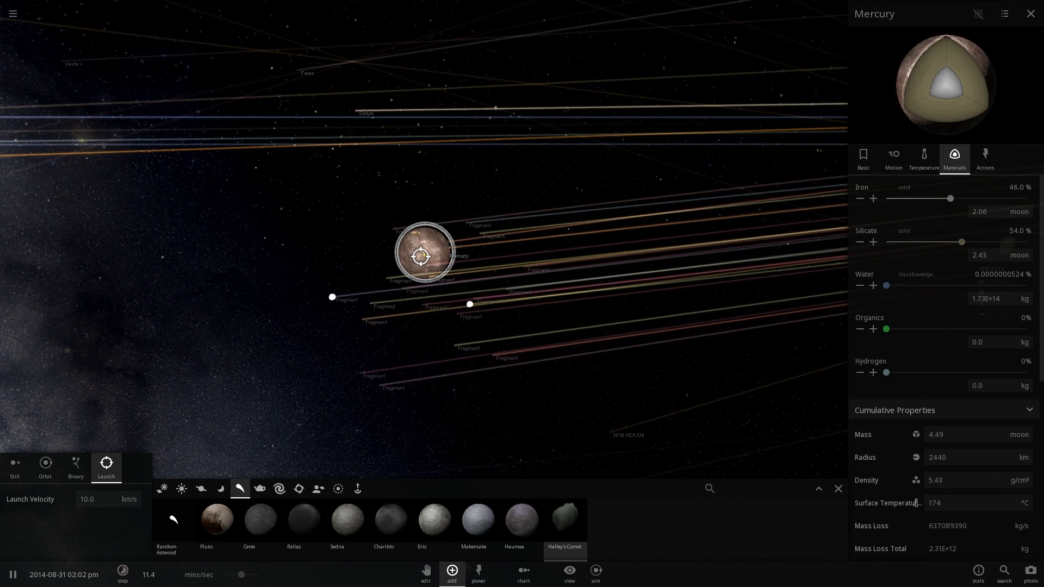
Pause the simulation, launch another comet named Water at Mercury, and set its composition to 100 % water.
key("space")
left_click(421, 255)
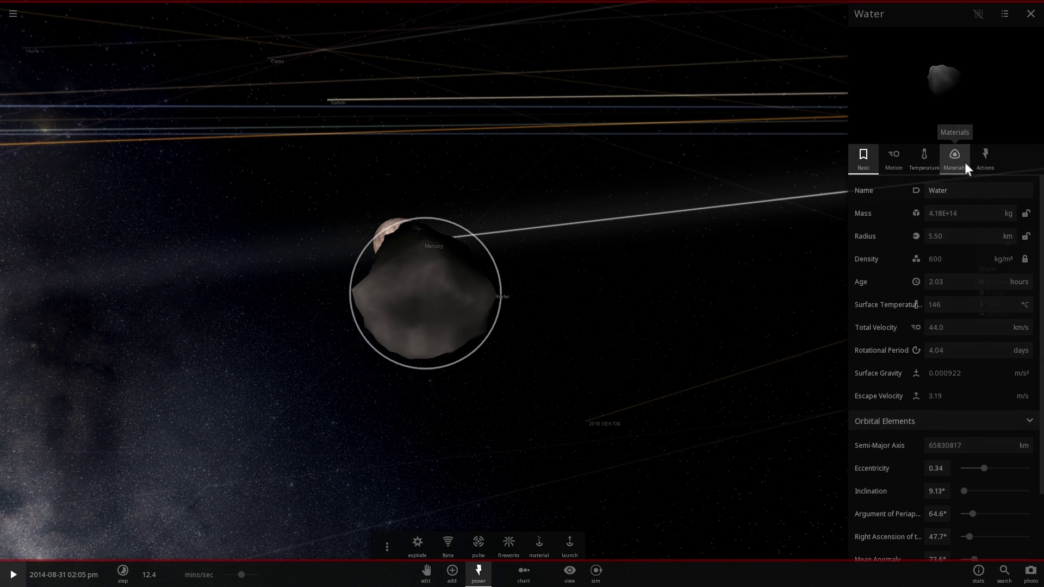
left_click(955, 162)
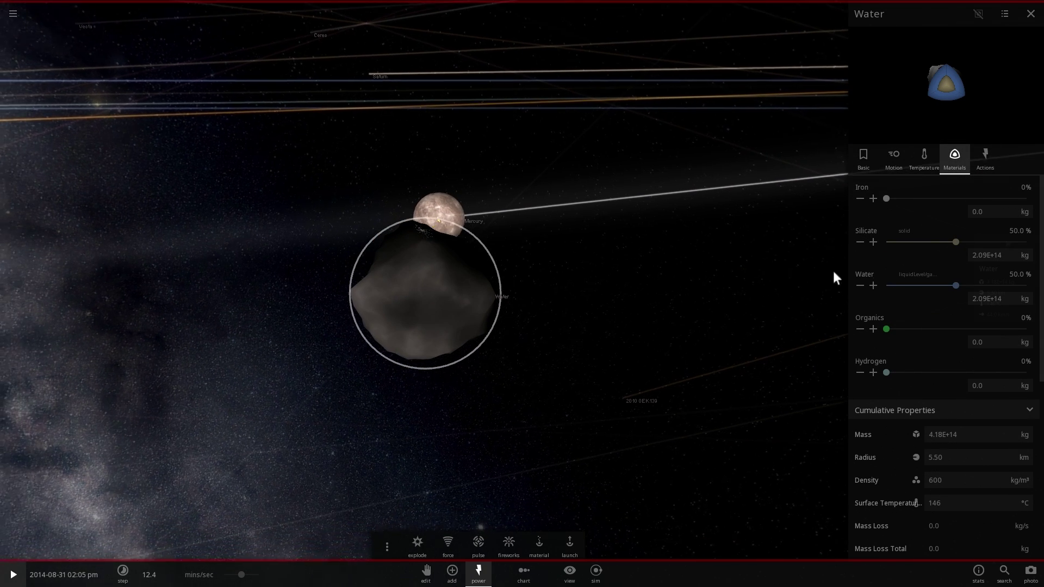
left_click_drag(958, 285, 1038, 287)
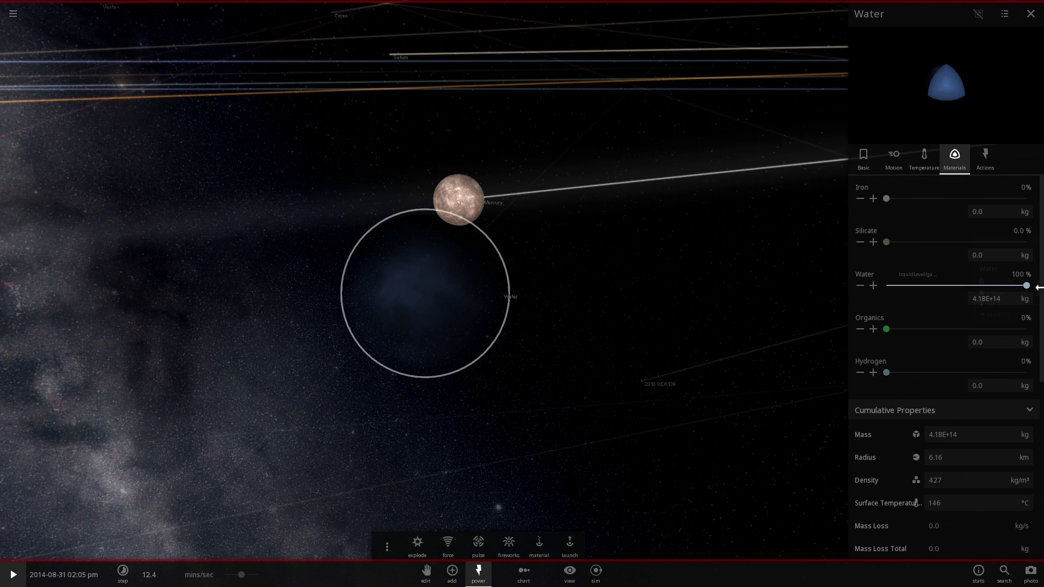
mouse_move(542, 309)
left_mouse_down()
mouse_move(590, 285)
mouse_move(563, 250)
mouse_move(501, 313)
mouse_move(478, 366)
mouse_move(491, 359)
mouse_move(470, 340)
mouse_move(447, 342)
mouse_move(454, 336)
left_mouse_up()
scroll(458, 332, "down", 3)
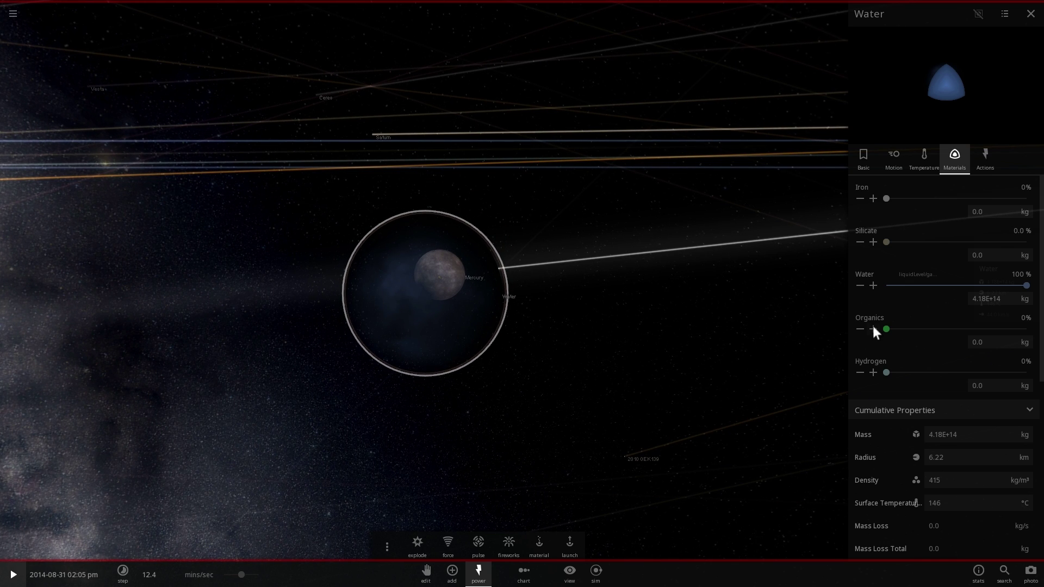
Set the water mass of the Water body to 1.4E+21 kg.
mouse_move(1003, 298)
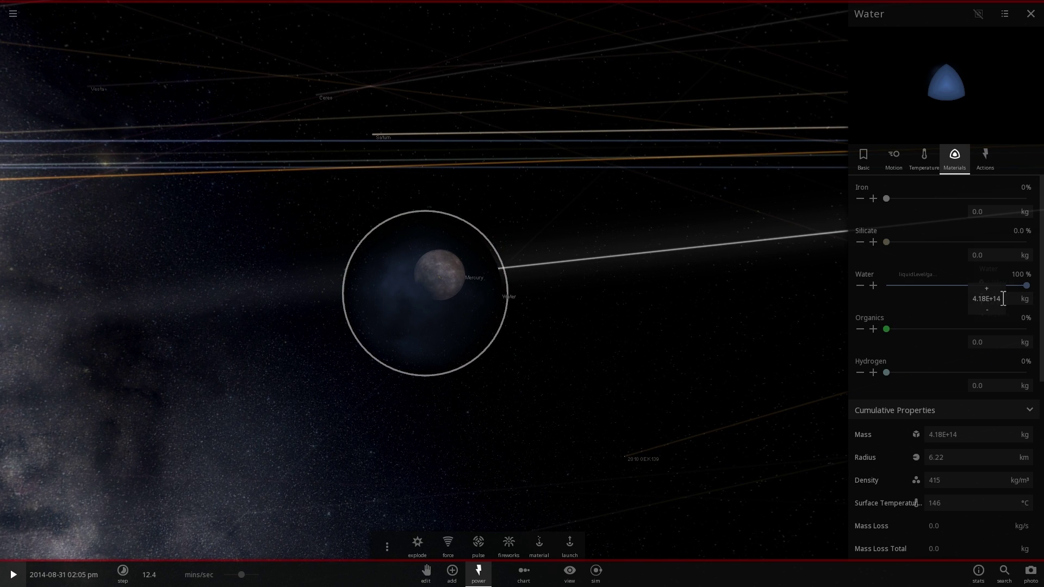
type("1.4")
mouse_move(607, 375)
left_mouse_down()
mouse_move(781, 377)
mouse_move(610, 364)
mouse_move(567, 379)
mouse_move(595, 380)
left_mouse_up()
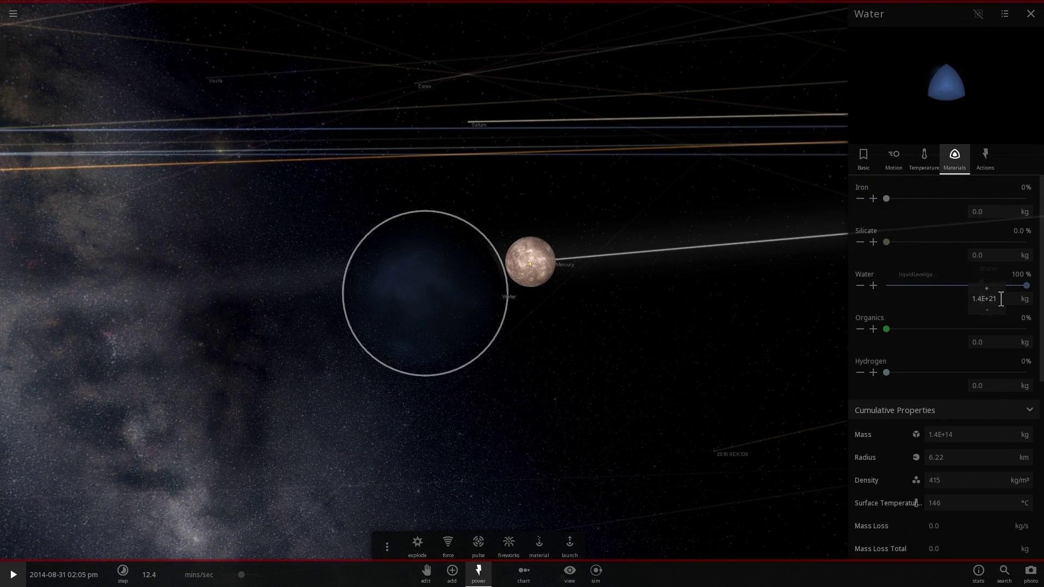
key("Return")
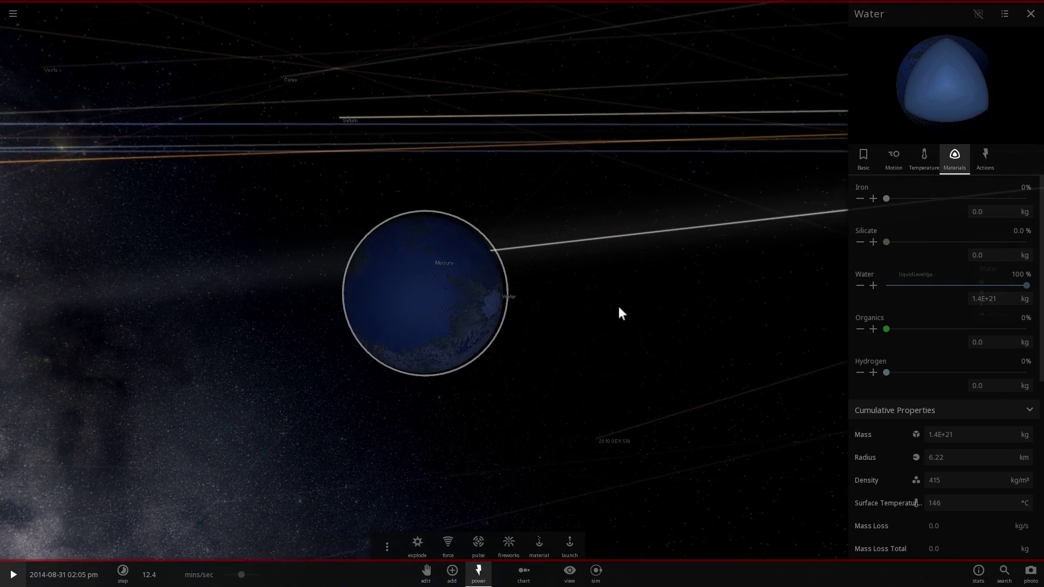
left_click_drag(569, 313, 587, 373)
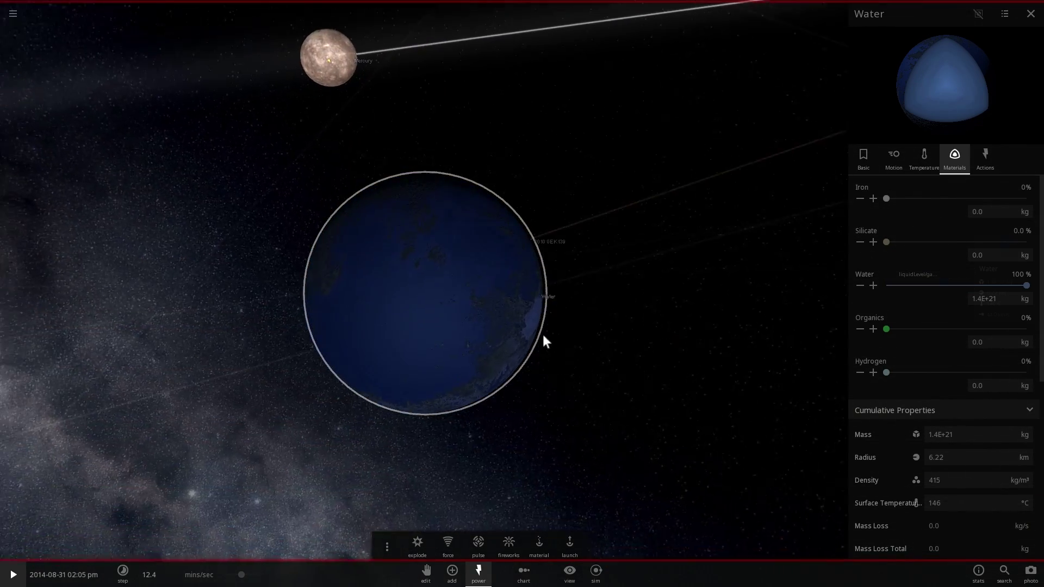
Run the simulation, slow it to about 1.9 minutes per second, and follow the Water body towards Mercury.
left_click(868, 160)
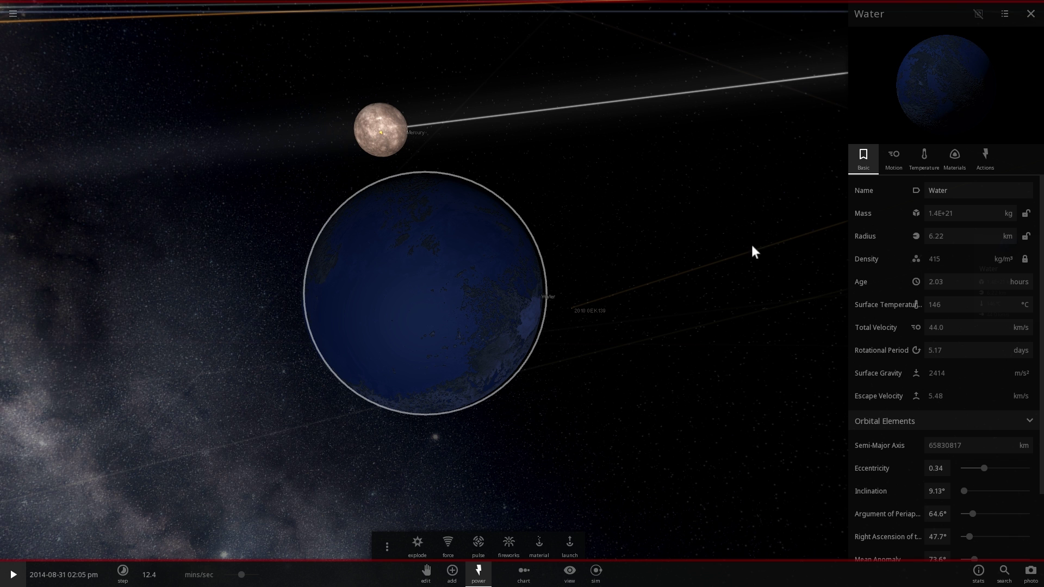
key("space")
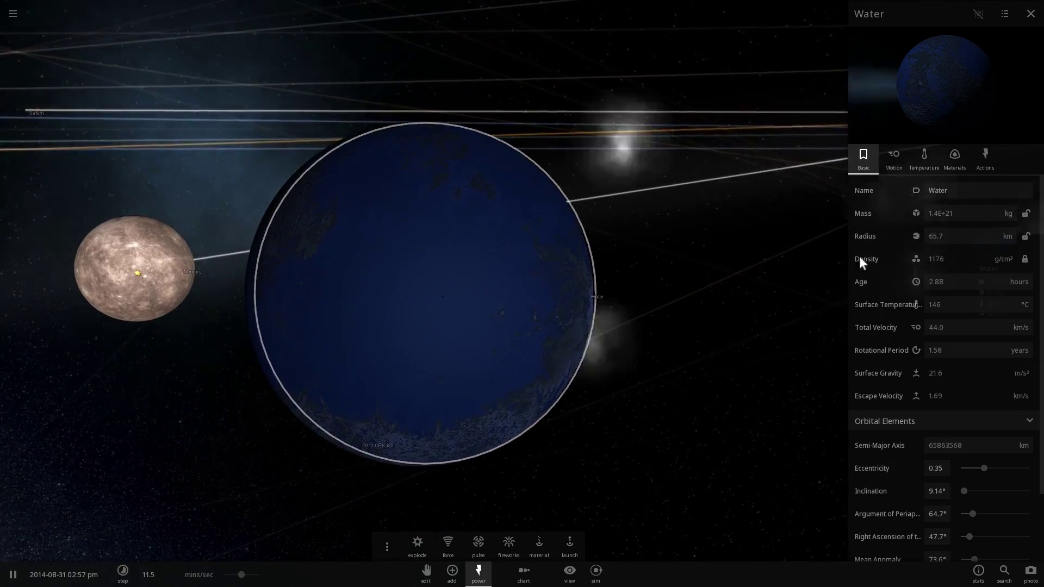
key("space")
right_click_drag(552, 266, 582, 306)
scroll(598, 291, "down", 5)
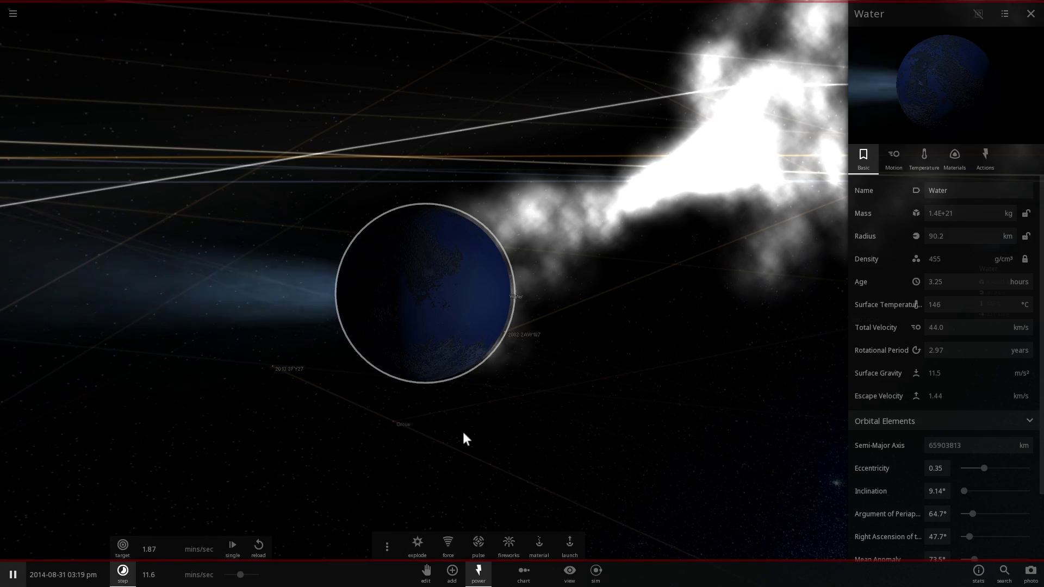
right_click_drag(464, 434, 307, 449)
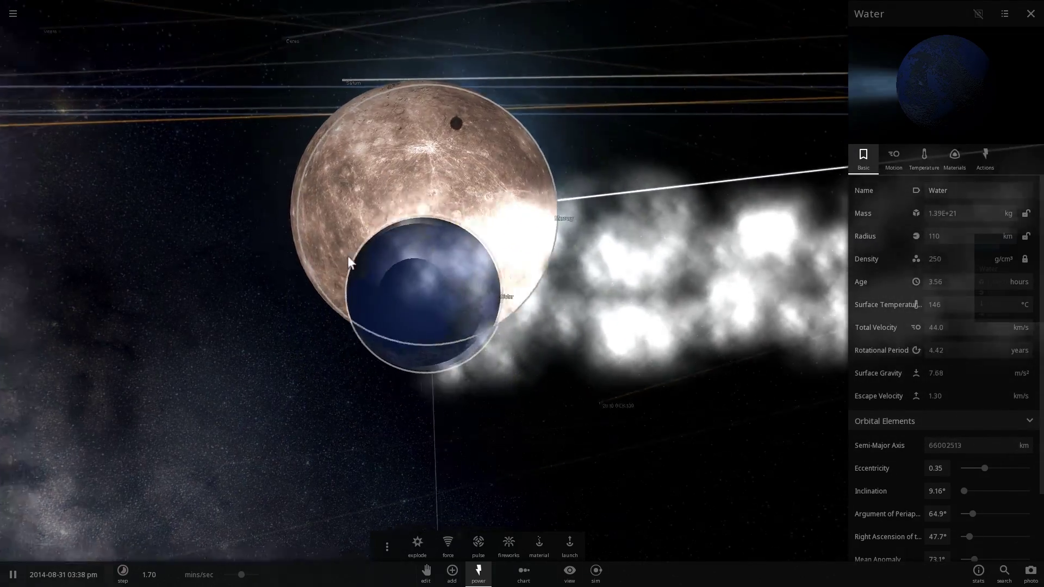
right_click_drag(347, 255, 443, 274)
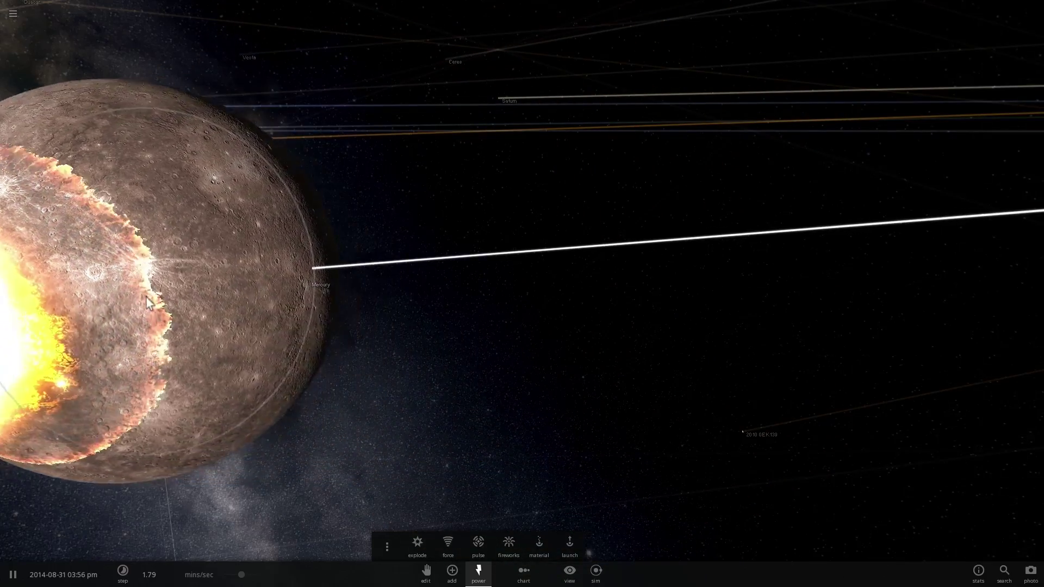
Focus on Mercury during the impact and raise the simulation speed to about 2.4 minutes per second.
double_click(146, 298)
right_click_drag(317, 306, 605, 308)
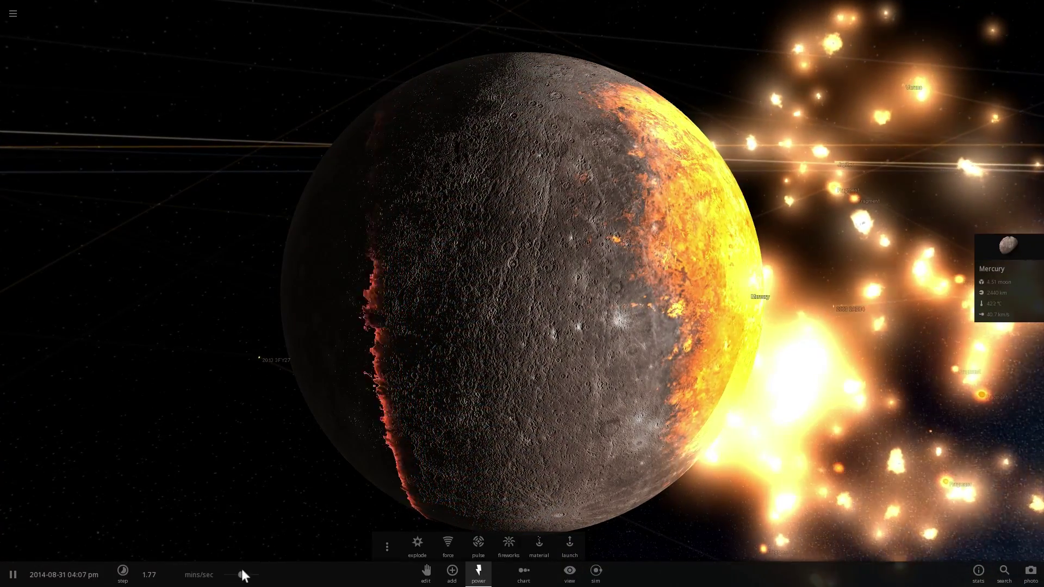
left_click_drag(242, 571, 248, 576)
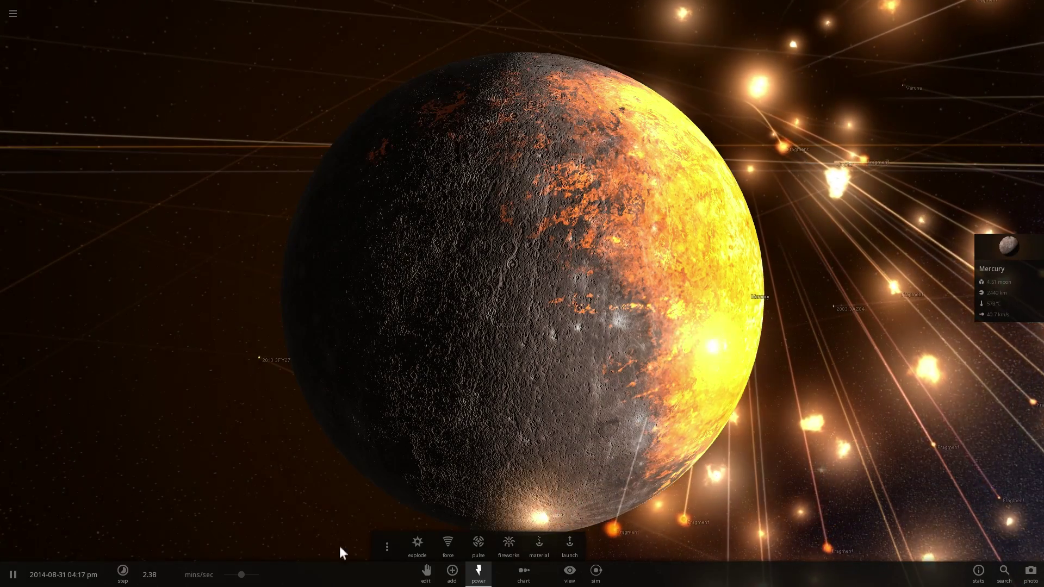
Display Mercury's material composition and check how much water the planet holds.
left_click(991, 251)
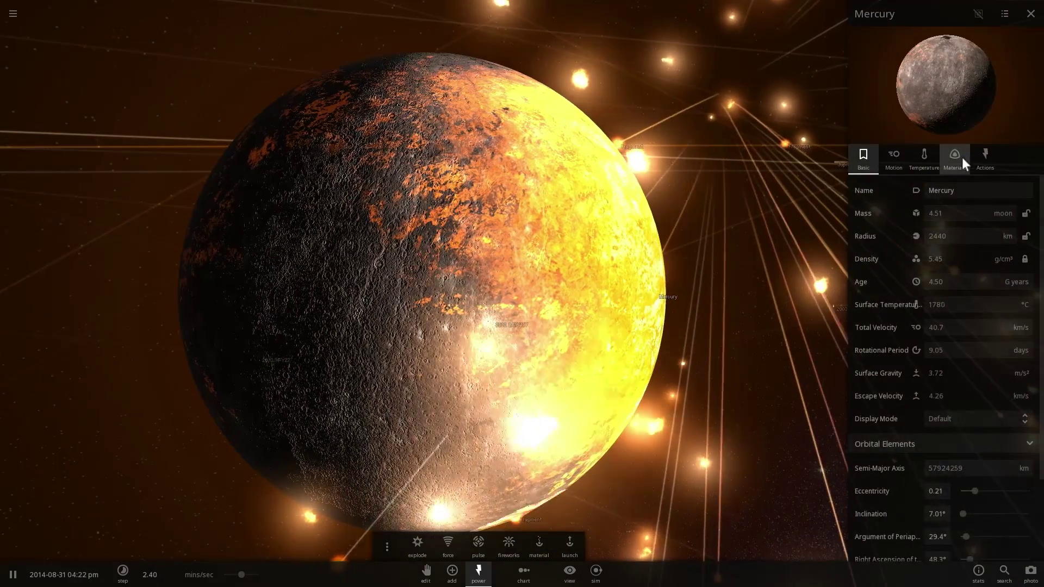
left_click(962, 158)
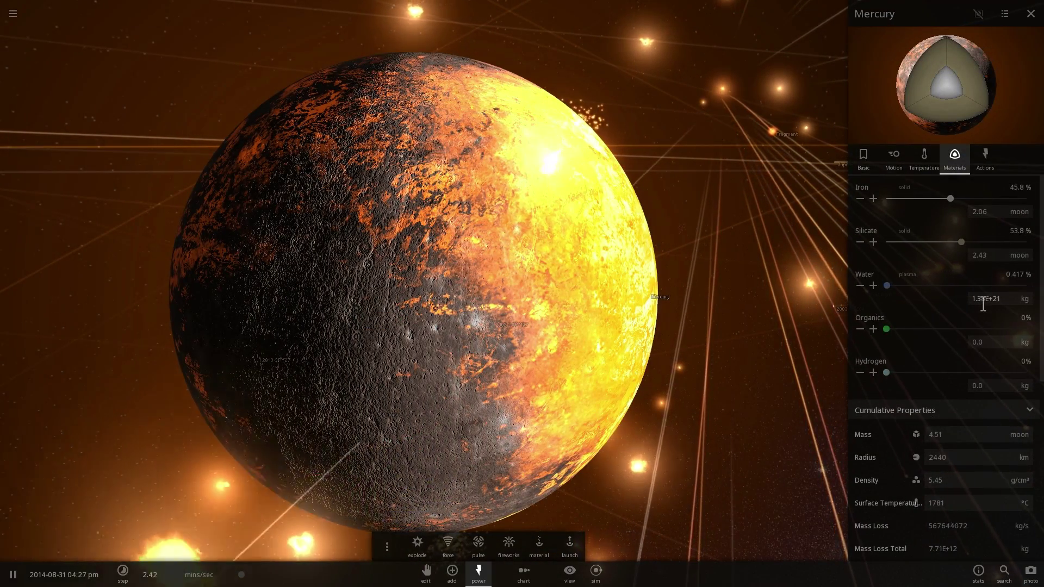
left_click_drag(699, 312, 654, 311)
scroll(653, 311, "down", 3)
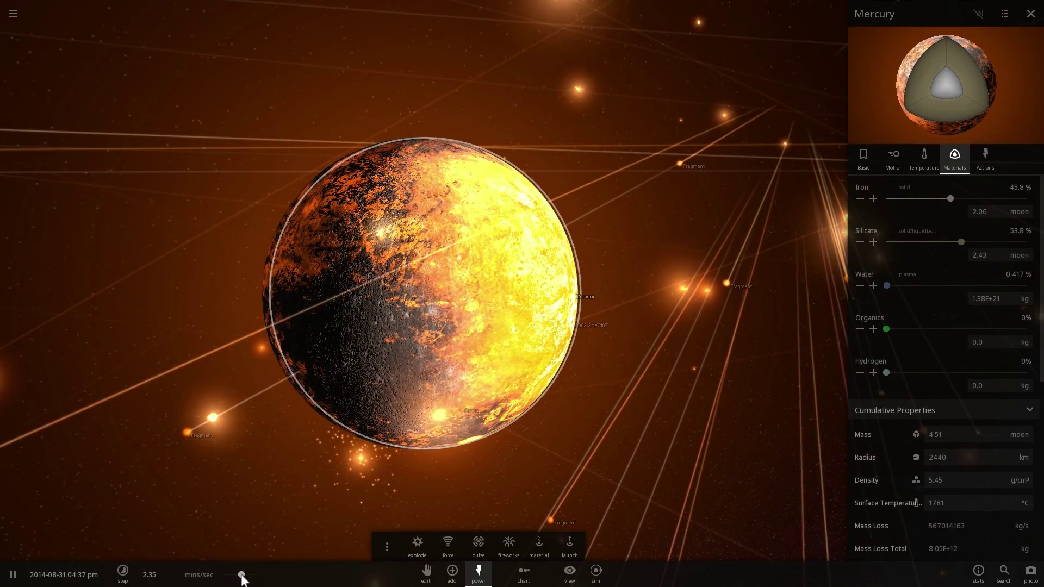
Raise the simulation speed to about 14 minutes per second and inspect Mercury's molten surface from several sides.
left_click_drag(242, 577, 252, 578)
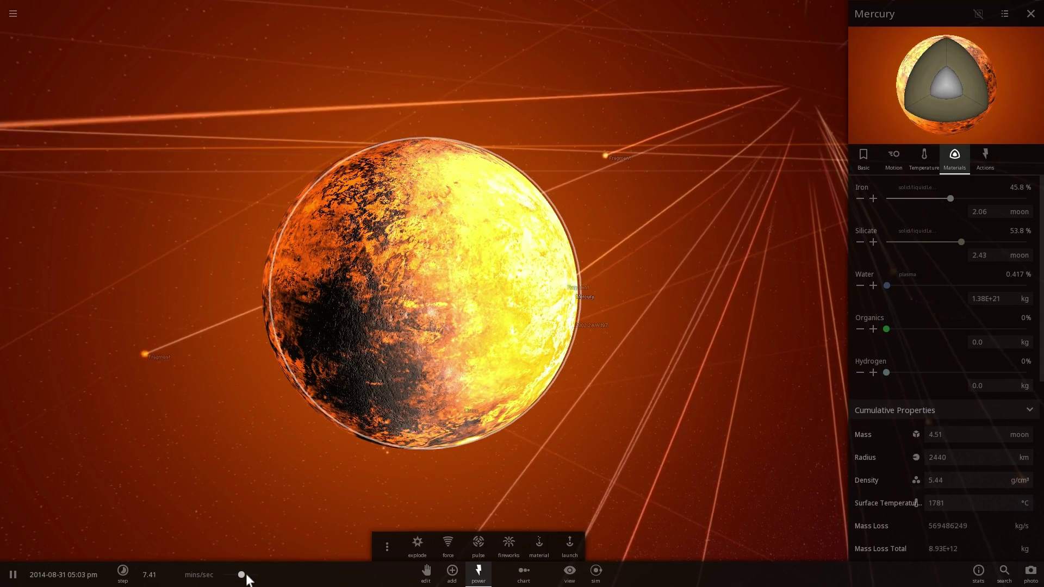
left_click_drag(242, 575, 248, 573)
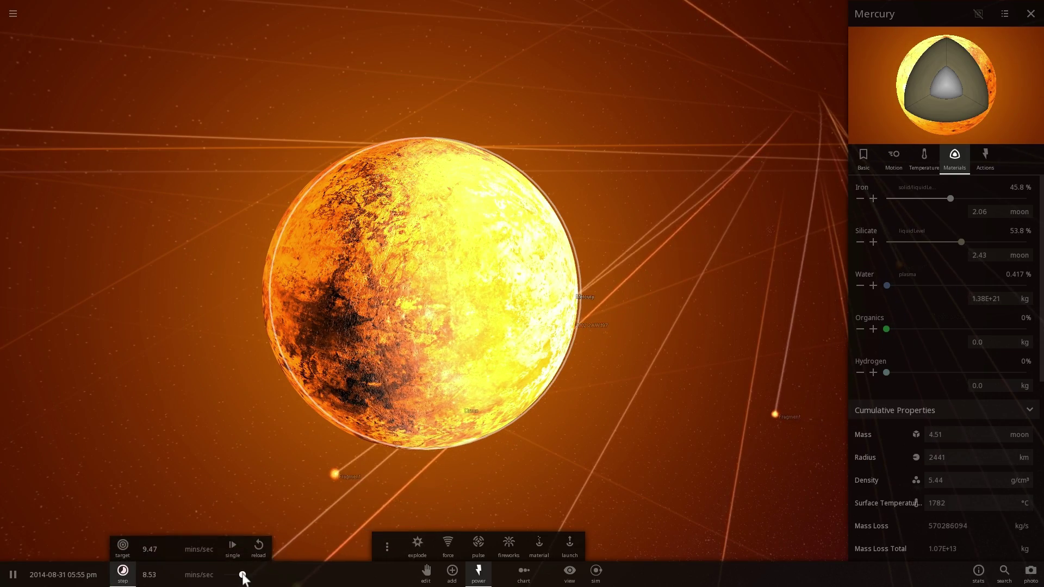
right_click_drag(425, 400, 448, 399)
mouse_move(448, 399)
left_mouse_down()
mouse_move(438, 361)
mouse_move(340, 370)
mouse_move(400, 348)
left_mouse_up()
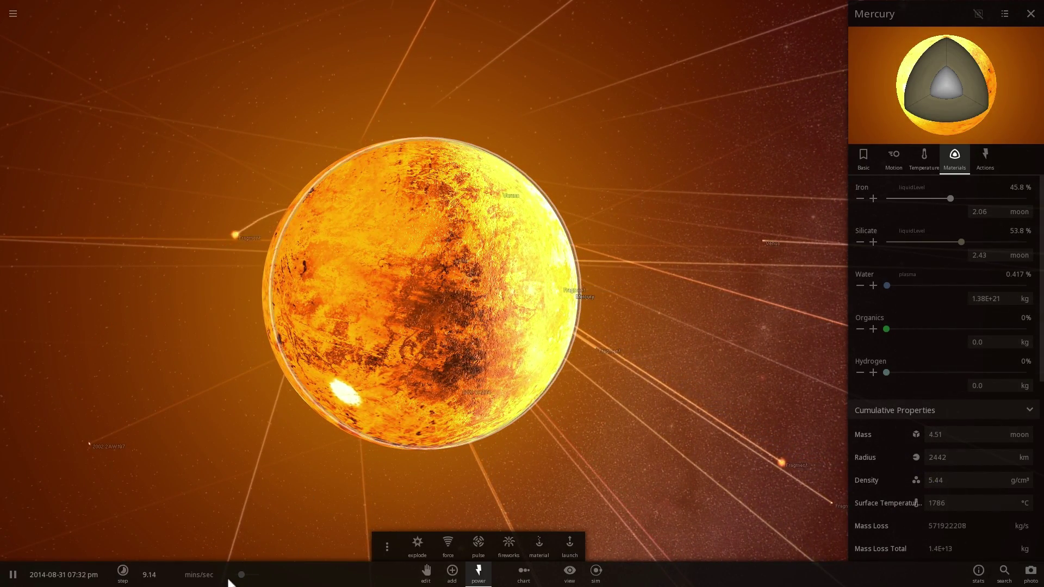
left_click_drag(405, 413, 649, 305)
scroll(514, 373, "up", 3)
scroll(562, 387, "down", 4)
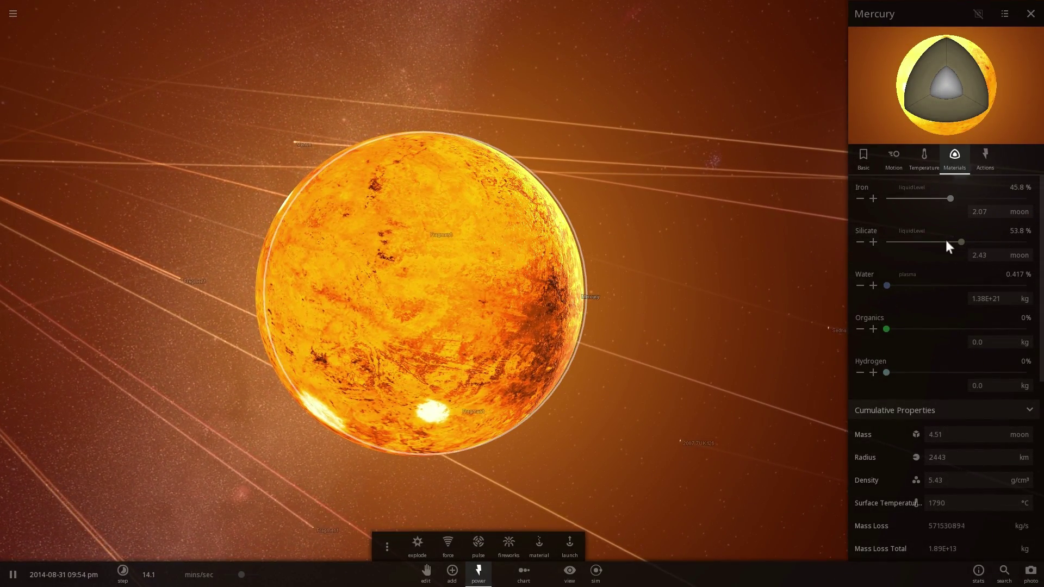
Set Mercury's surface temperature to 200 °C and look over the cooling surface from several sides.
left_click(927, 162)
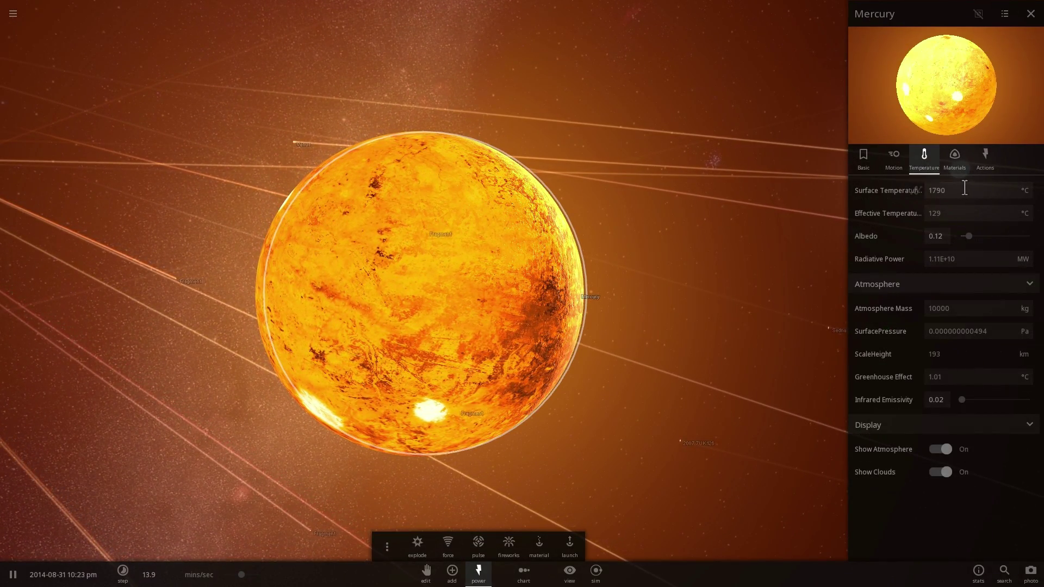
left_click_drag(918, 190, 856, 191)
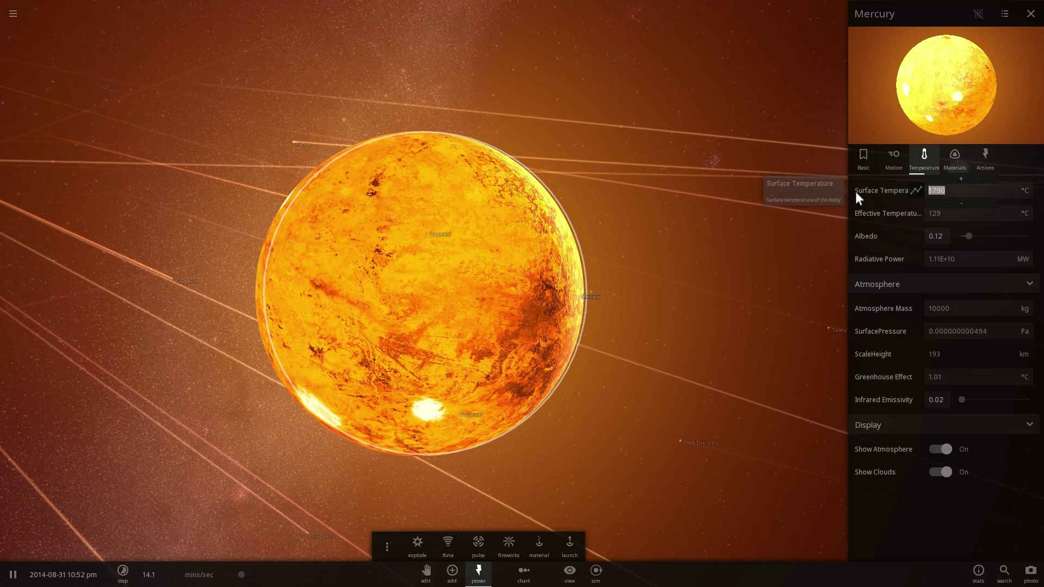
type("200")
key("Return")
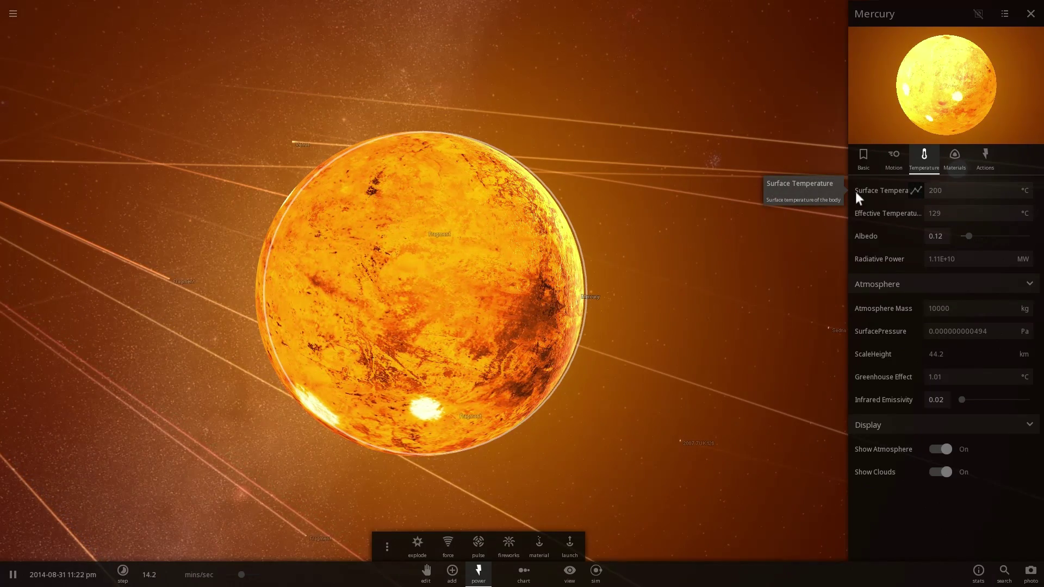
scroll(621, 258, "up", 4)
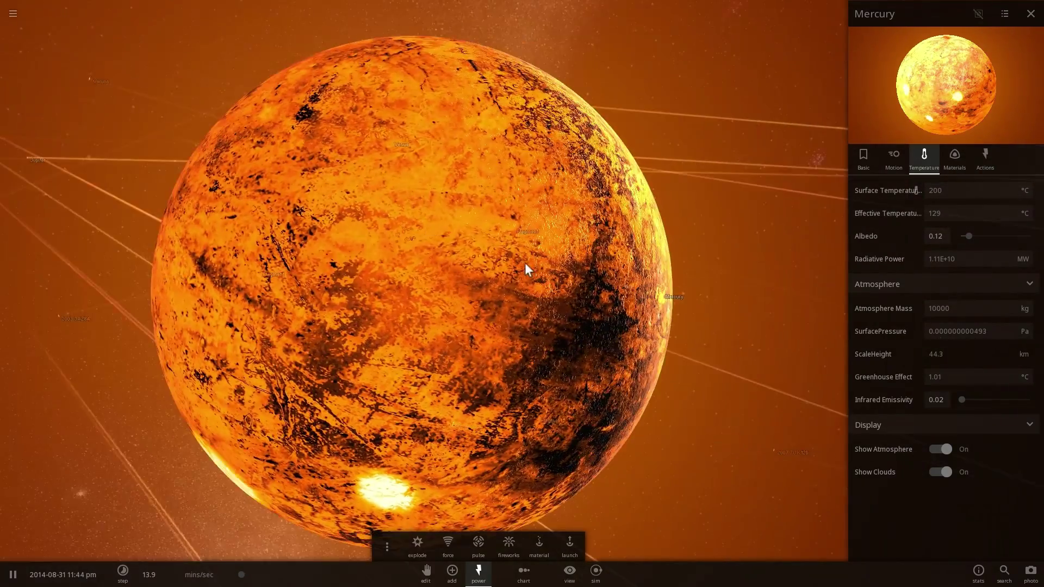
right_click_drag(525, 264, 510, 263)
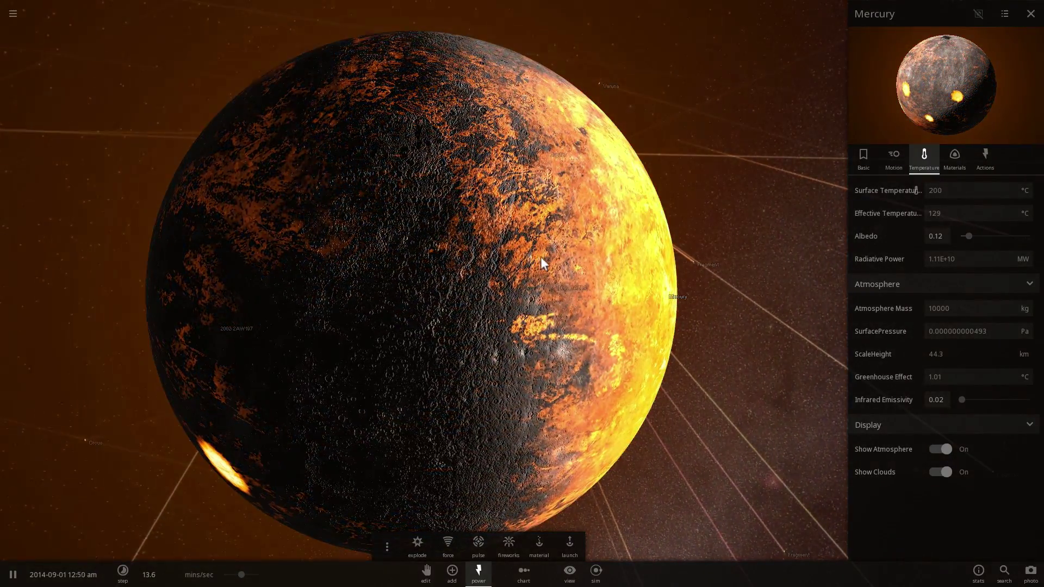
left_click_drag(540, 257, 448, 256)
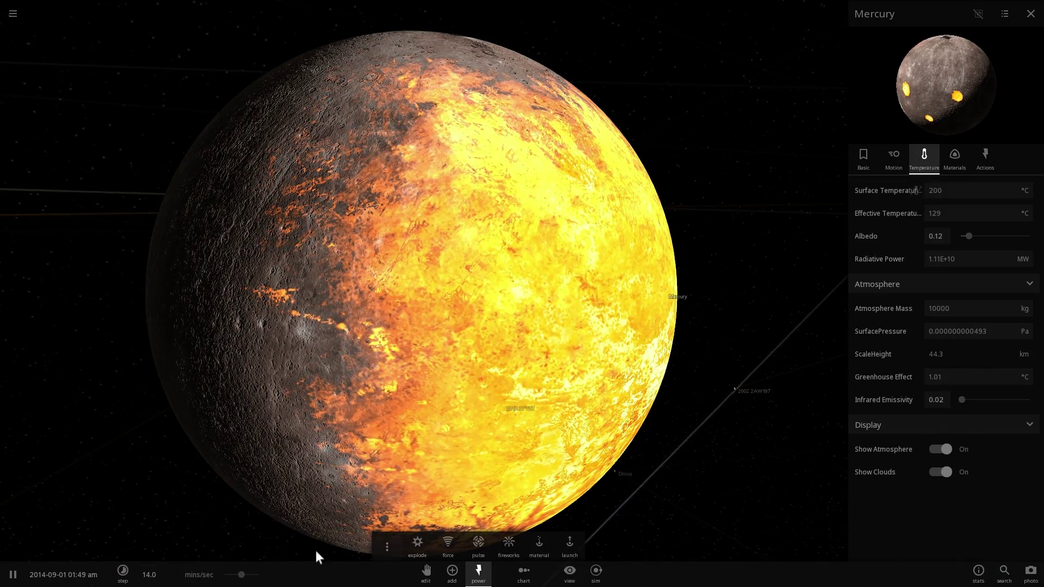
Raise the simulation speed to about 5 hours per second and set Mercury's surface temperature to 100 °C.
left_click_drag(249, 575, 253, 578)
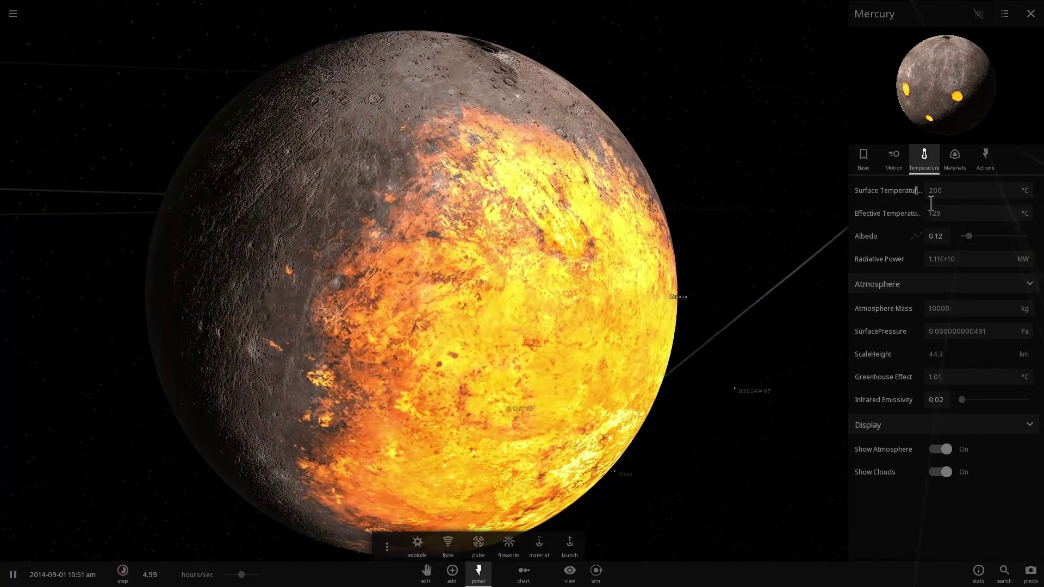
left_click_drag(953, 191, 837, 194)
type("100")
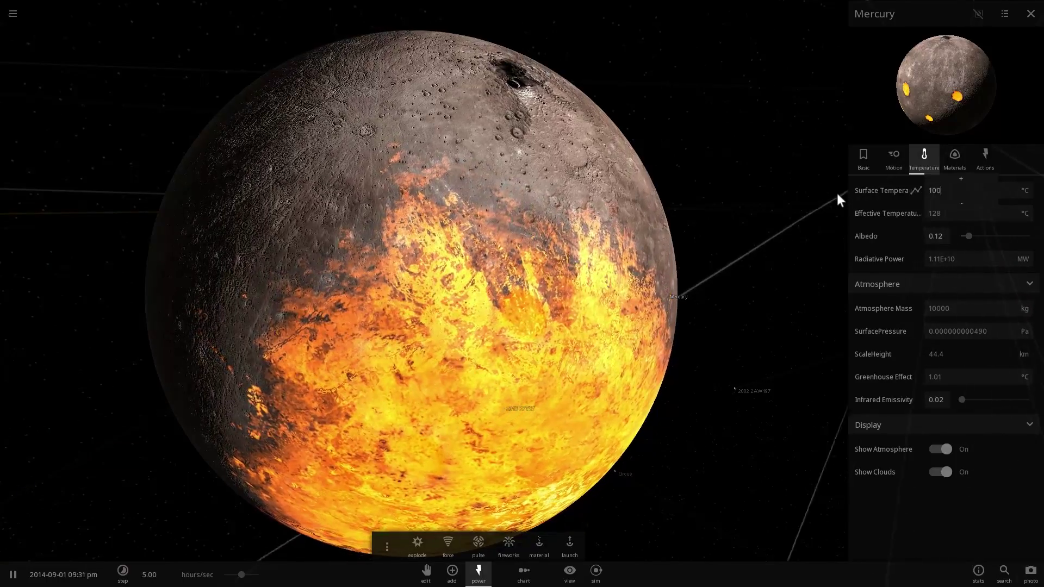
key("Return")
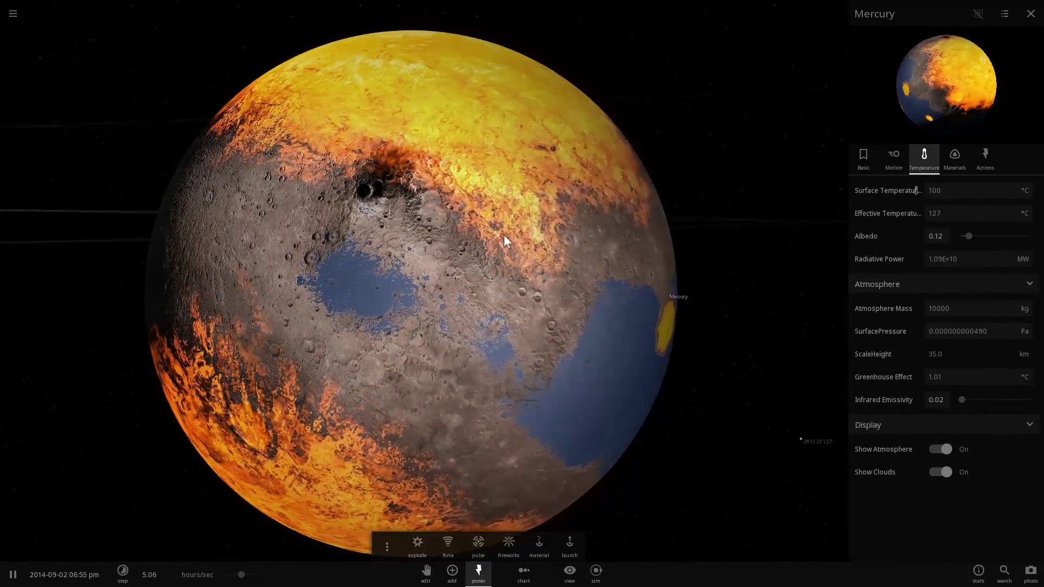
Set Mercury's surface temperature to 50 °C and raise the simulation speed to about 4.6 days per second.
left_click(955, 191)
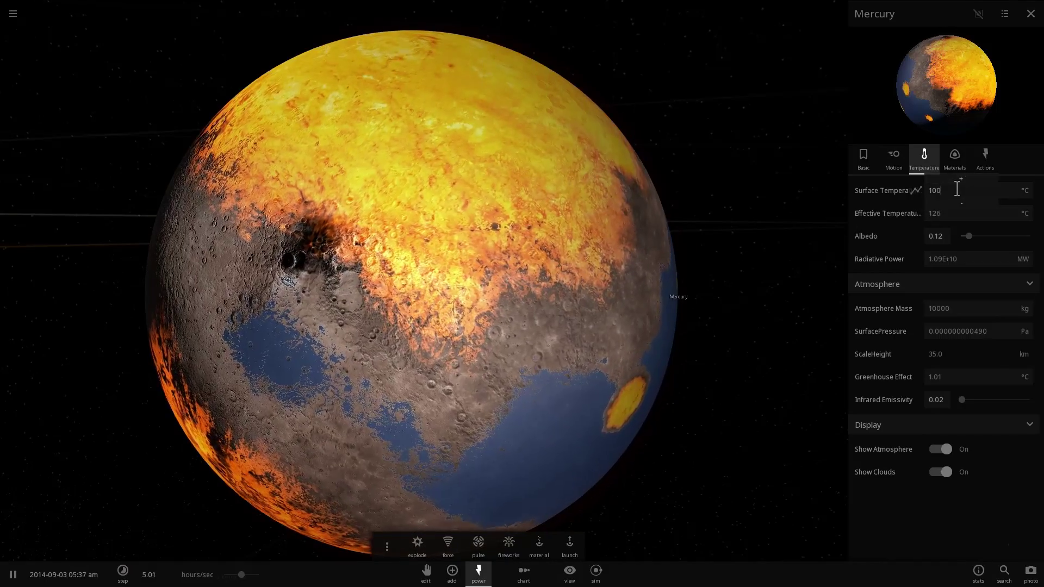
type("50.")
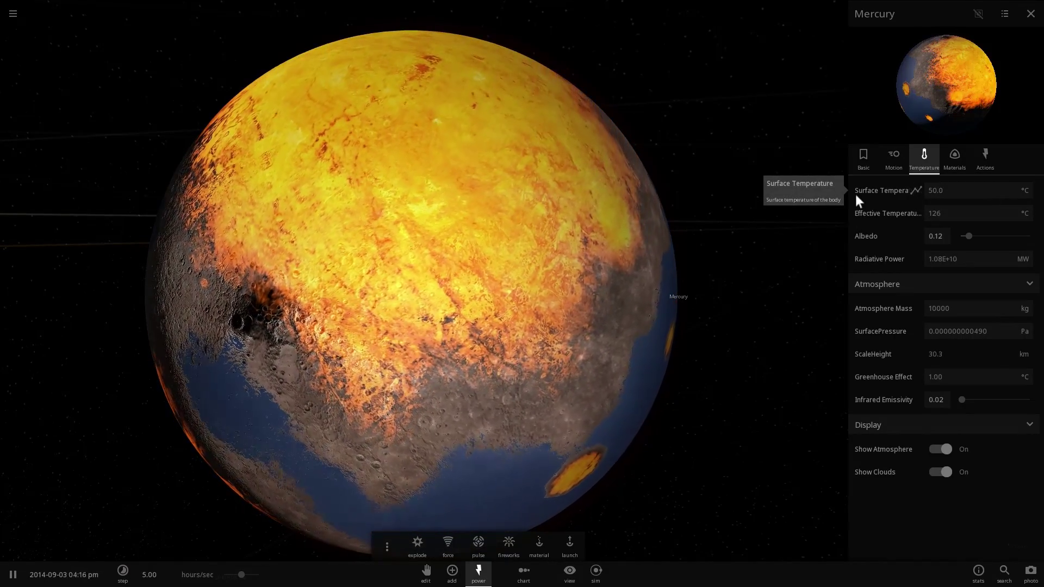
key("Return")
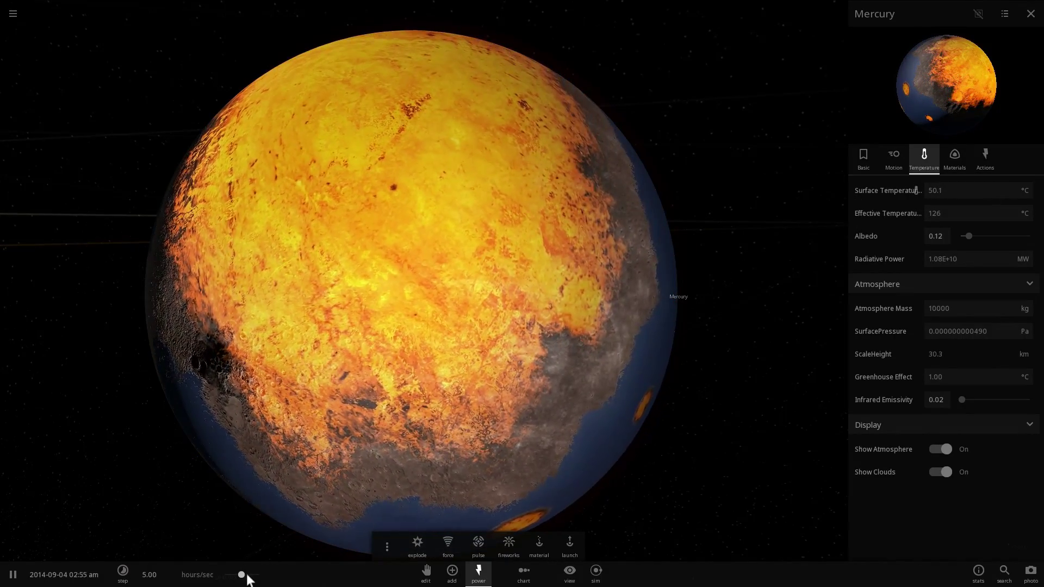
left_click_drag(242, 575, 258, 581)
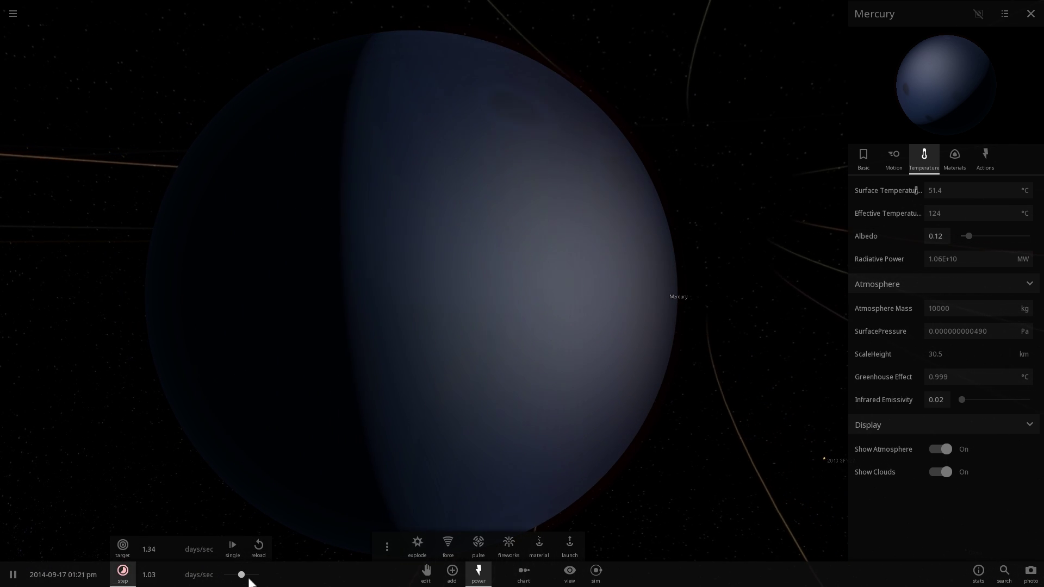
mouse_move(239, 580)
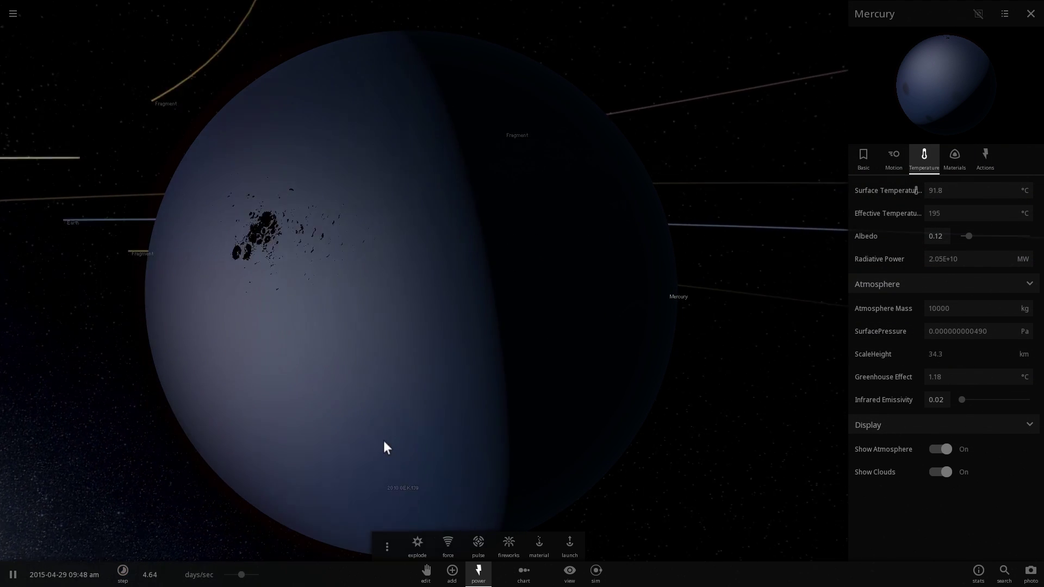
Slow the simulation to about 2.4 hours per second and examine the cratered patch rising out of Mercury's ocean.
left_click_drag(244, 575, 213, 574)
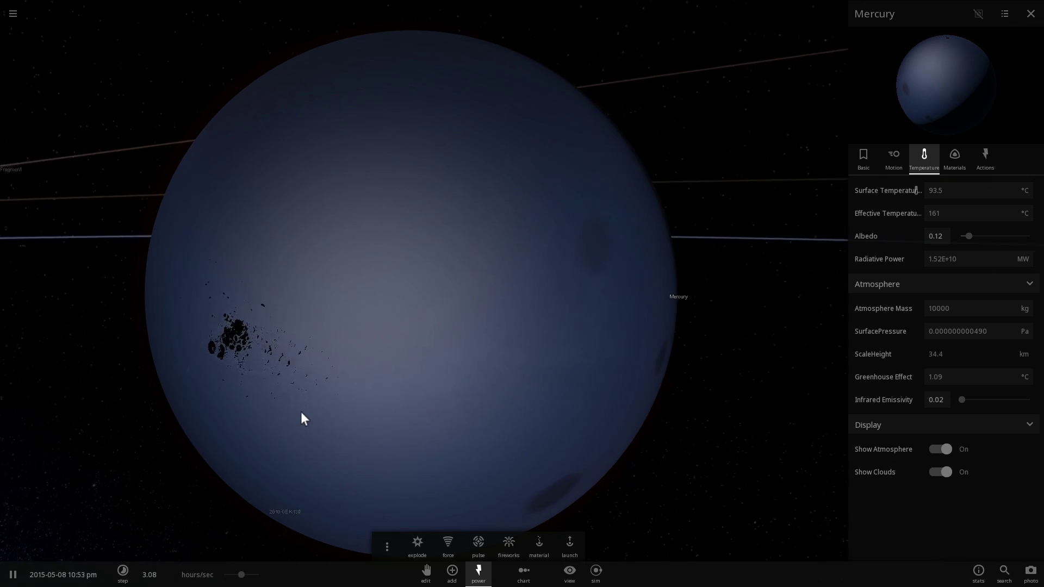
scroll(468, 373, "up", 5)
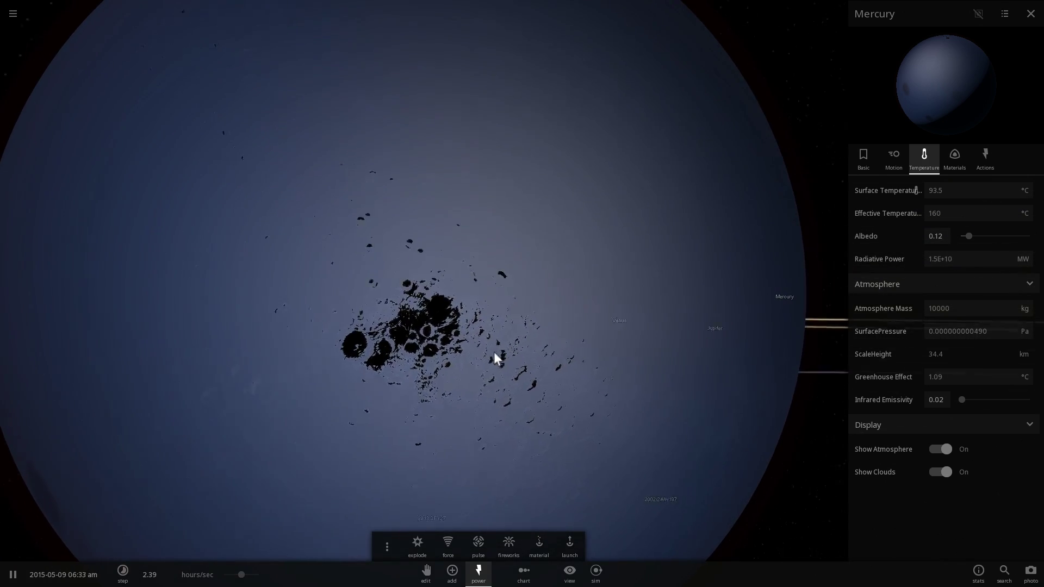
right_click_drag(494, 352, 549, 375)
scroll(481, 305, "down", 3)
scroll(489, 314, "up", 3)
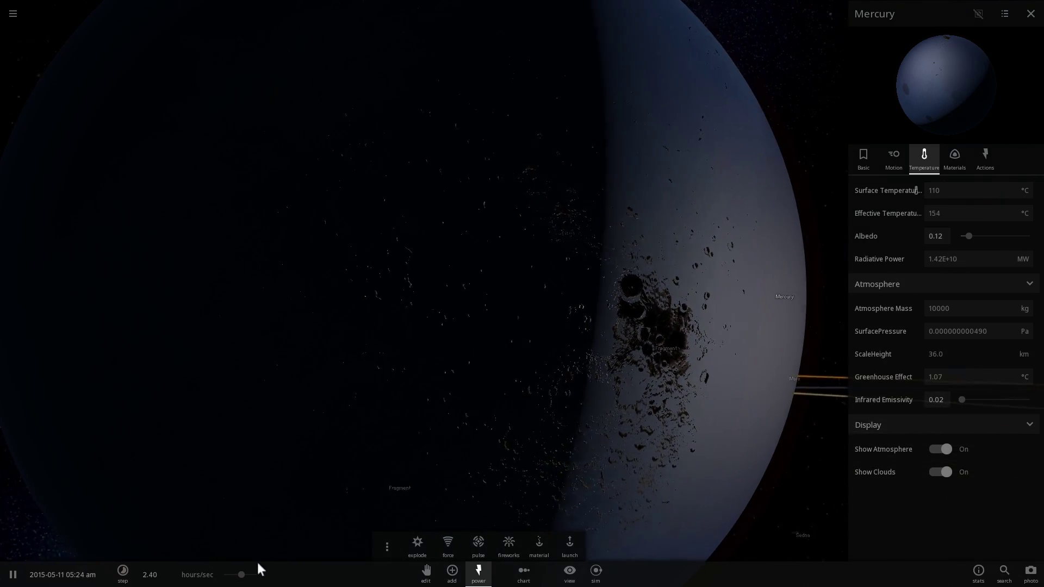
Raise the simulation speed to about 8.7 hours per second, set Mercury's surface temperature to 130 °C and survey the exposed land.
left_click_drag(242, 575, 260, 576)
right_click_drag(562, 260, 602, 231)
left_click_drag(588, 235, 464, 275)
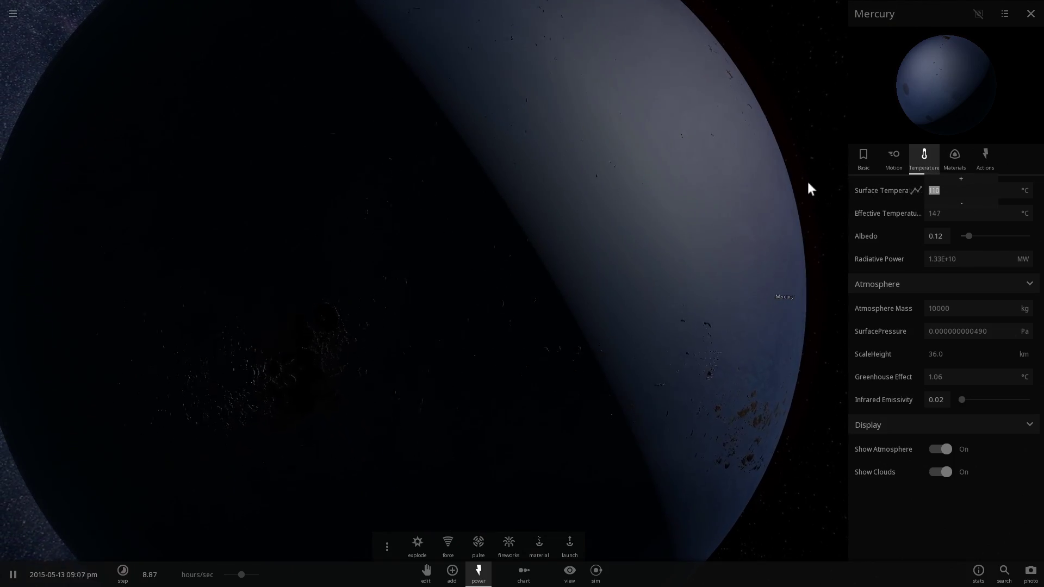
type("130")
key("Return")
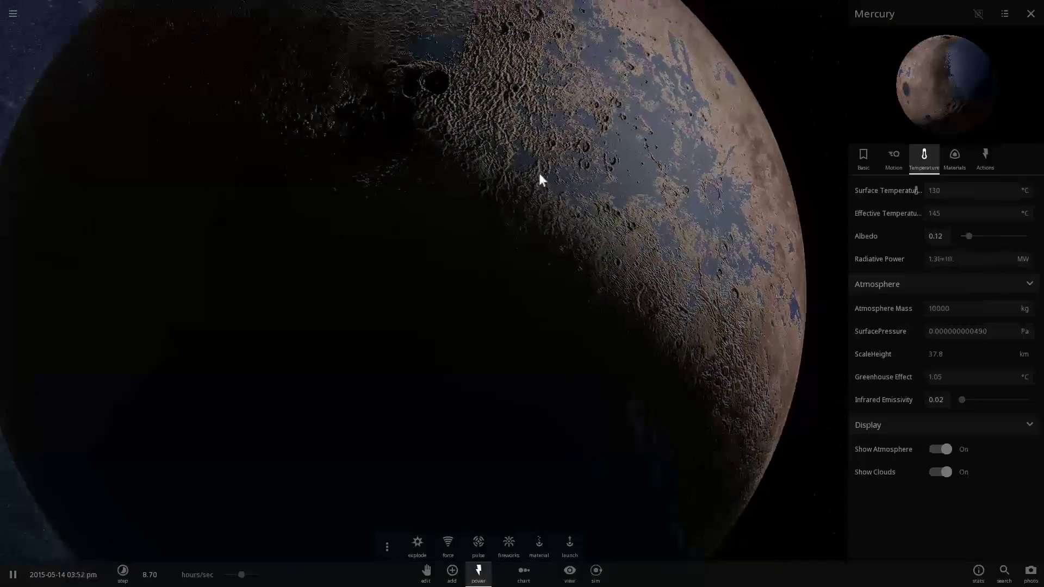
left_click_drag(540, 173, 292, 135)
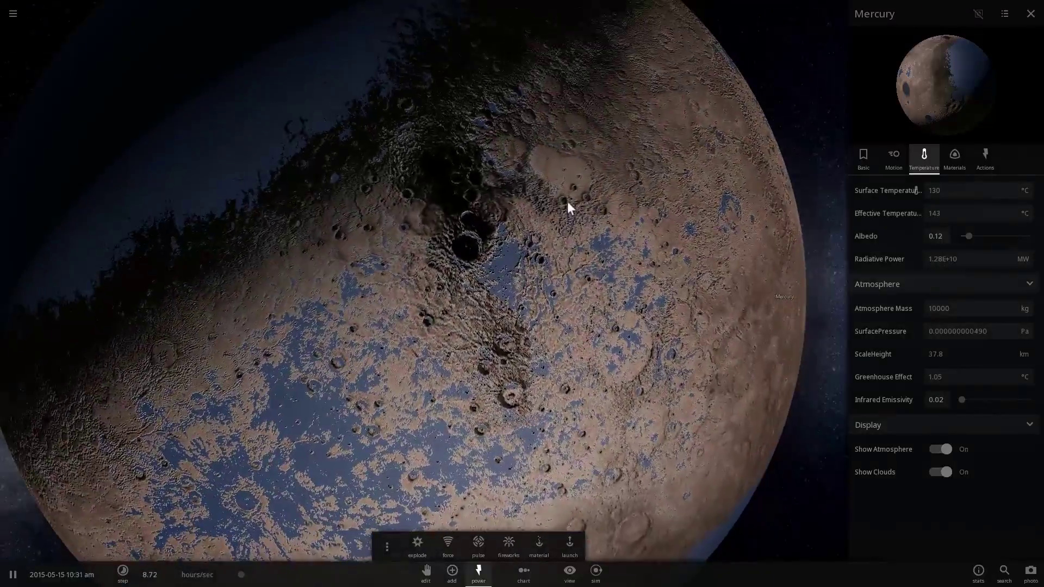
left_click_drag(566, 202, 447, 243)
scroll(487, 114, "down", 3)
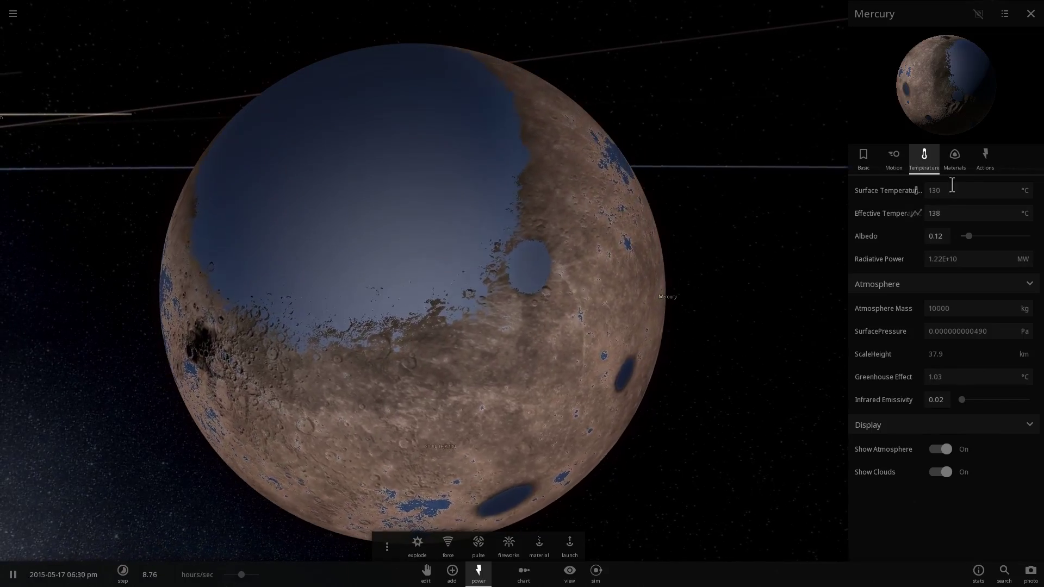
Increase Mercury's surface temperature step by step to 184 °C and view the planet's surface.
left_click(947, 181)
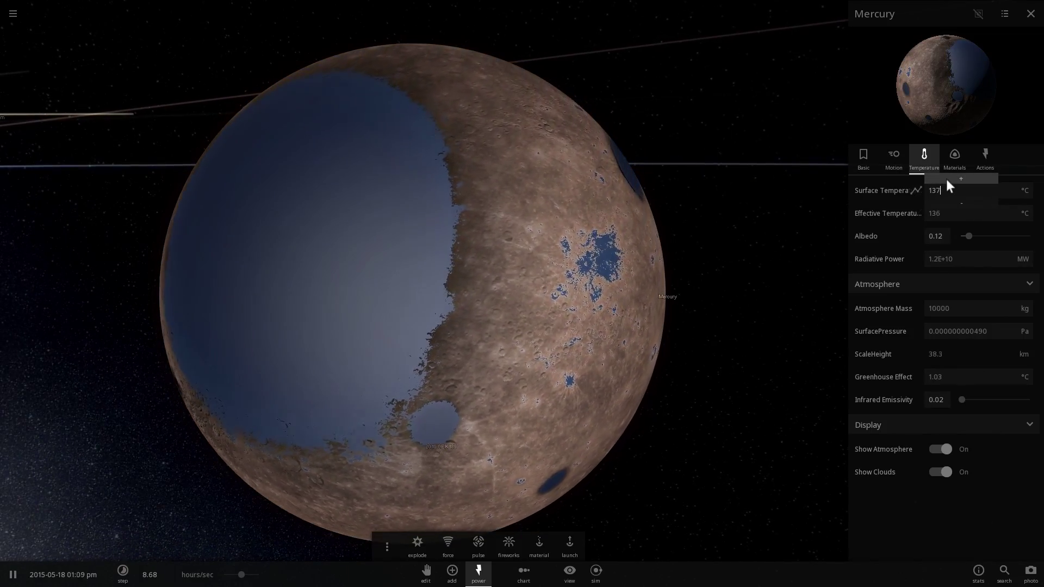
left_click(947, 180)
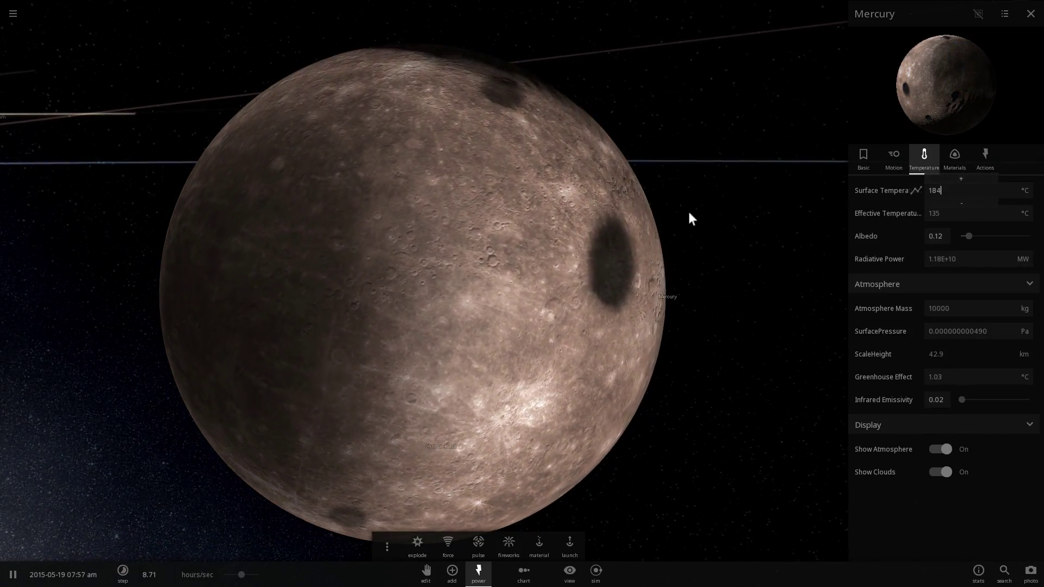
left_click_drag(688, 212, 554, 244)
scroll(554, 245, "down", 3)
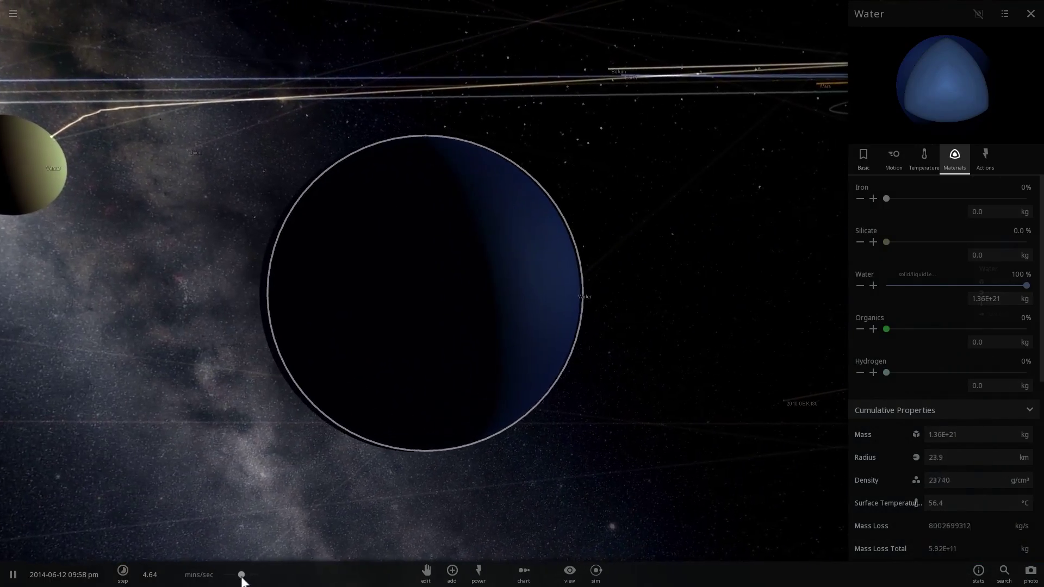
Raise the simulation speed to about 5.6 minutes per second and show the Water body's basic properties while it nears Venus.
mouse_move(247, 582)
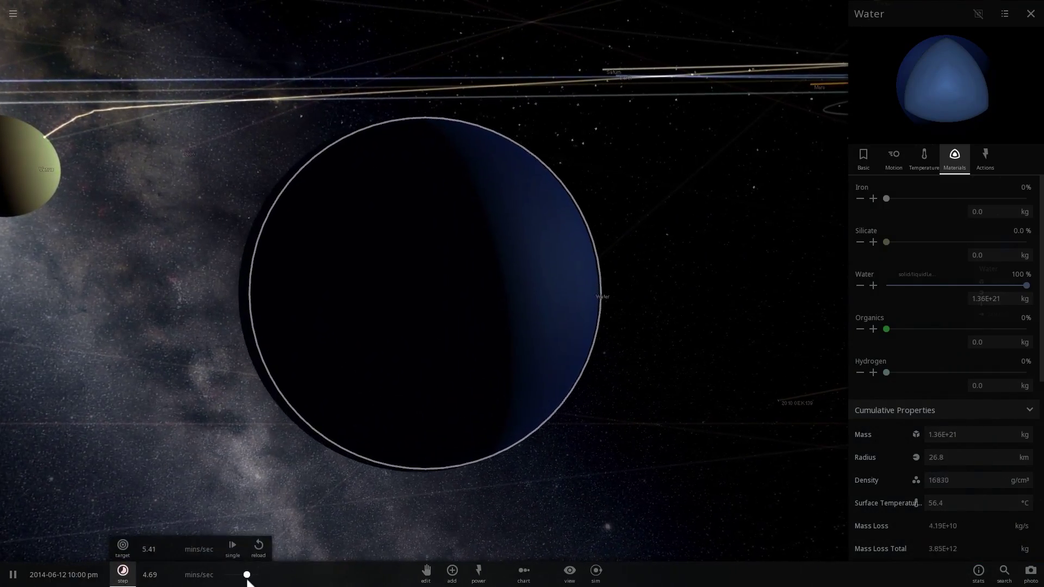
left_click(865, 164)
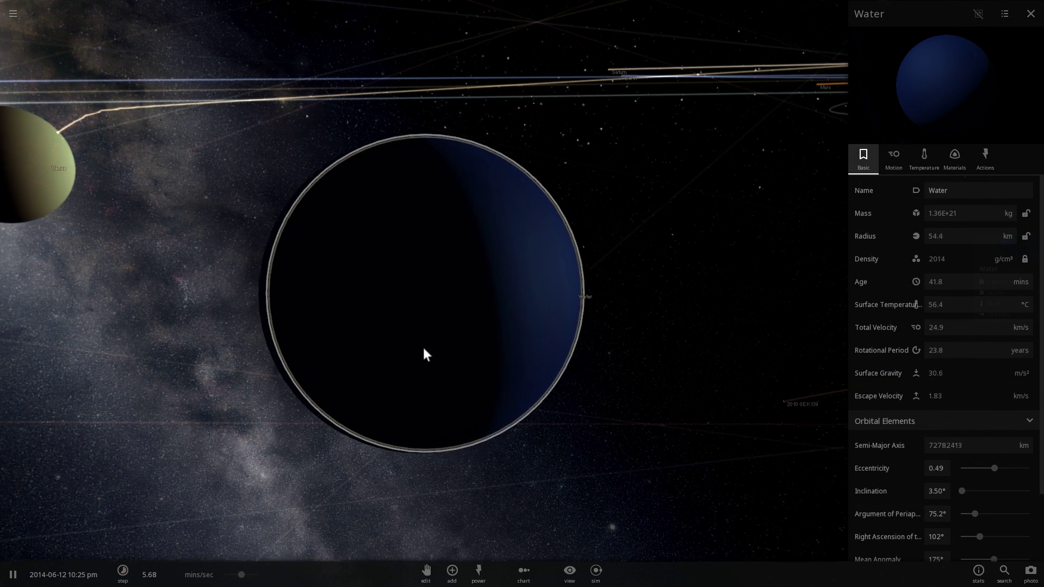
left_click_drag(423, 349, 380, 381)
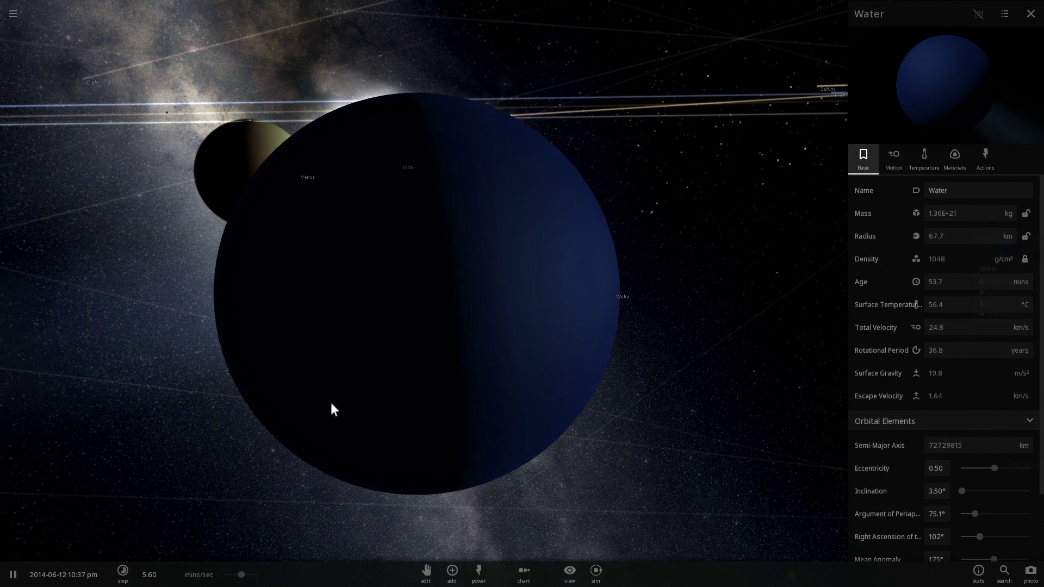
scroll(330, 402, "down", 3)
left_click_drag(416, 373, 490, 366)
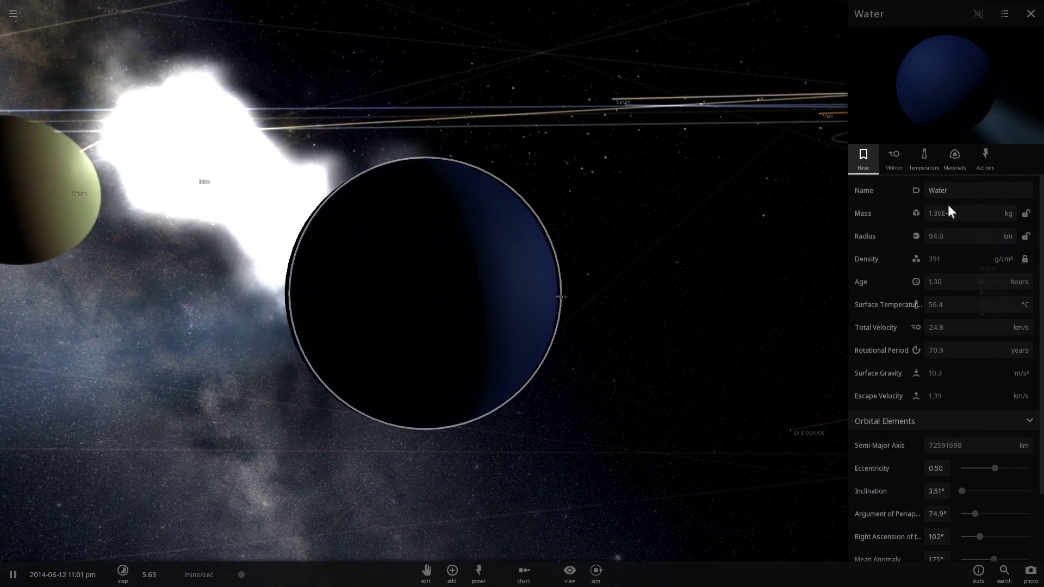
Raise the simulation speed to about 8 minutes per second and follow the Water body towards Venus.
left_click(122, 570)
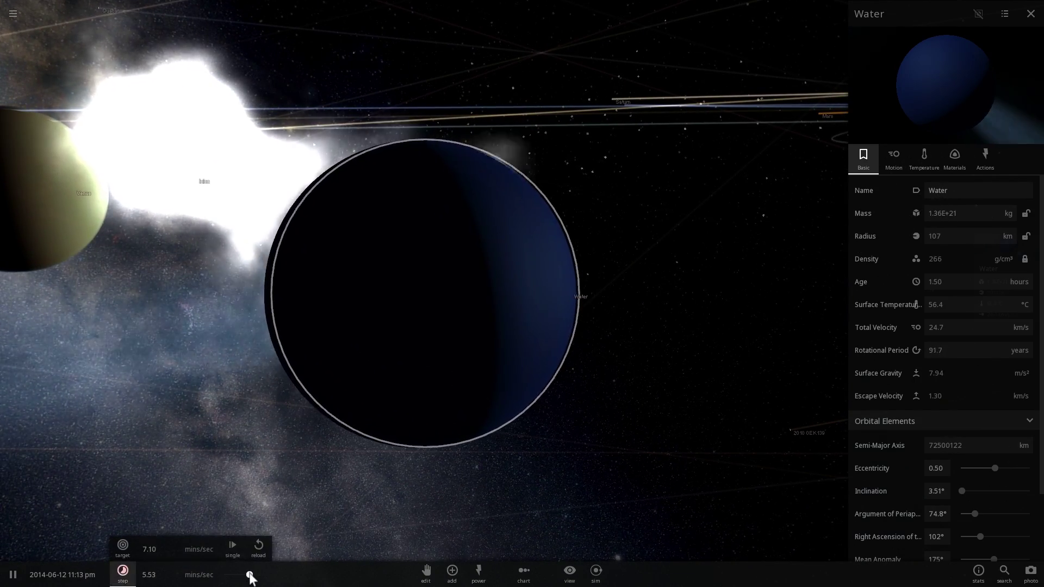
left_click_drag(295, 421, 247, 422)
scroll(300, 394, "down", 2)
left_click_drag(300, 394, 228, 333)
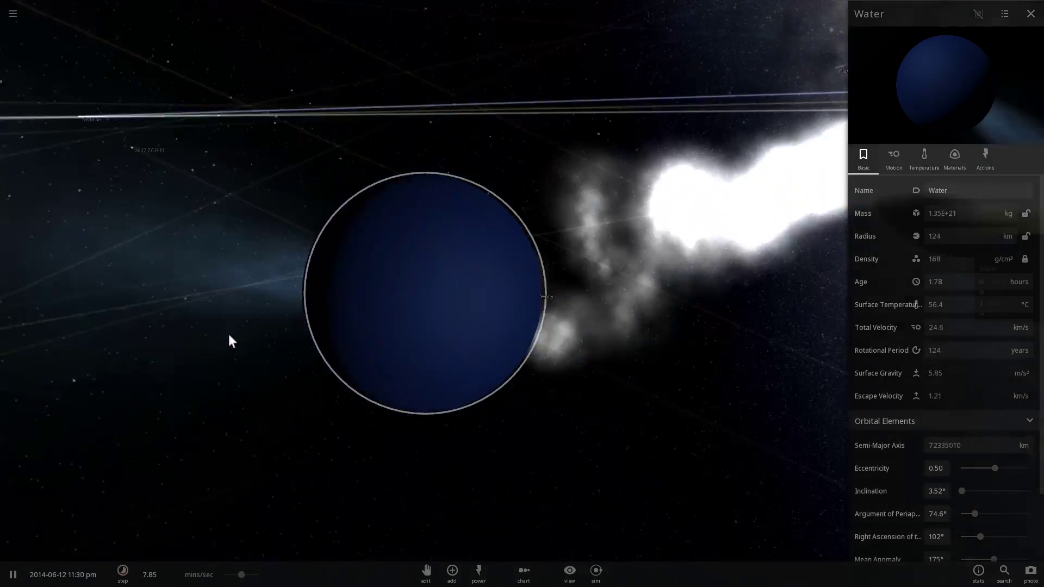
scroll(309, 323, "down", 5)
right_click_drag(309, 323, 507, 312)
scroll(465, 312, "down", 3)
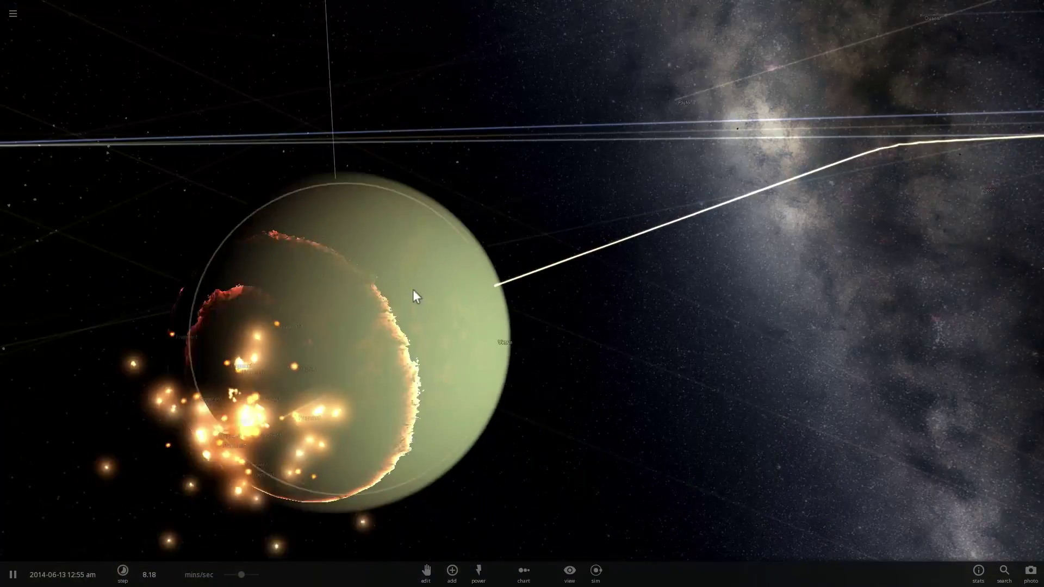
Focus on Venus and examine the impact areas and the new water patches on its surface.
double_click(415, 344)
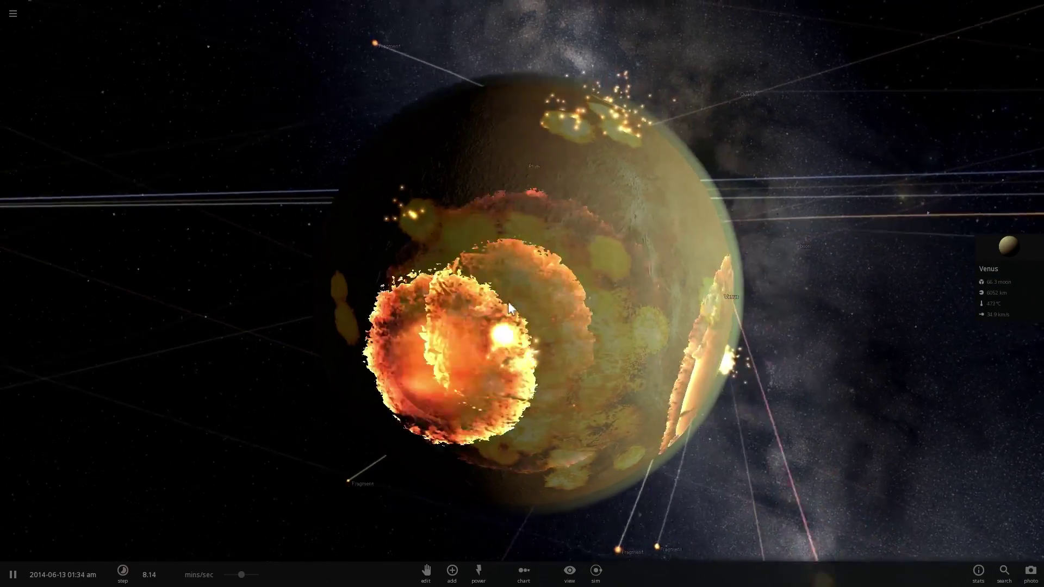
right_click_drag(508, 302, 474, 297)
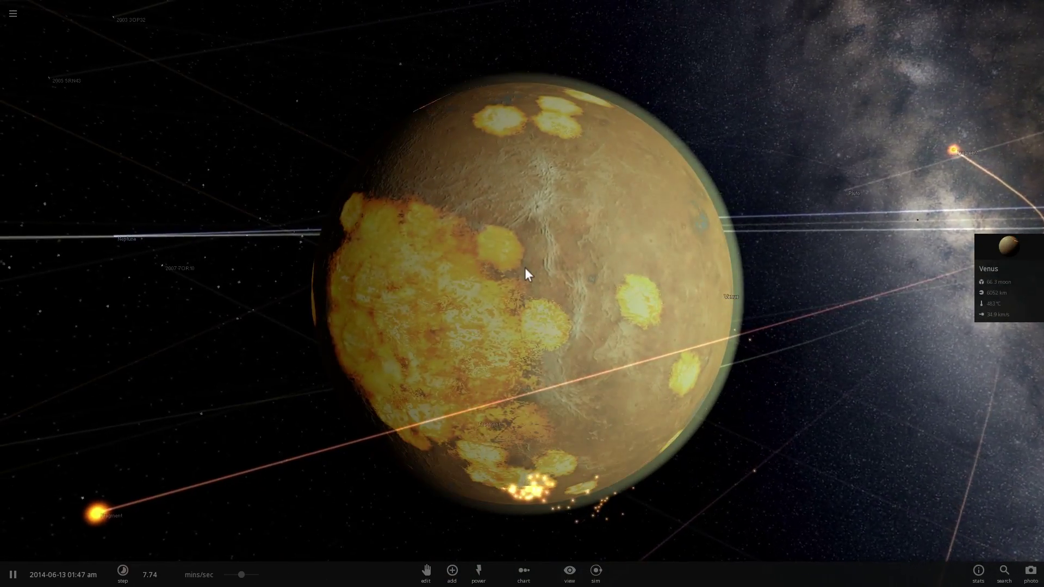
scroll(560, 248, "up", 4)
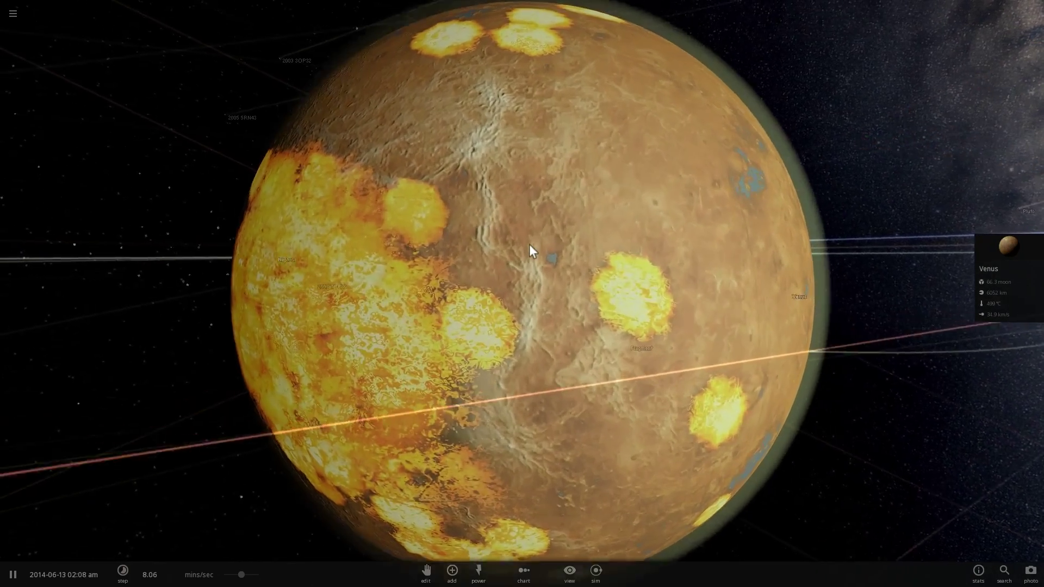
scroll(529, 244, "down", 5)
left_click_drag(527, 244, 445, 247)
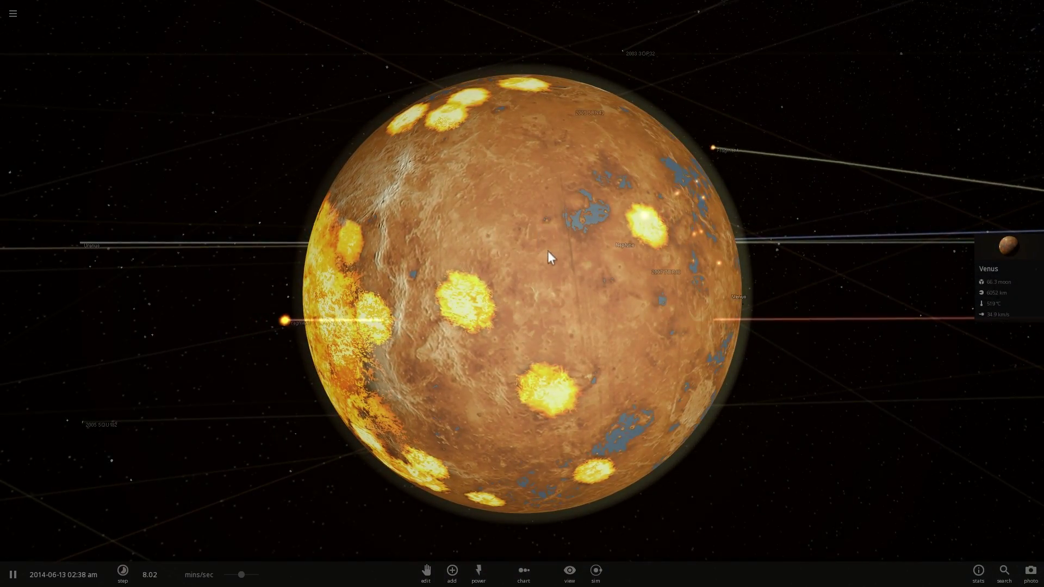
Open Venus's properties, check the water share in its material composition, and inspect the day and night sides of the planet.
left_click_drag(593, 254, 629, 279)
left_click(997, 254)
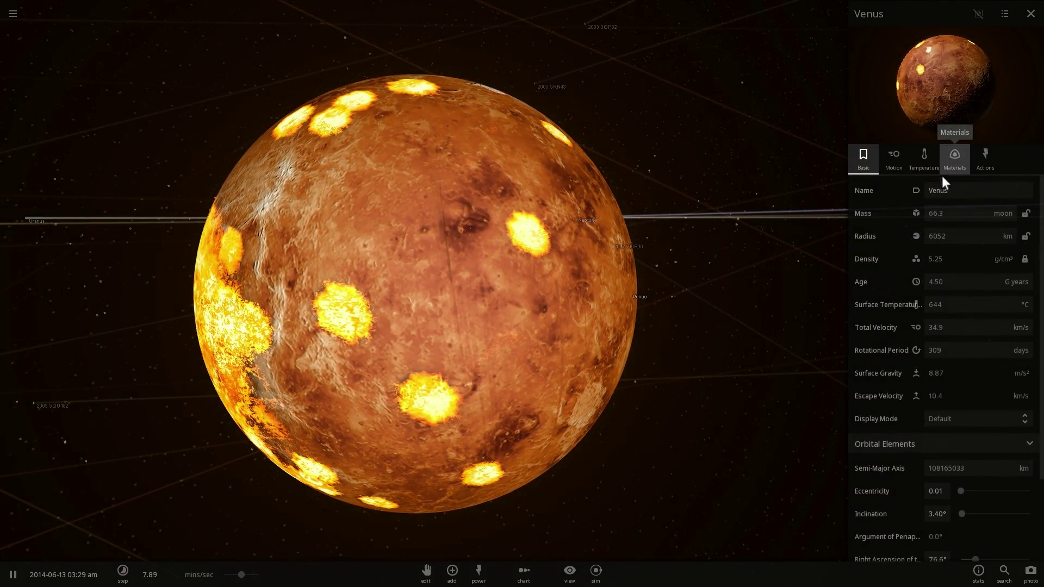
left_click(933, 156)
left_click(957, 156)
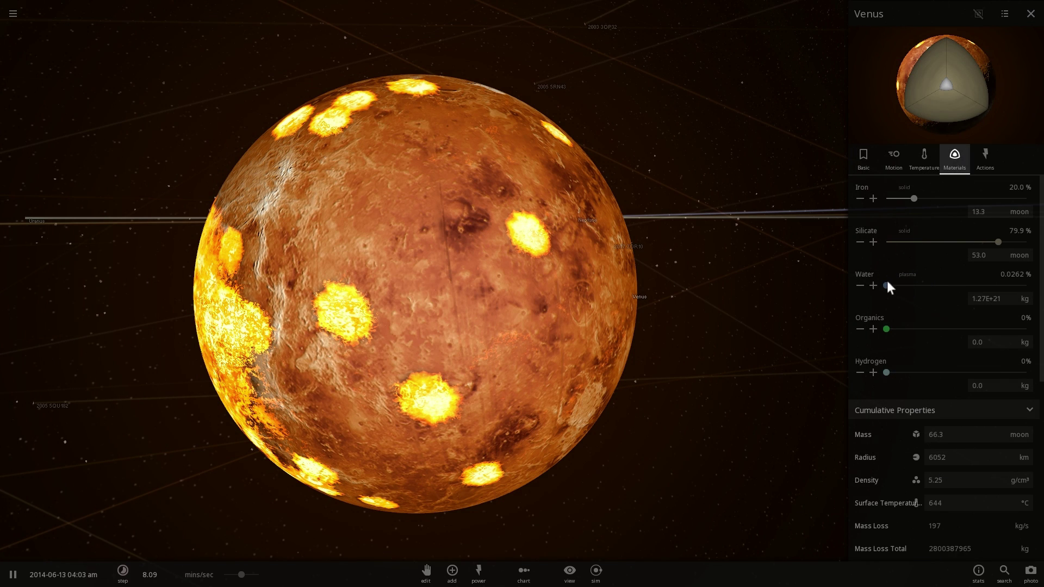
left_click_drag(659, 277, 605, 290)
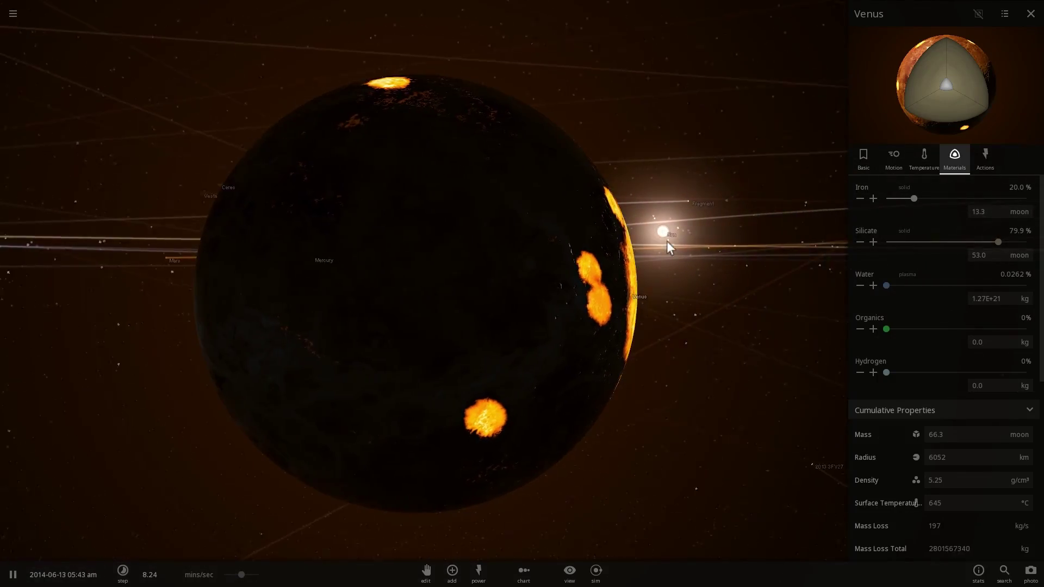
right_click_drag(638, 267, 474, 270)
scroll(474, 269, "up", 4)
scroll(473, 272, "down", 6)
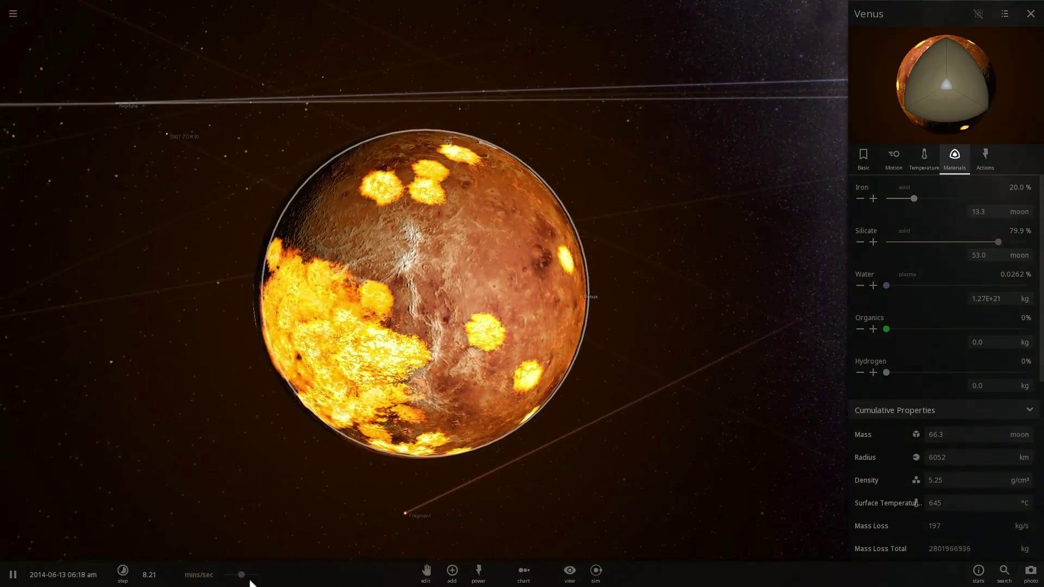
Raise the simulation speed to about 5.4 hours per second and review Venus's temperature and material properties.
left_click_drag(250, 583, 225, 584)
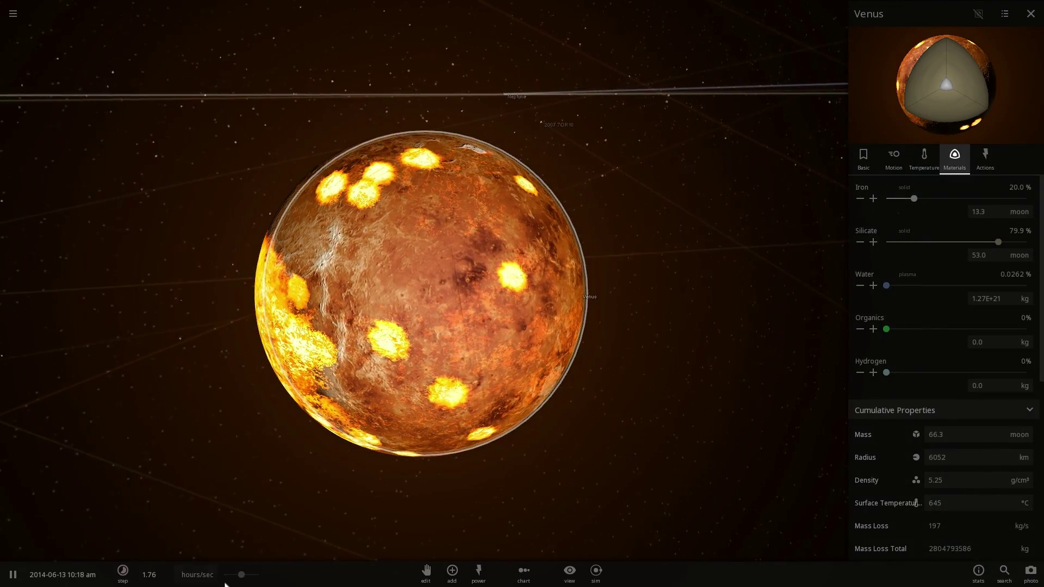
left_click(927, 157)
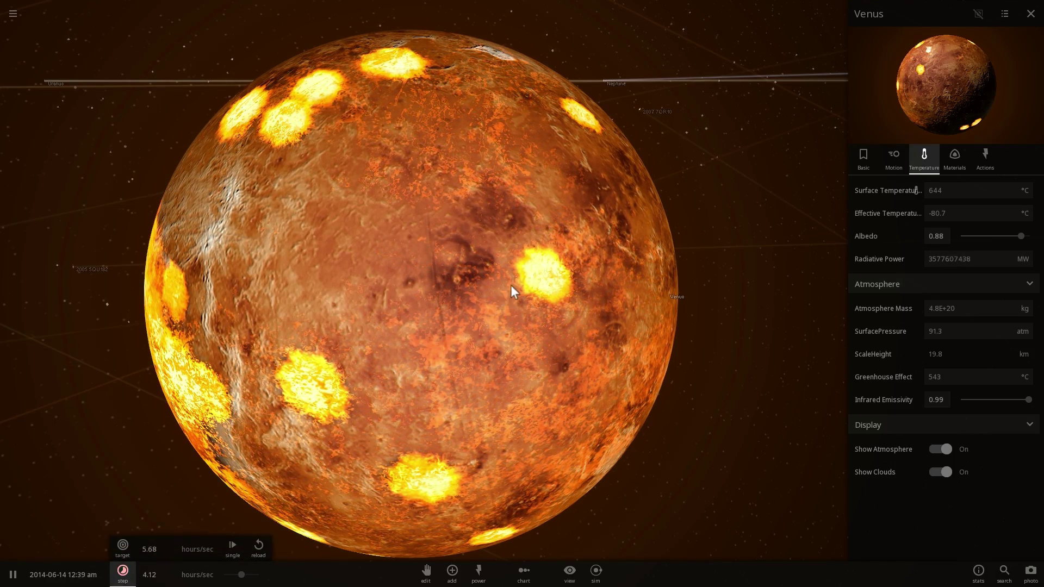
left_click(949, 163)
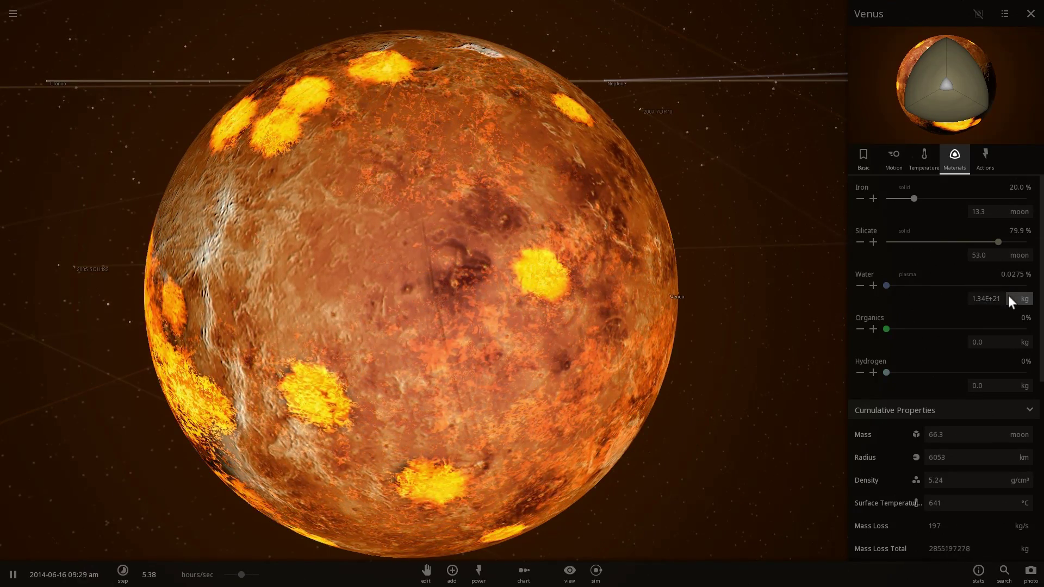
left_click(922, 164)
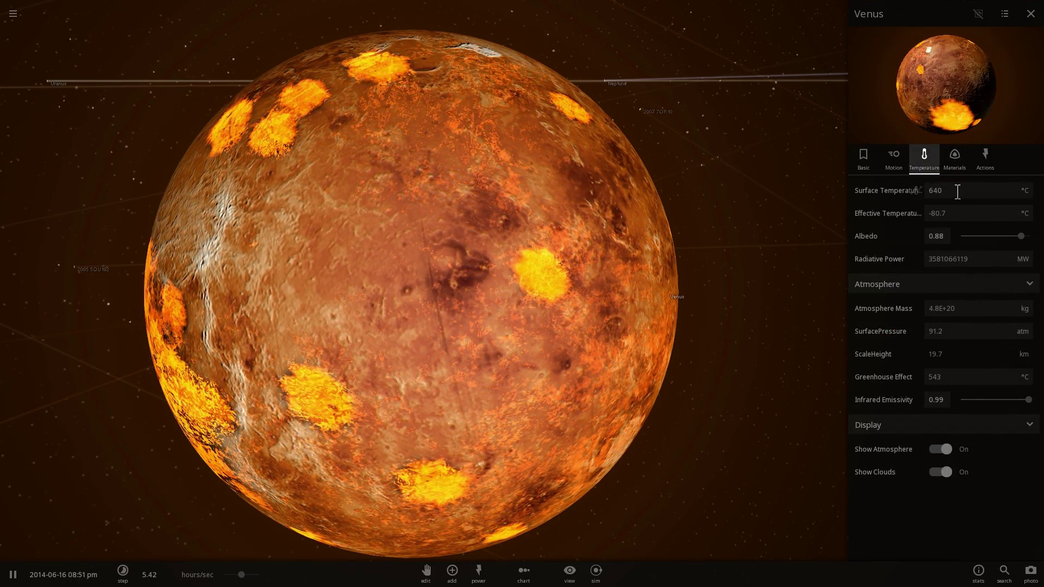
Lower Venus's surface temperature to about 53 °C and view the cloud-covered planet.
left_click_drag(958, 192, 860, 189)
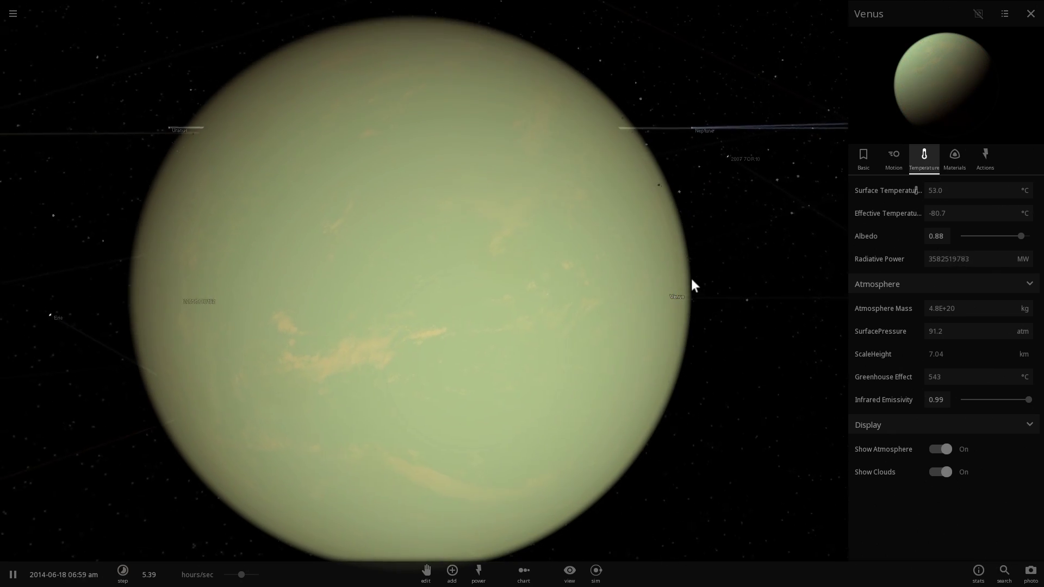
left_click_drag(691, 264, 652, 223)
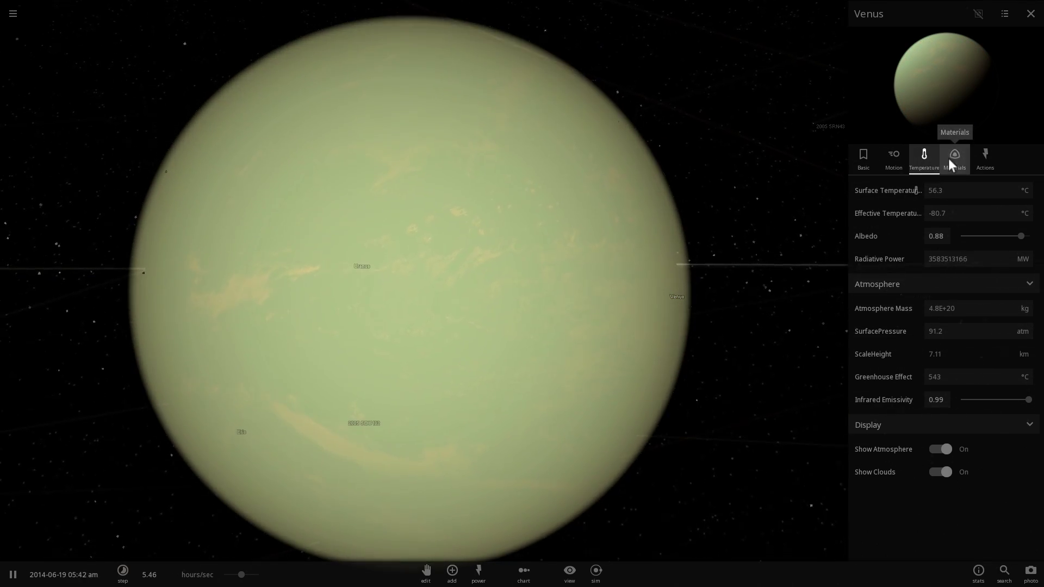
Hide Venus's atmosphere and examine the oceans, exposed land and impact craters all around the planet.
left_click(944, 449)
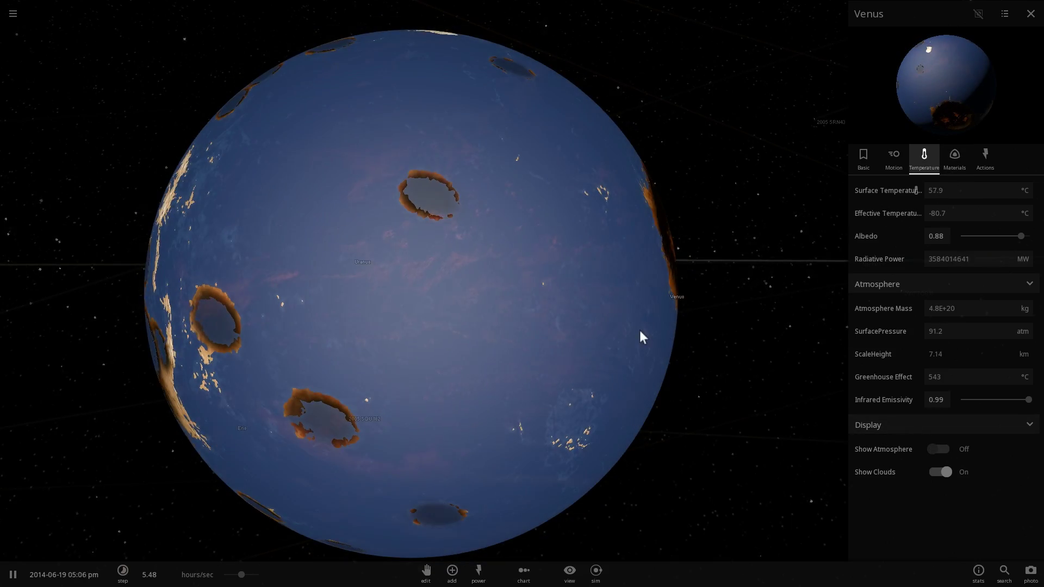
left_click_drag(529, 310, 650, 328)
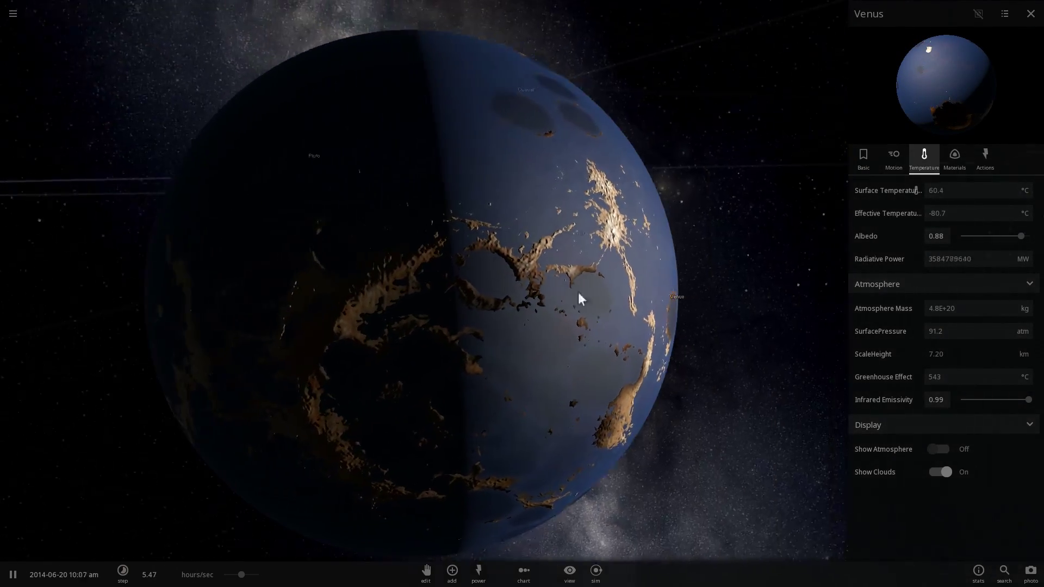
left_click_drag(579, 292, 436, 275)
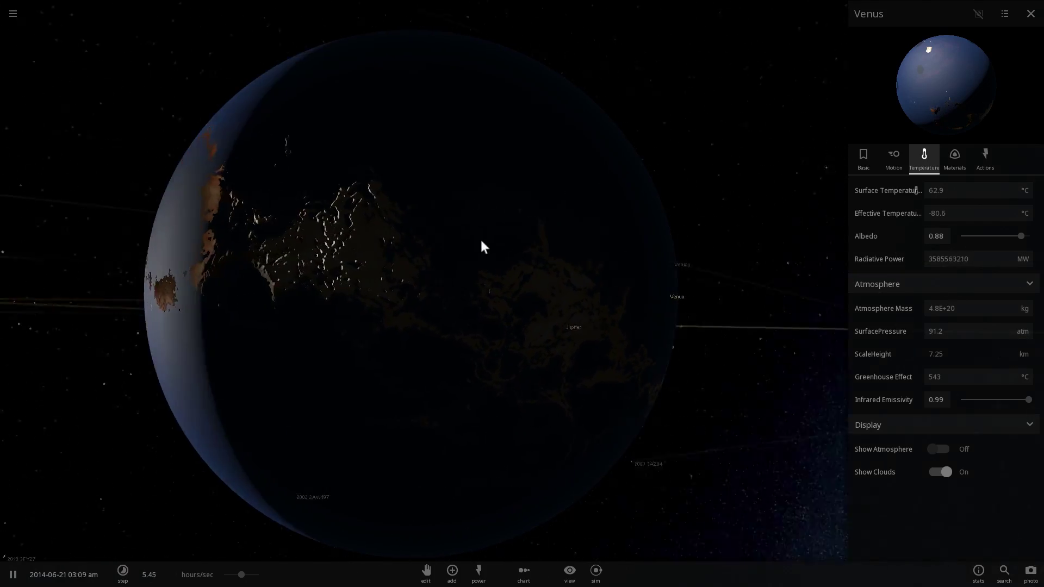
left_click_drag(482, 243, 442, 266)
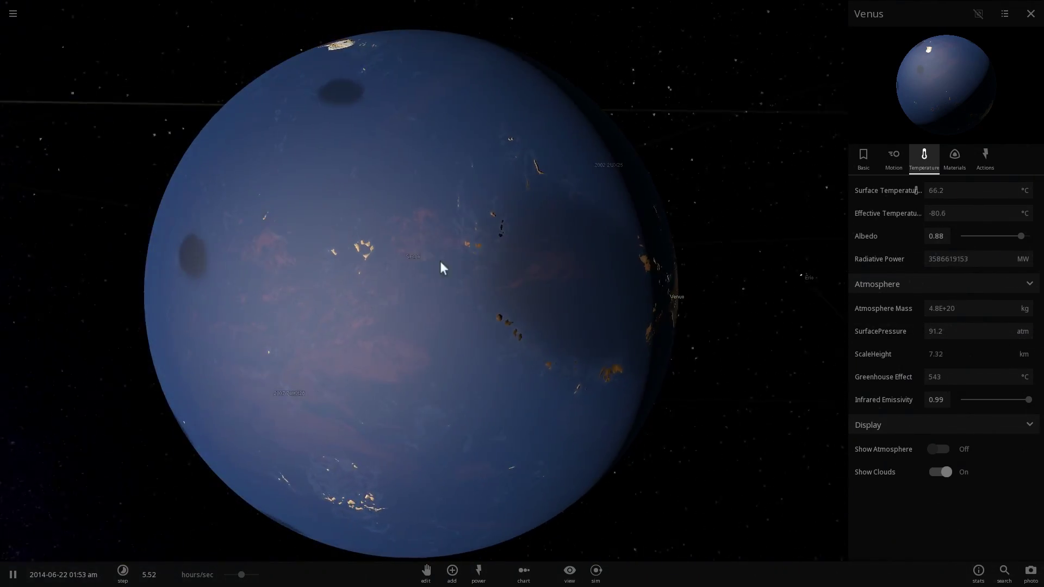
left_click_drag(380, 213, 484, 310)
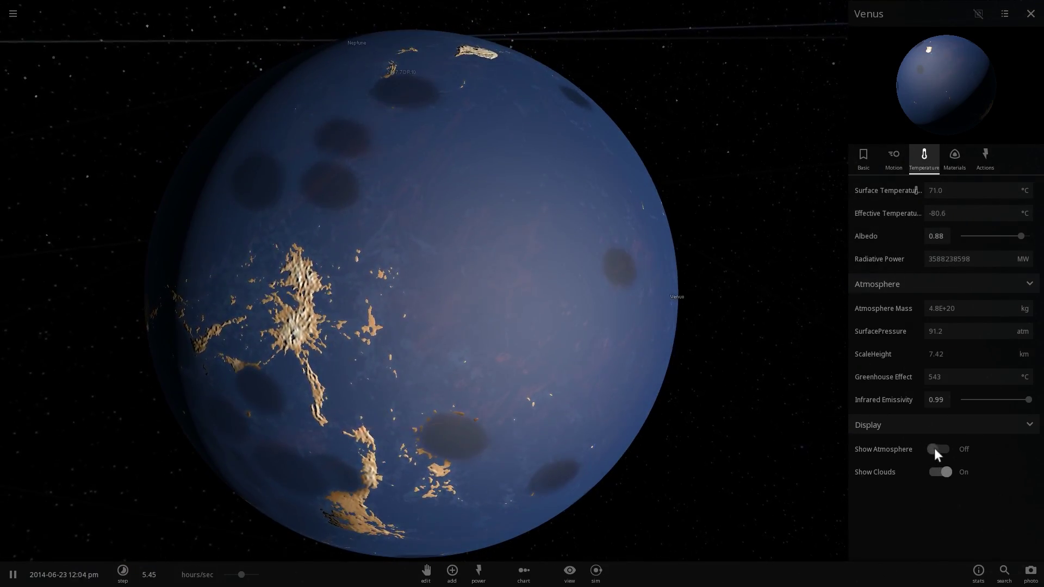
Show Venus's atmosphere again and view the whole planet from farther away.
left_click(936, 449)
scroll(371, 291, "down", 5)
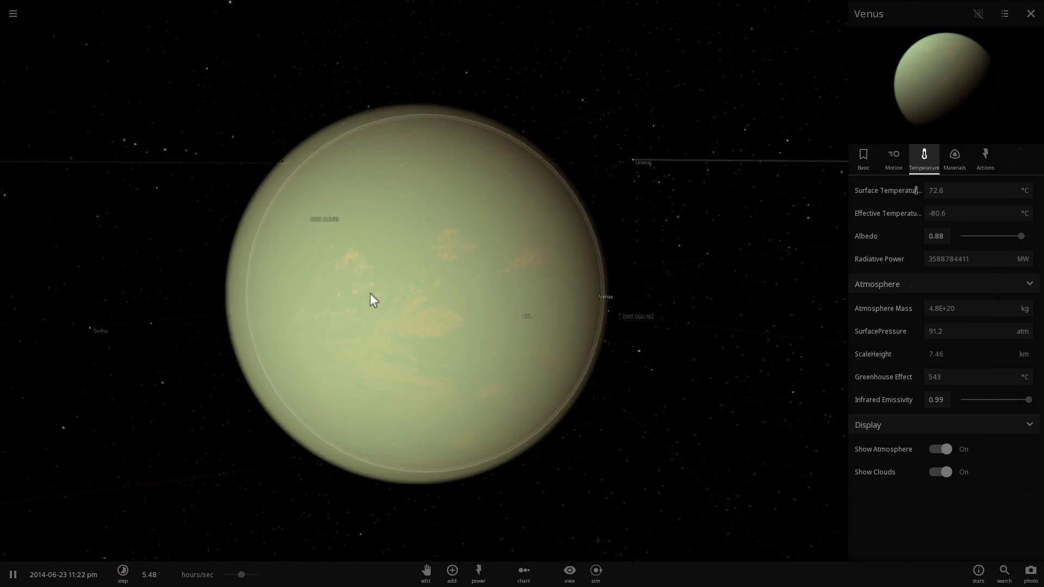
left_click_drag(370, 294, 504, 167)
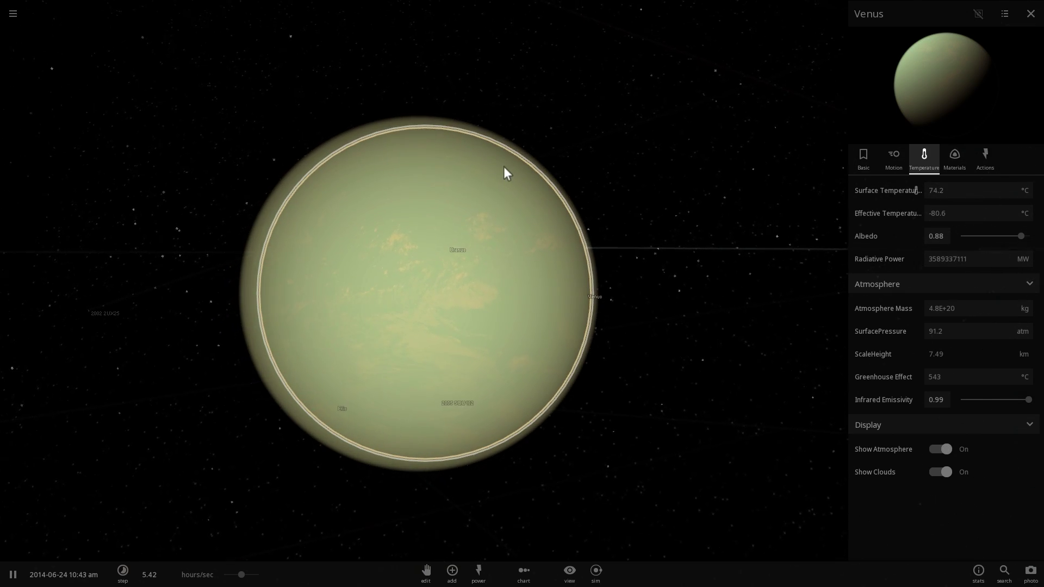
left_click_drag(455, 206, 505, 226)
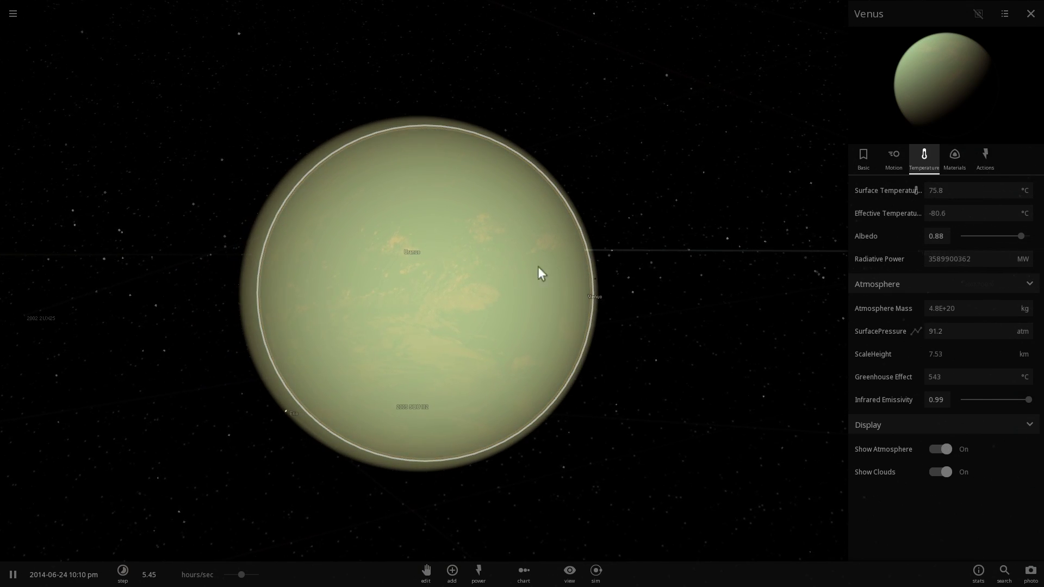
Raise the simulation speed to about 7 days per second and watch Venus's surface while it heats up.
scroll(511, 274, "up", 5)
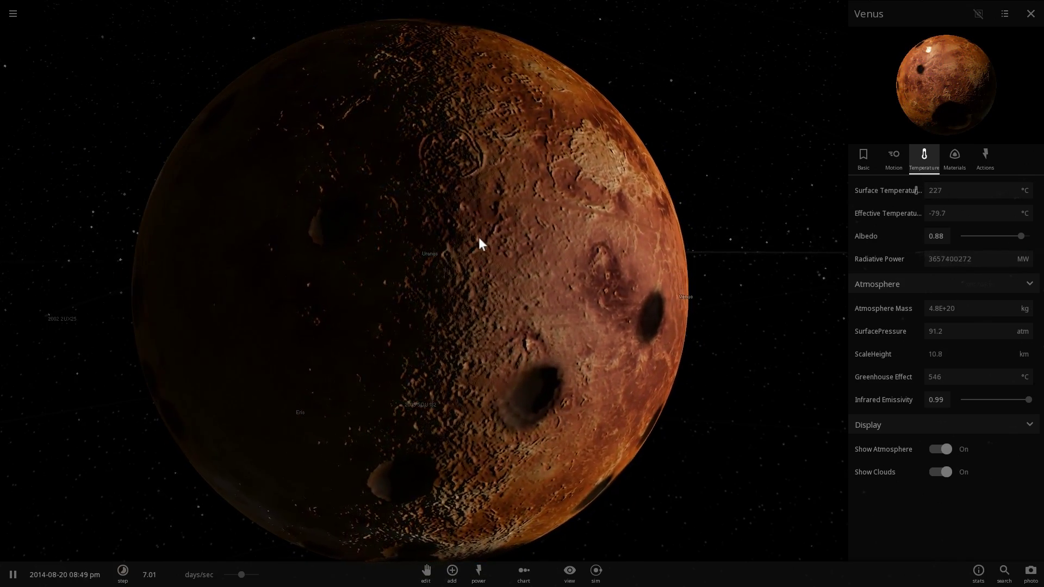
right_click_drag(480, 237, 544, 253)
scroll(543, 247, "down", 4)
right_click_drag(491, 218, 548, 210)
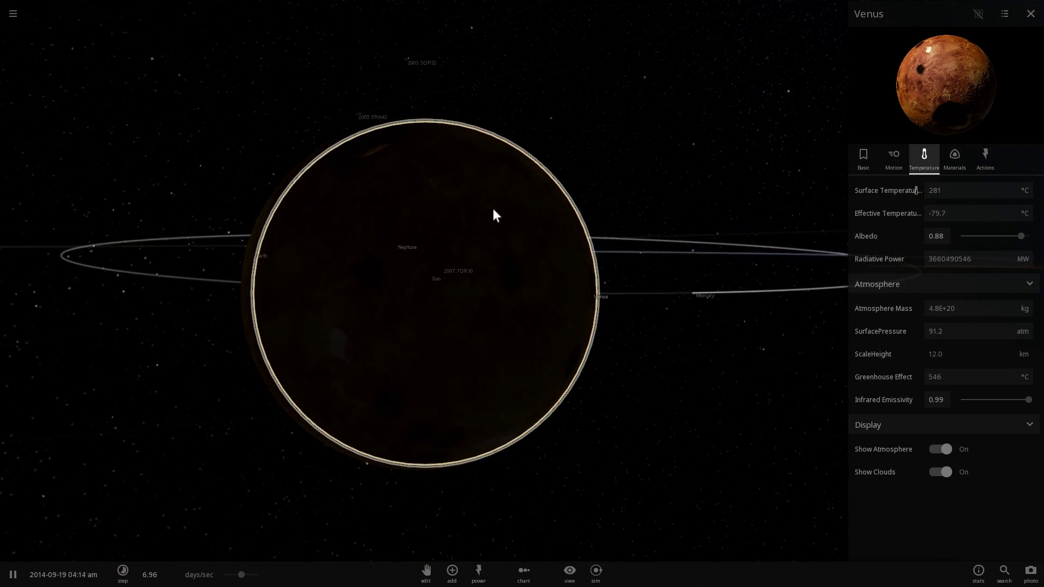
scroll(480, 214, "down", 3)
scroll(467, 216, "down", 5)
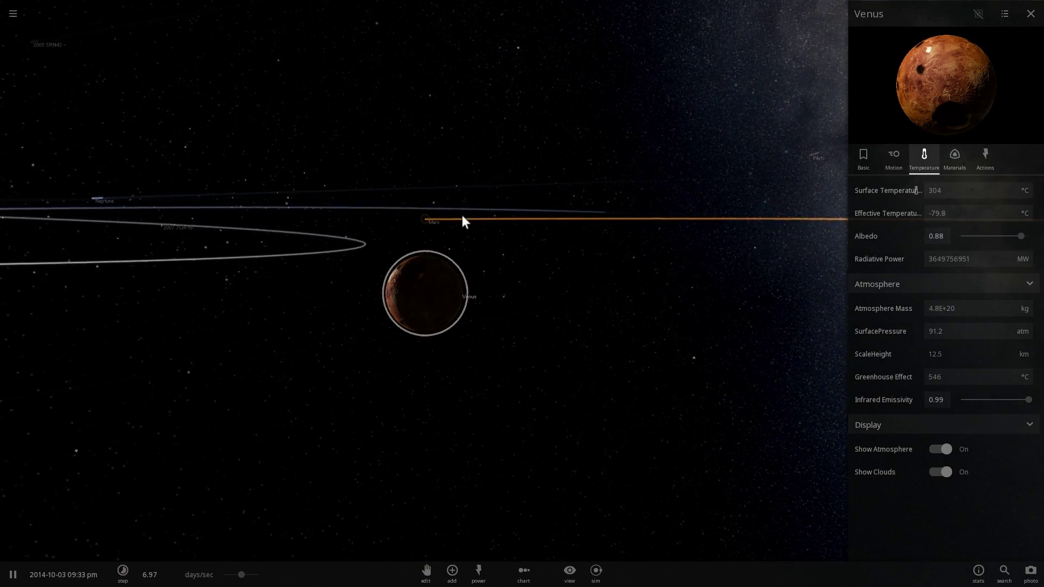
scroll(434, 255, "up", 5)
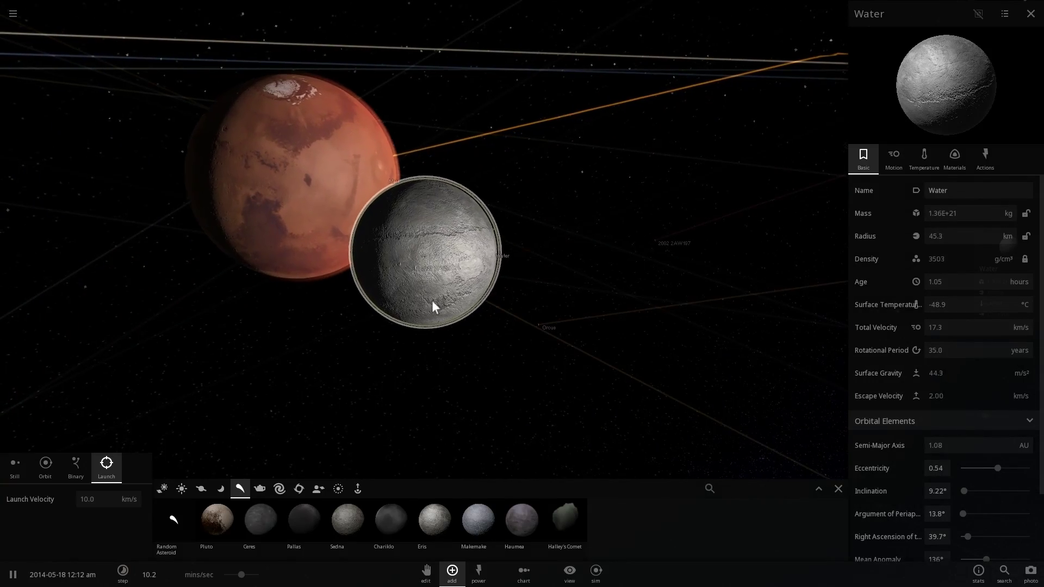
Follow the launched Water body as it approaches Mars.
right_click_drag(486, 286, 468, 286)
scroll(469, 286, "down", 3)
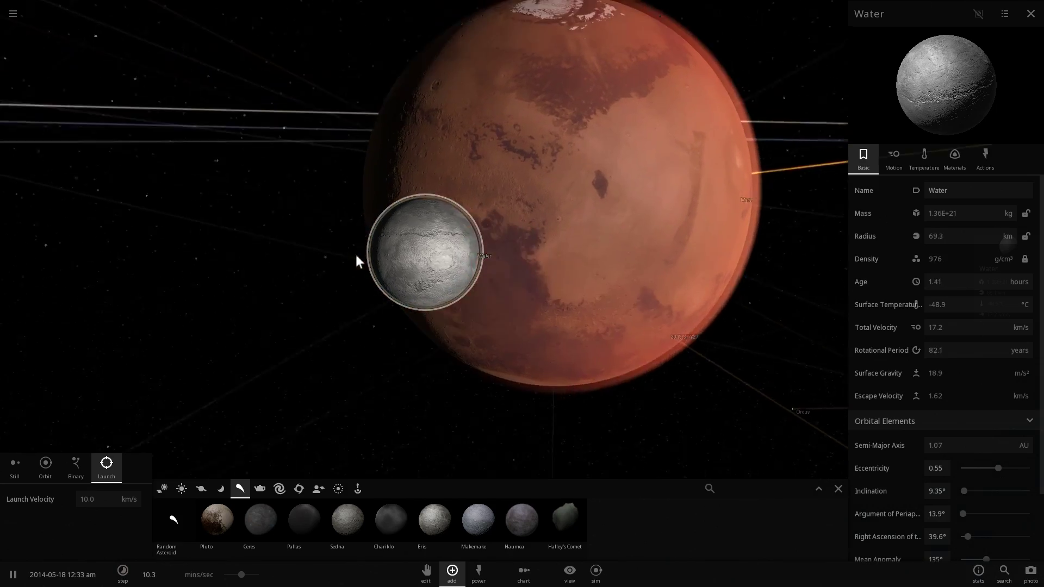
scroll(427, 272, "down", 5)
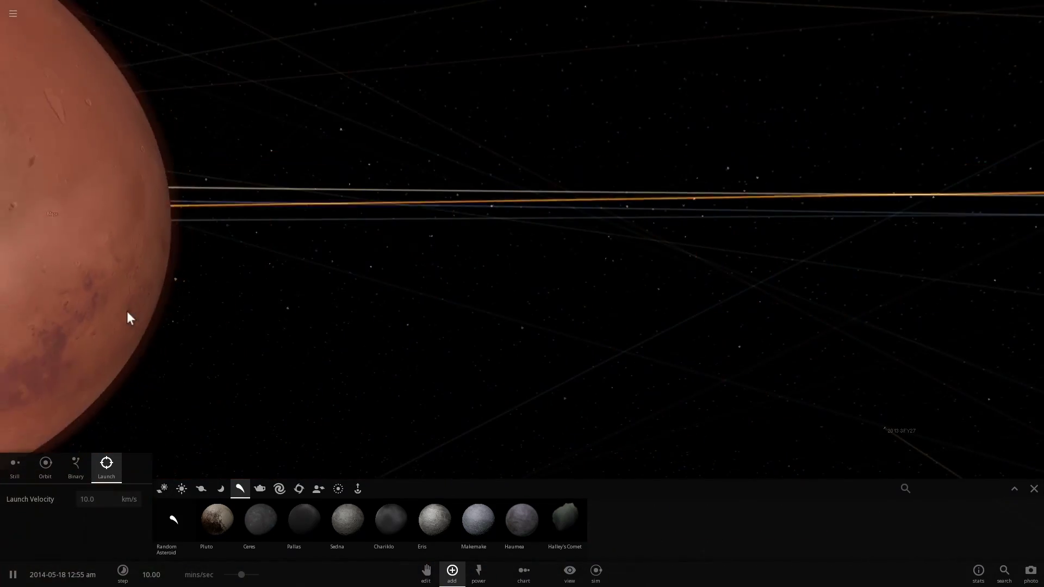
Pause the simulation at the impact, focus on Mars, then resume and examine the molten impact area and fragments.
key("space")
left_click(130, 289)
double_click(244, 270)
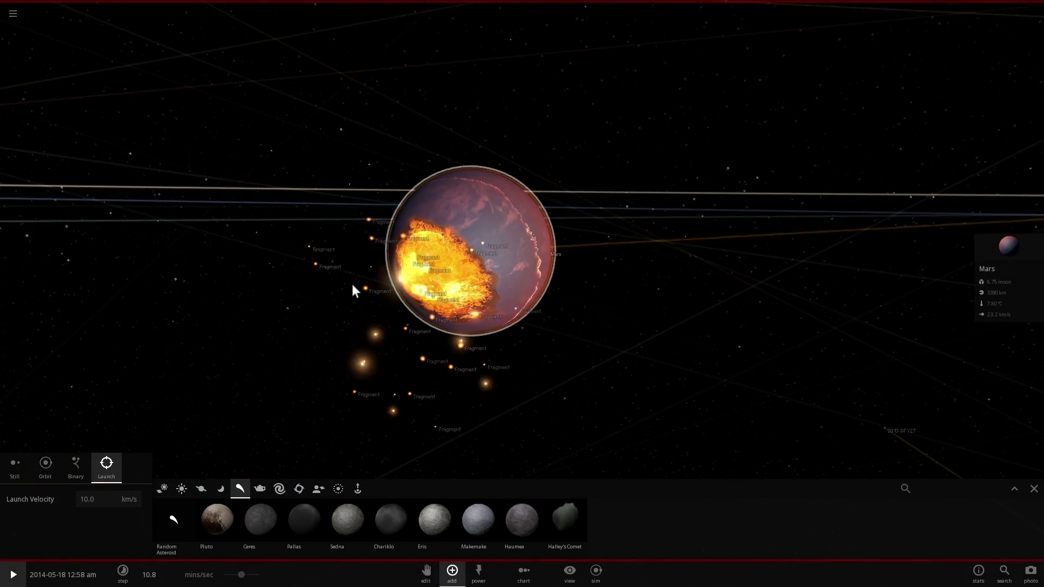
key("space")
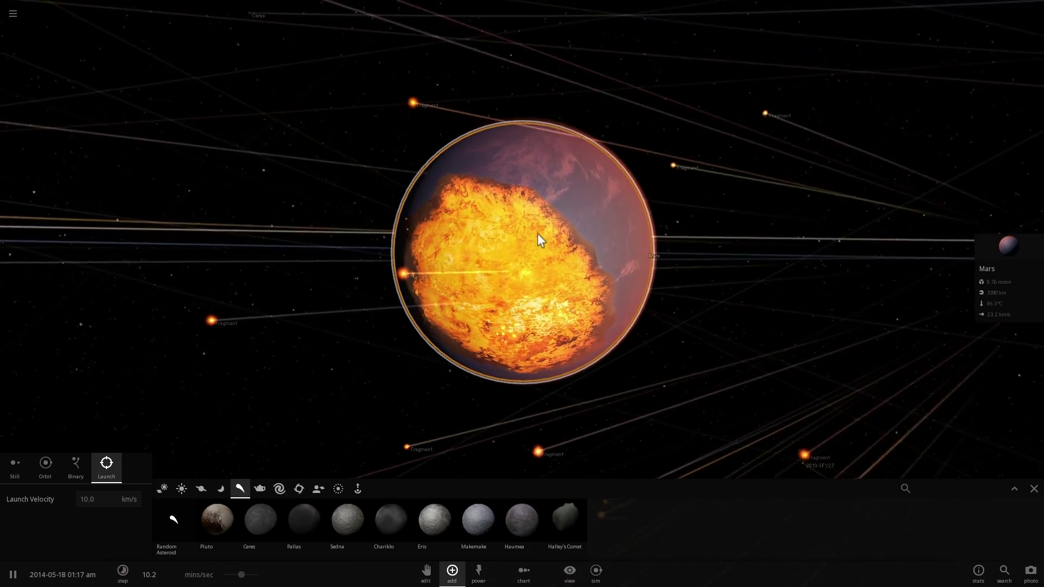
scroll(400, 260, "up", 5)
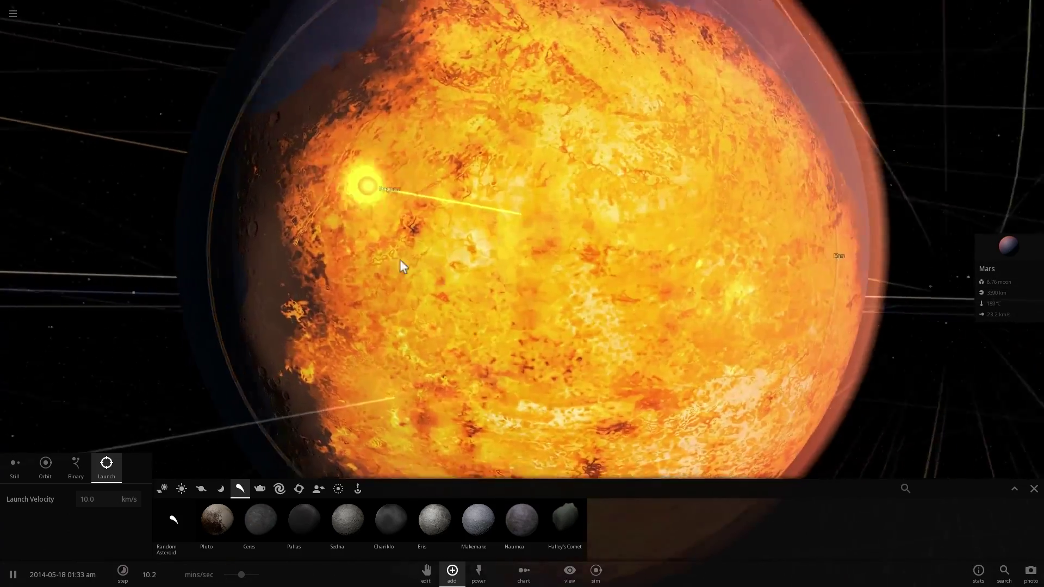
scroll(400, 260, "down", 5)
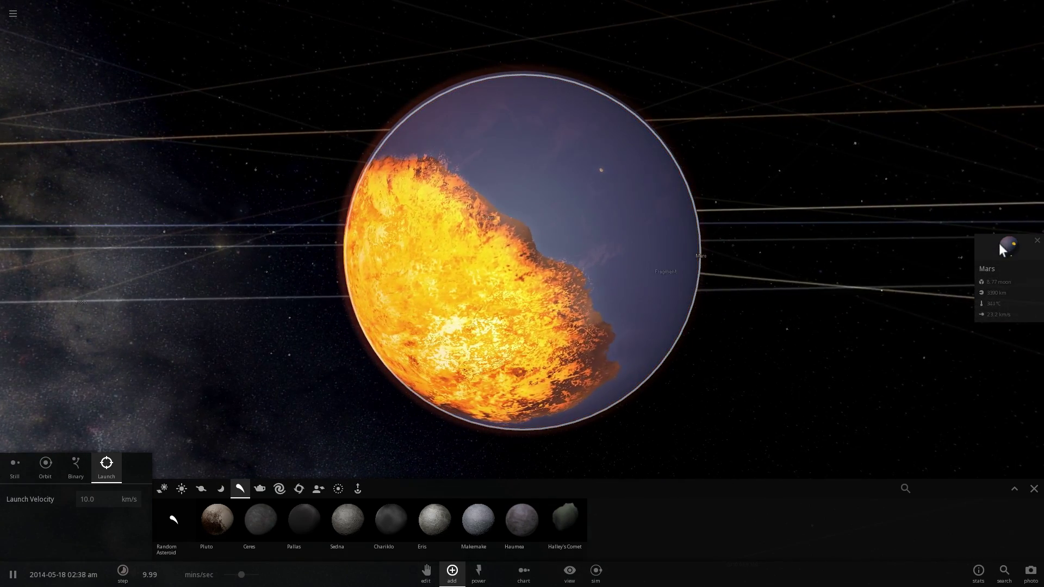
Open Mars's properties and review its climate values, material composition and basic data.
left_click(999, 243)
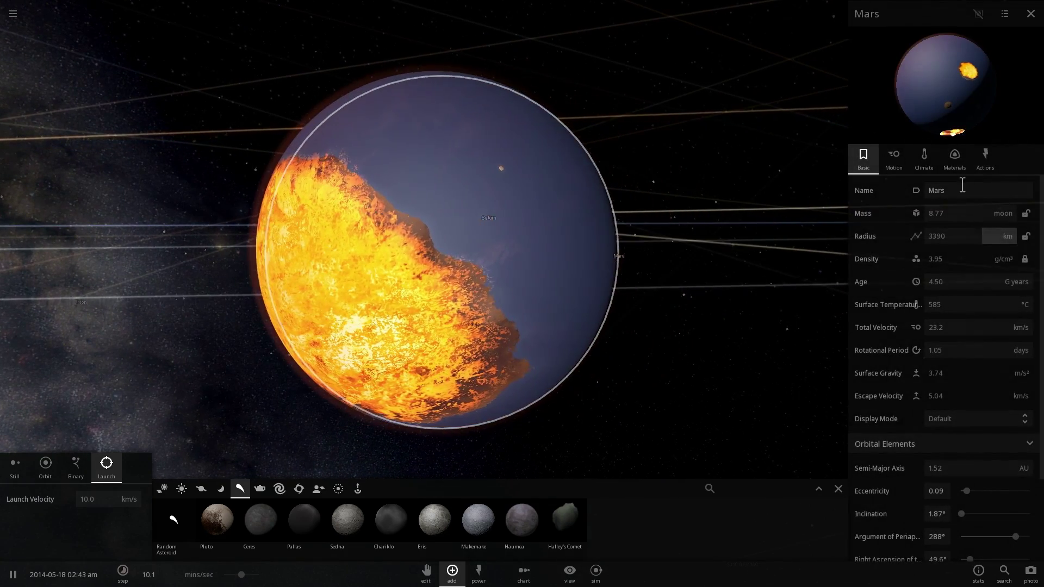
left_click(928, 157)
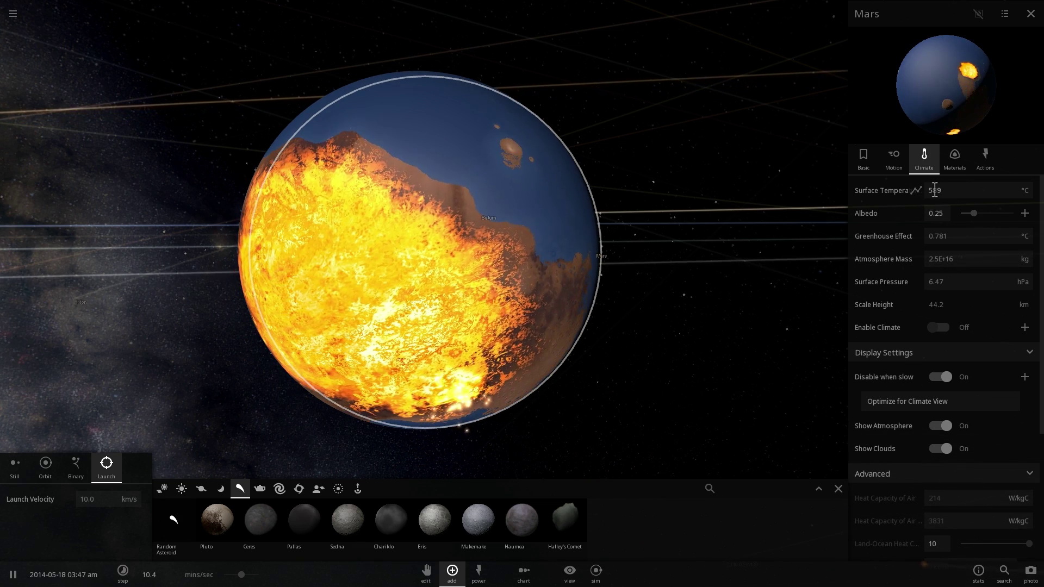
left_click(953, 163)
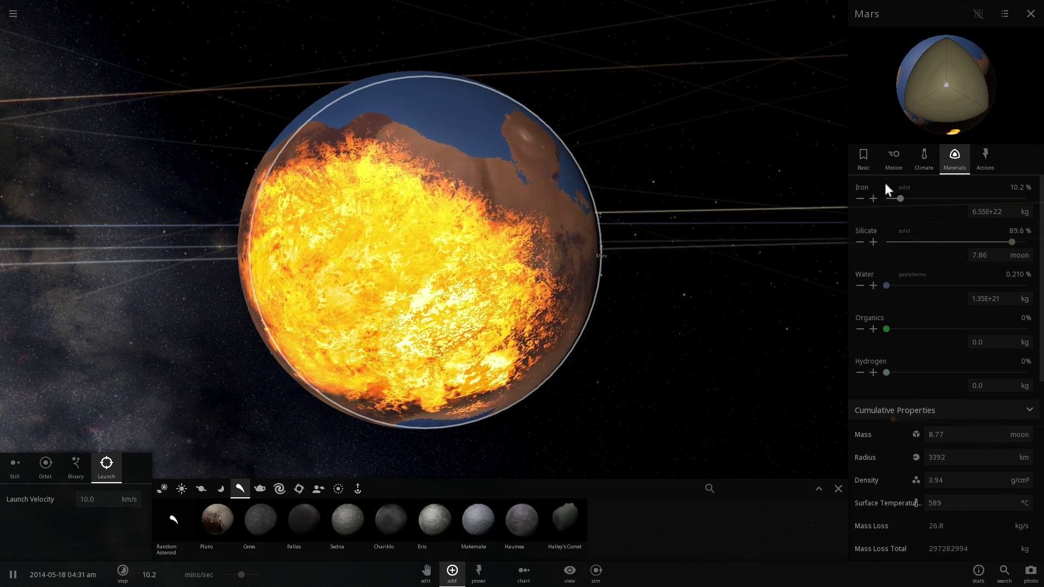
left_click(862, 159)
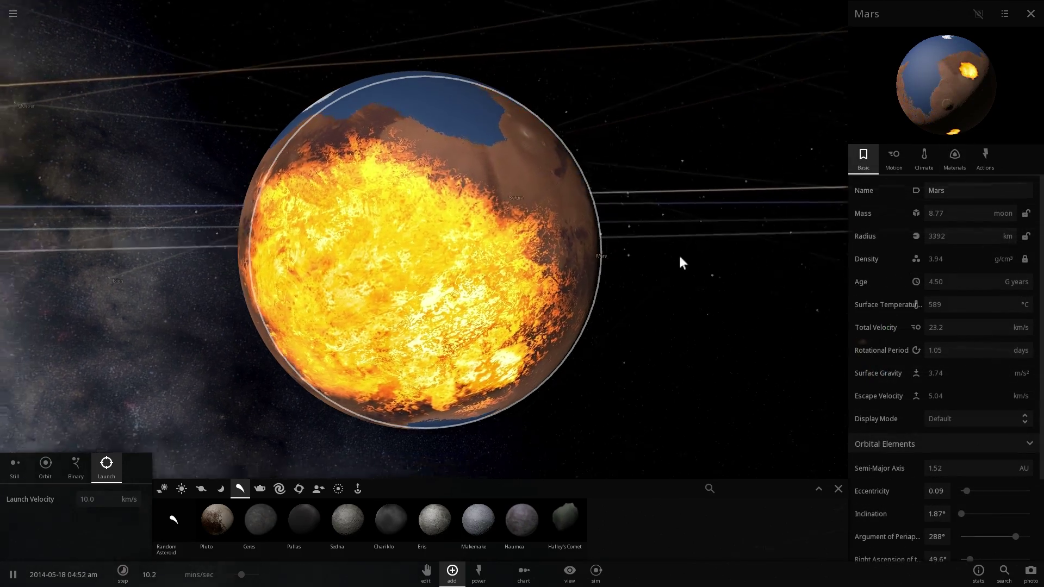
Inspect the far side of Mars and raise the simulation speed to about 4 hours per second.
left_click_drag(680, 255, 540, 277)
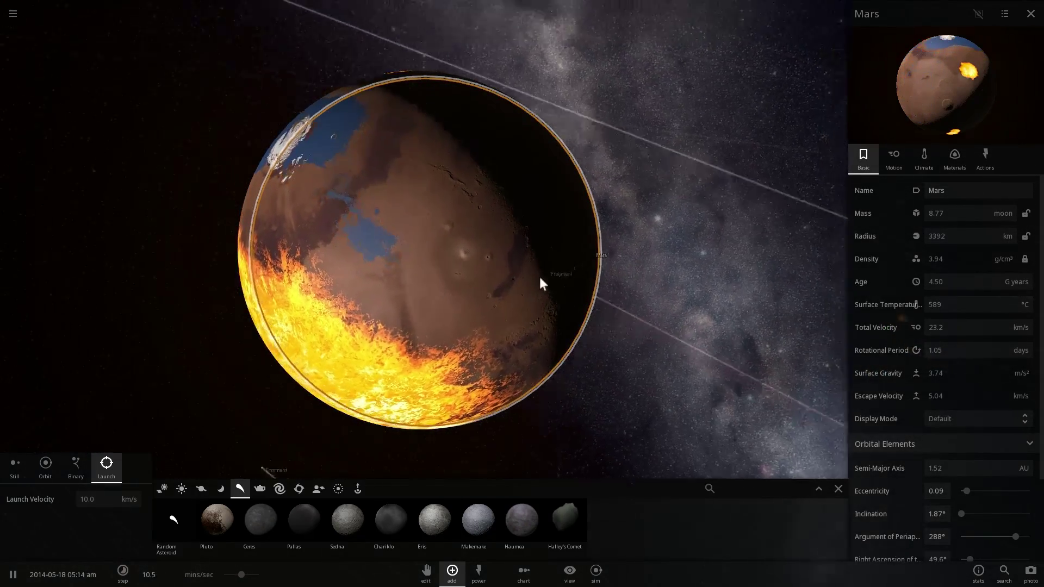
right_click_drag(540, 278, 587, 186)
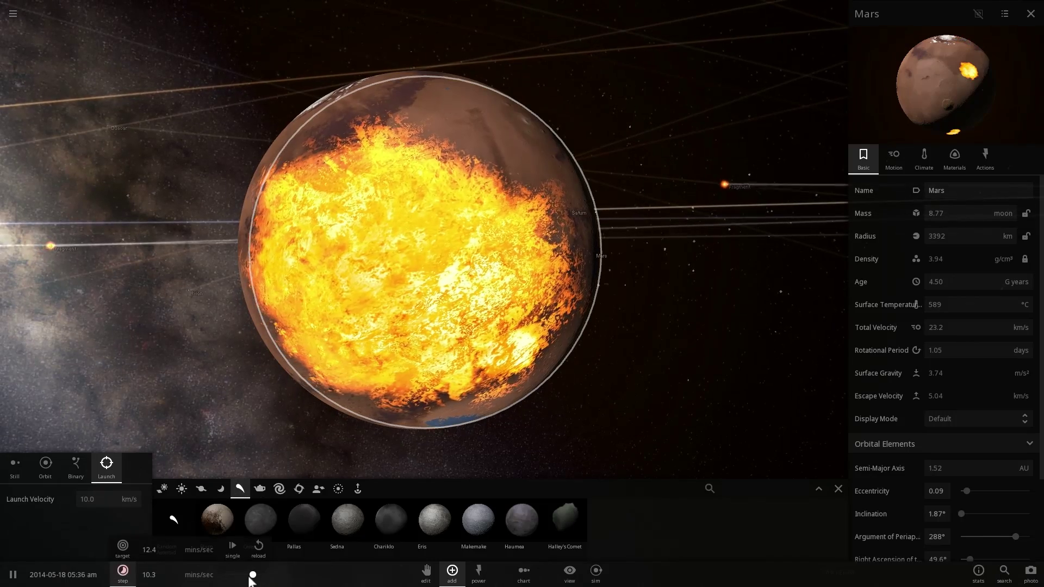
left_click_drag(248, 577, 254, 577)
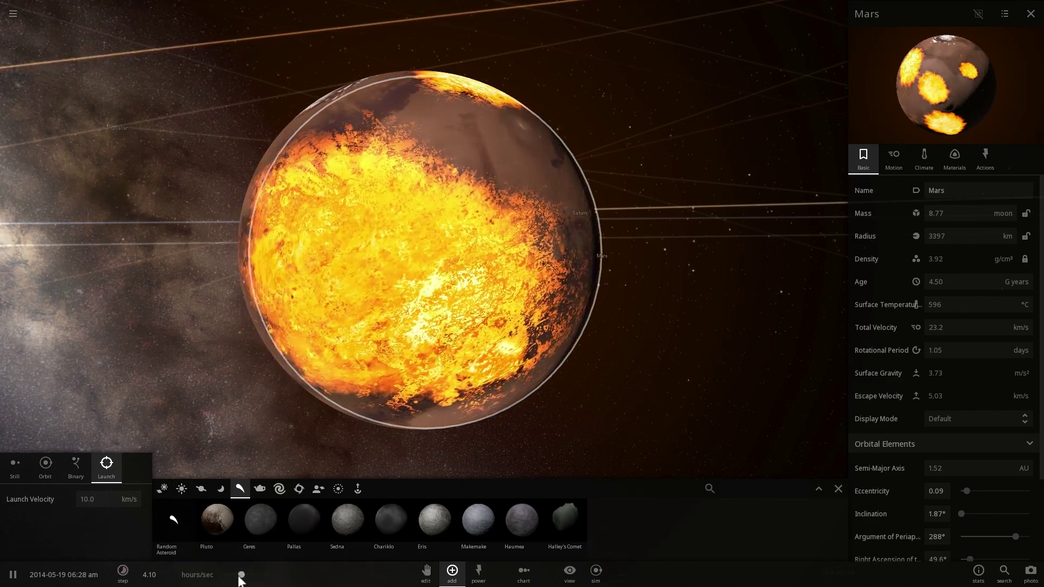
Raise the simulation speed to about 11 hours per second and examine the cooling lava on Mars.
mouse_move(243, 582)
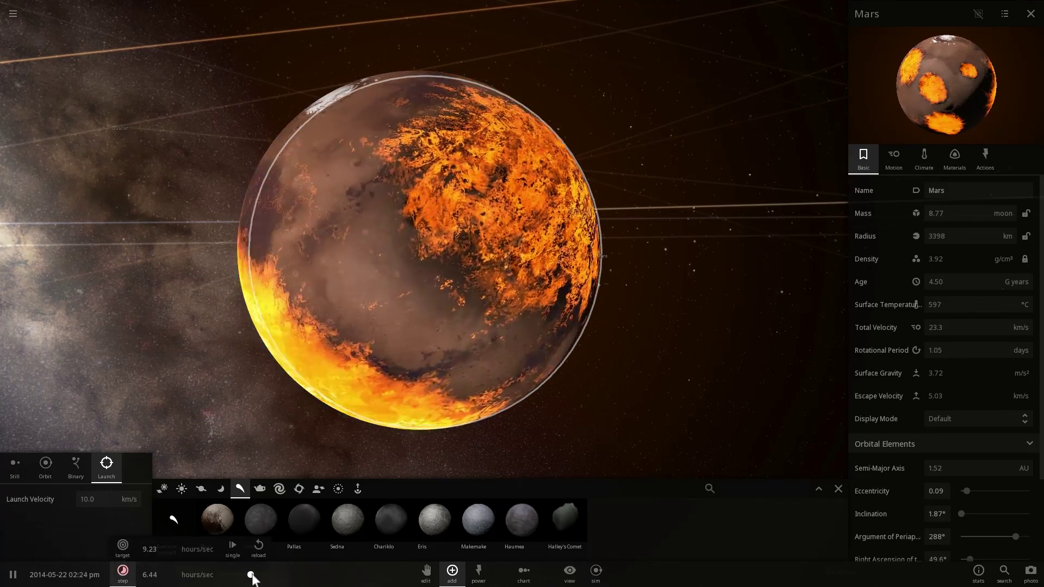
right_click_drag(306, 403, 341, 370)
scroll(341, 371, "up", 3)
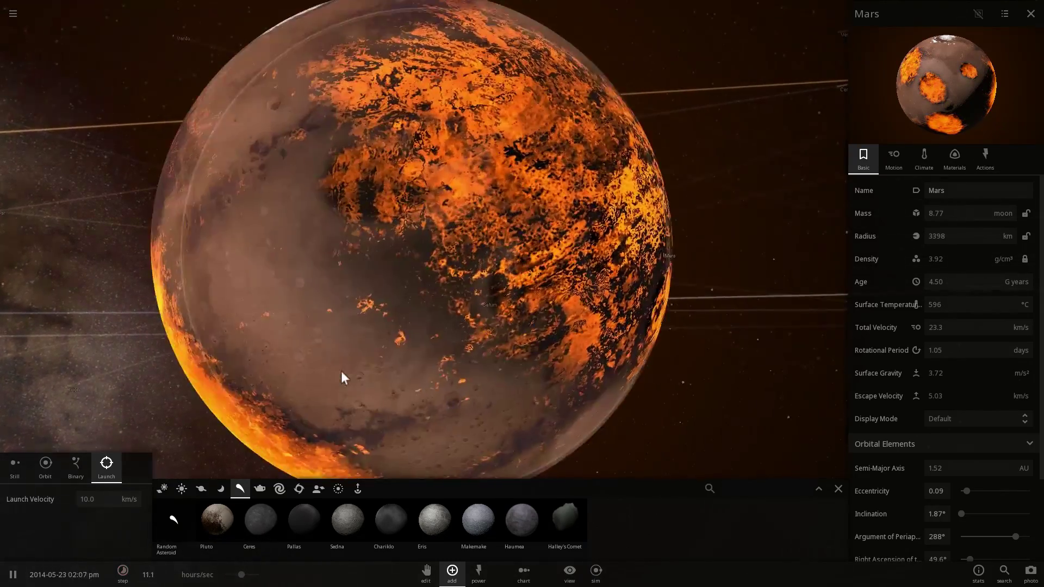
scroll(341, 371, "down", 5)
scroll(394, 358, "up", 5)
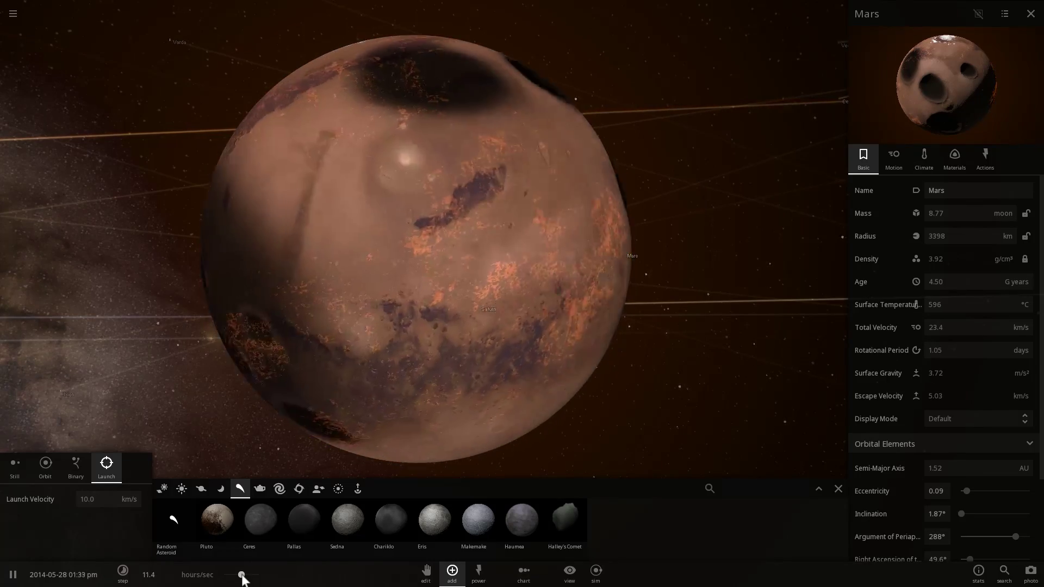
Slow the simulation to about 3.7 hours per second, inspect Mars's dark craters from another side, and speed it up to about 8.3.
left_click(123, 571)
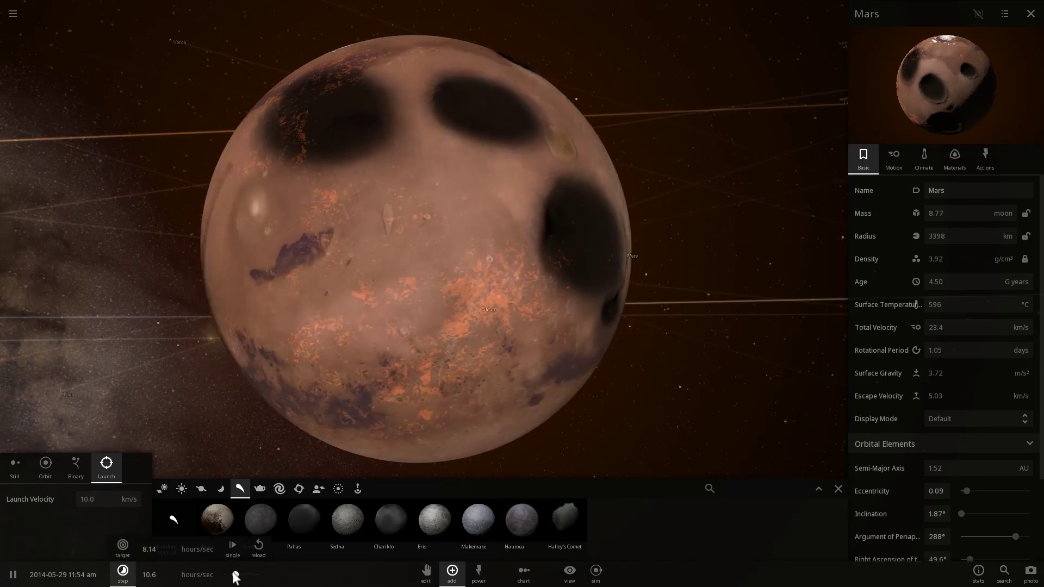
right_click_drag(265, 373, 332, 333)
scroll(332, 333, "down", 3)
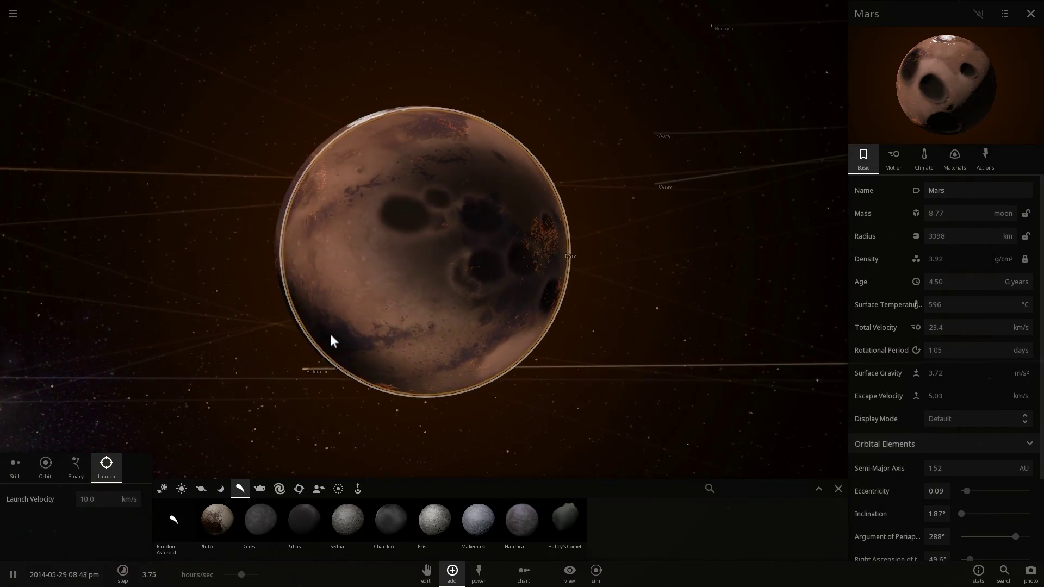
scroll(363, 325, "up", 2)
scroll(363, 325, "up", 2)
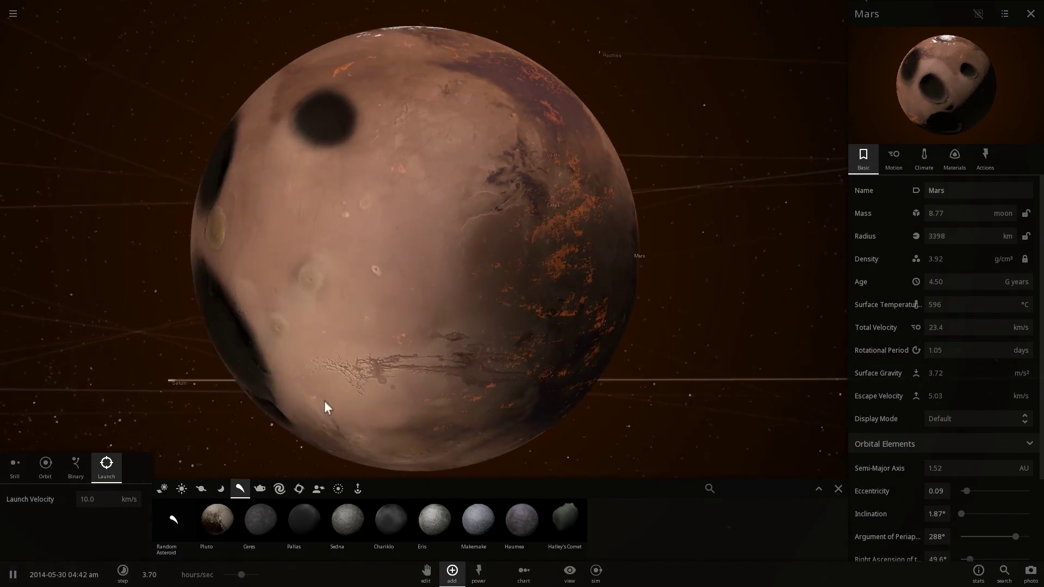
left_click_drag(243, 577, 249, 578)
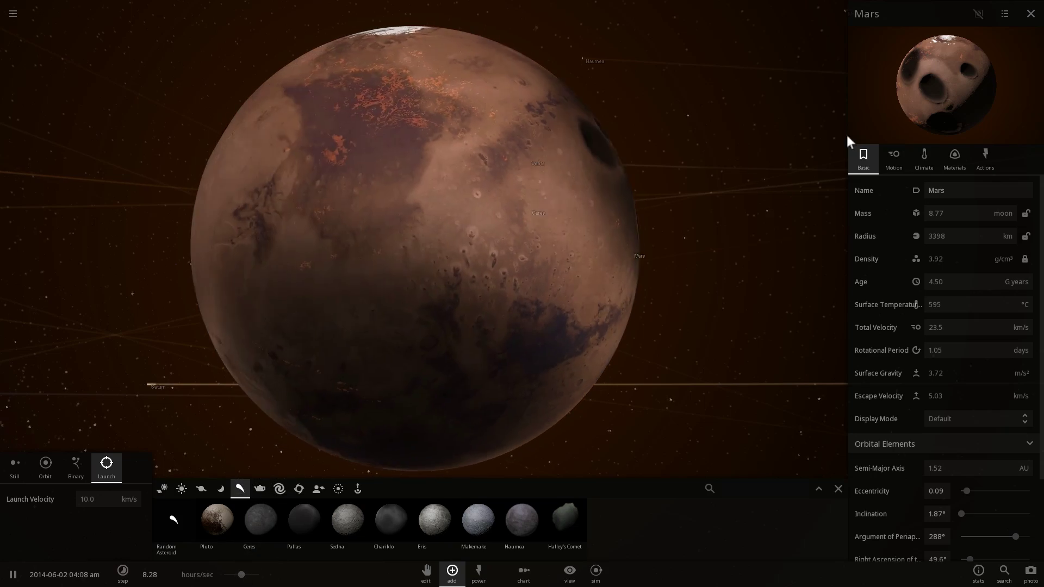
Turn on the magnetosphere display in Mars's material and magnetic field properties, and return to its basic data.
left_click(960, 162)
scroll(925, 326, "down", 10)
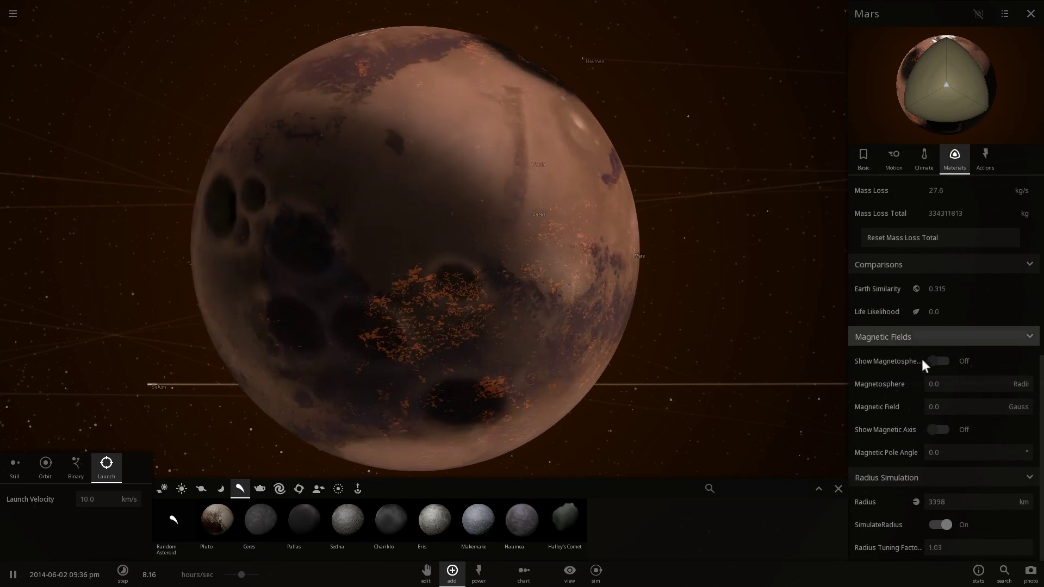
left_click(935, 365)
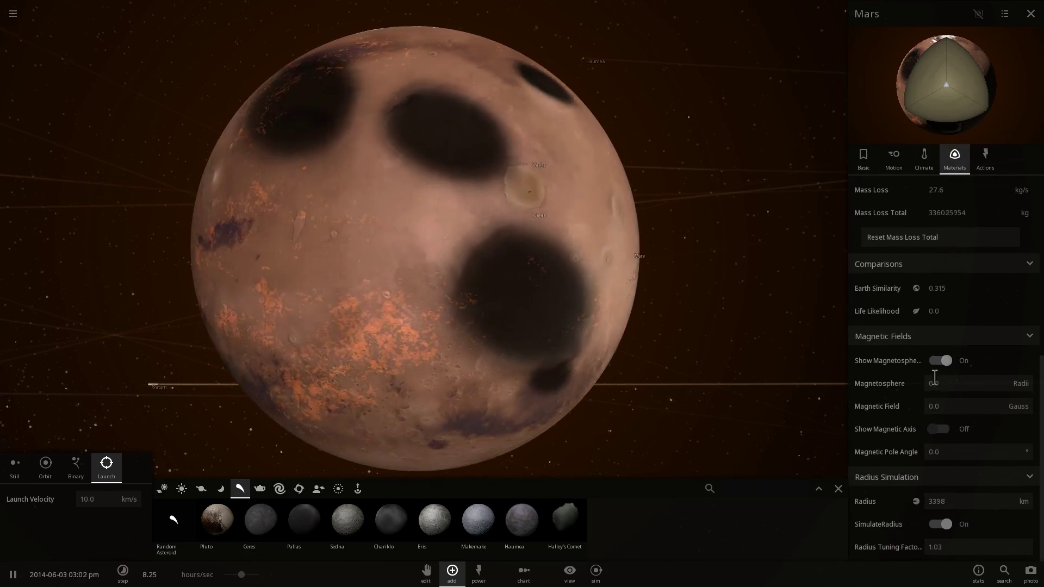
left_click(865, 158)
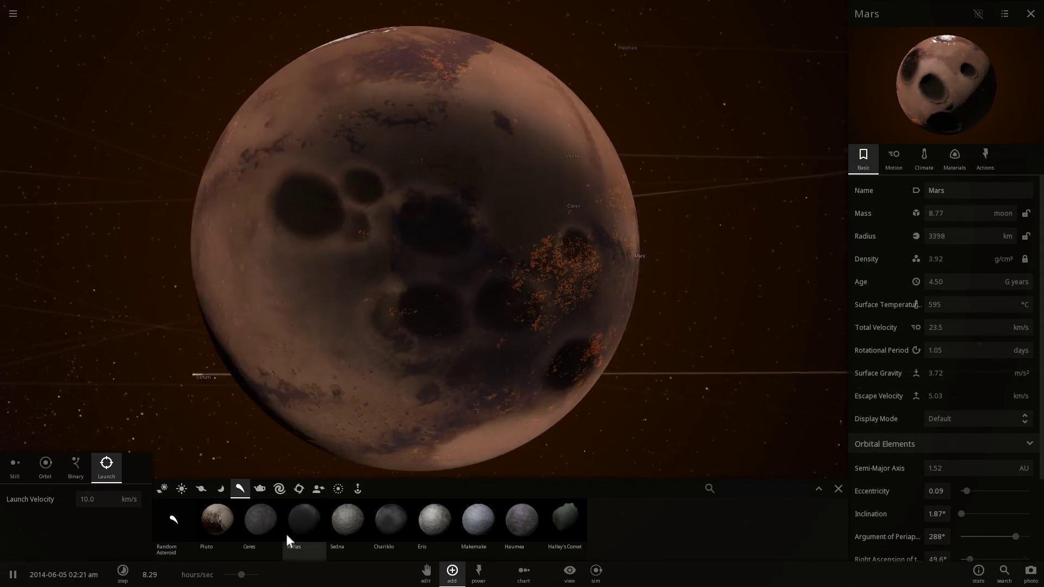
left_click(241, 576)
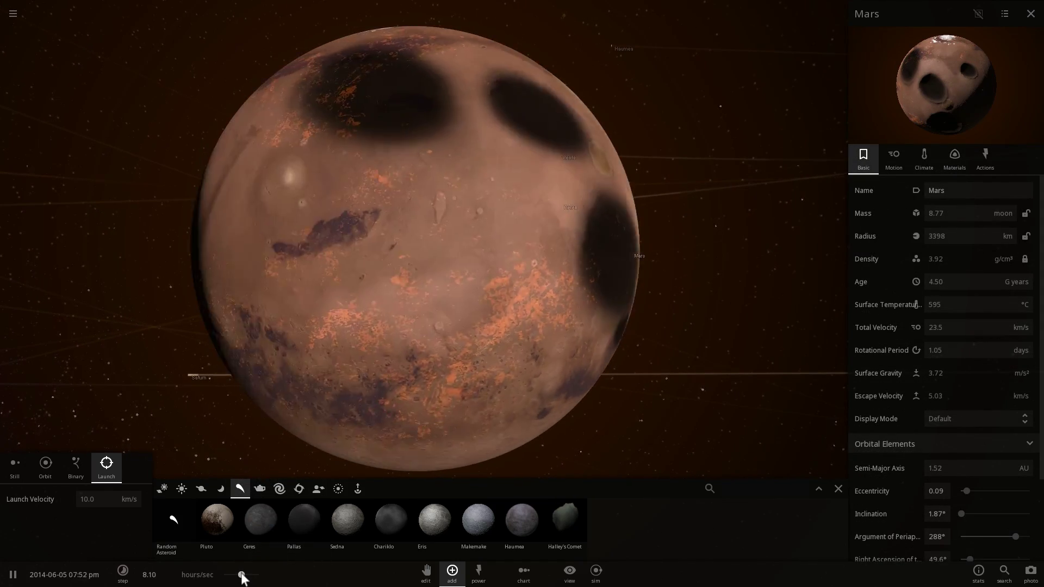
Slow the simulation to about 1.2 hours per second and set Mars's surface temperature to 50 °C.
left_click(934, 162)
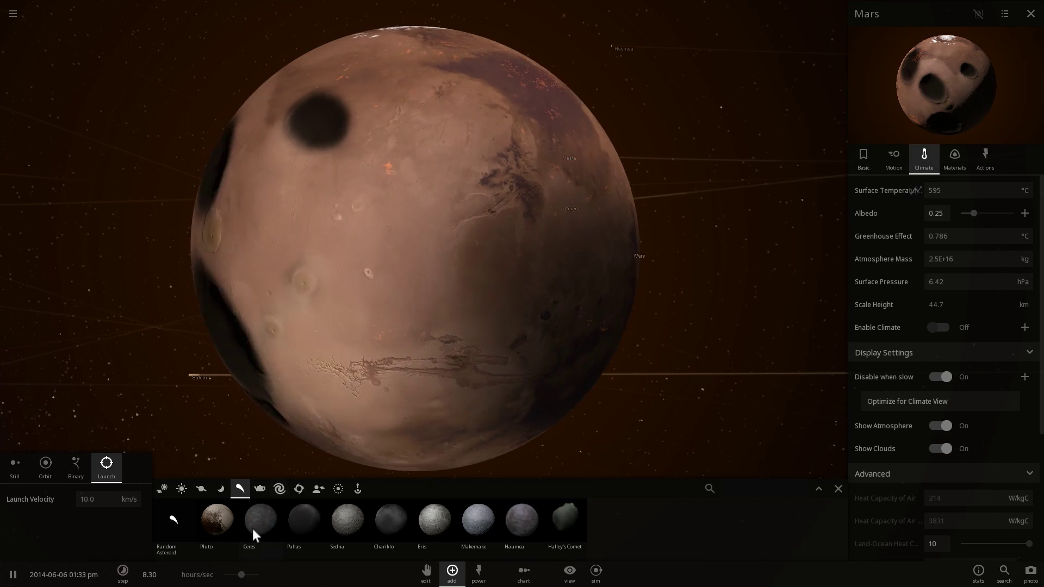
left_click_drag(241, 575, 234, 575)
left_click_drag(967, 191, 813, 185)
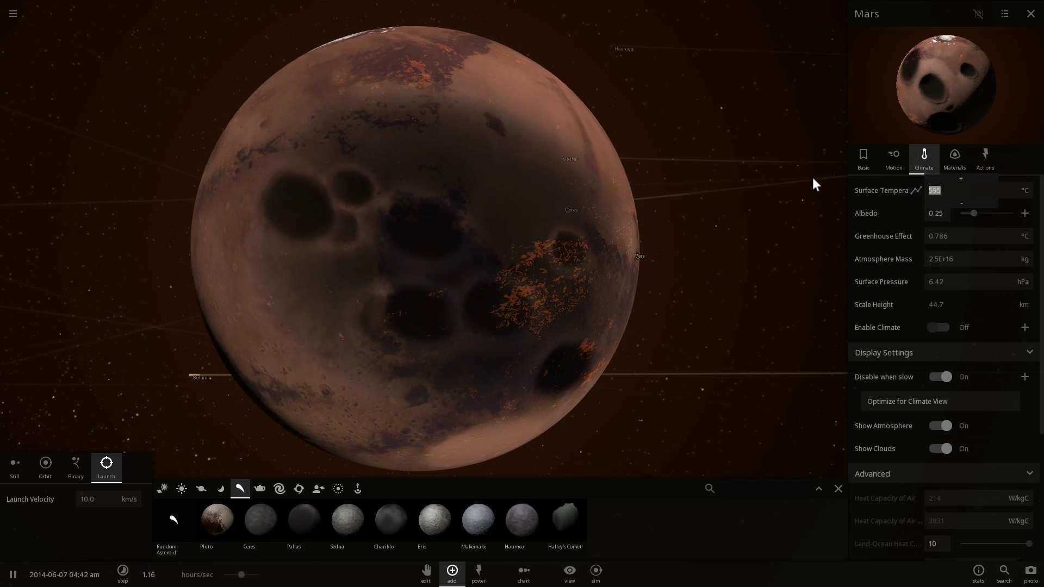
type("50")
key("Return")
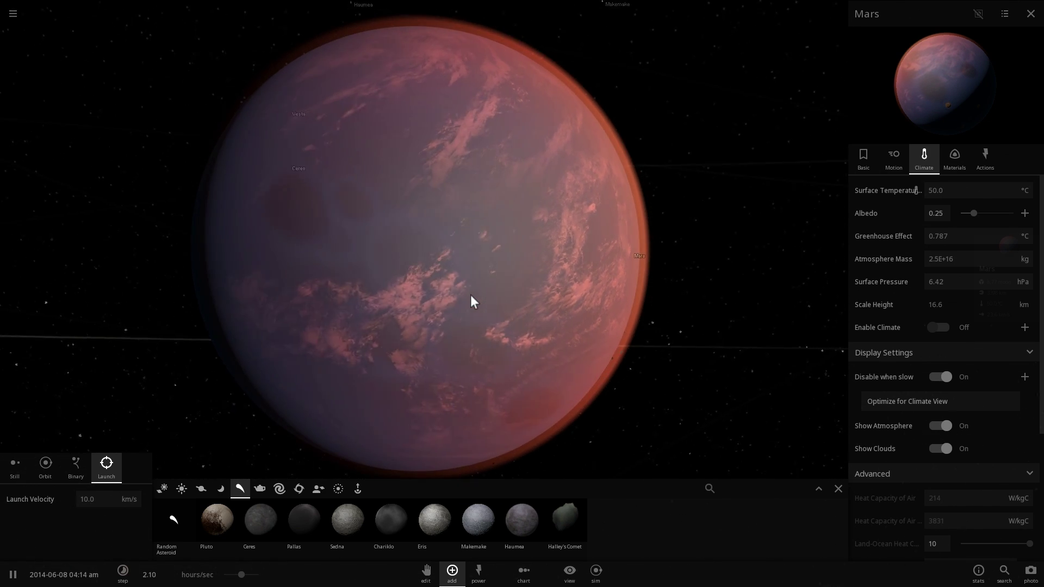
Examine the water, clouds and remaining lava spots on Mars up close, slowing the simulation to about 15 minutes per second.
scroll(440, 259, "up", 3)
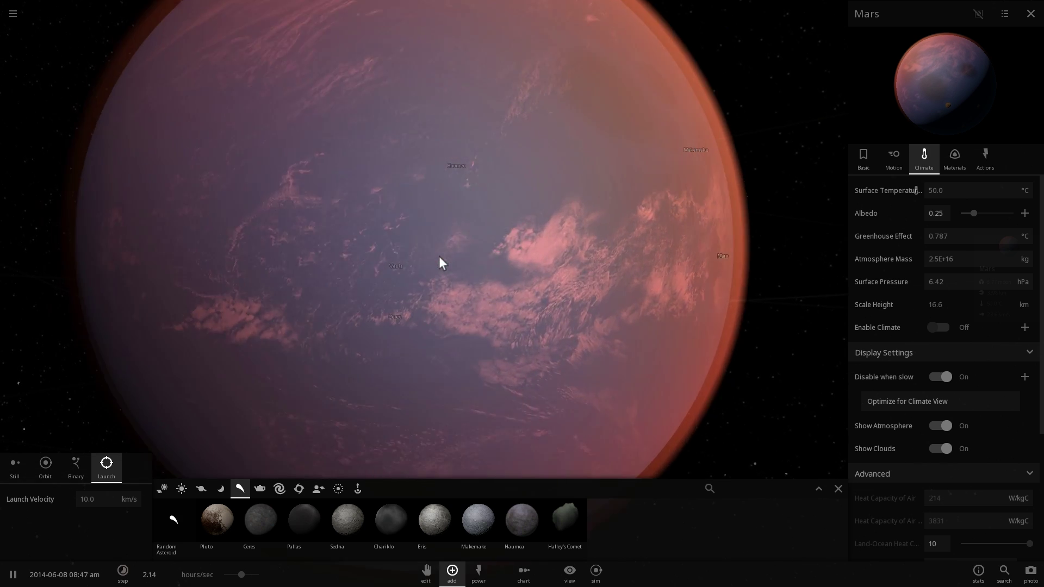
scroll(437, 264, "down", 2)
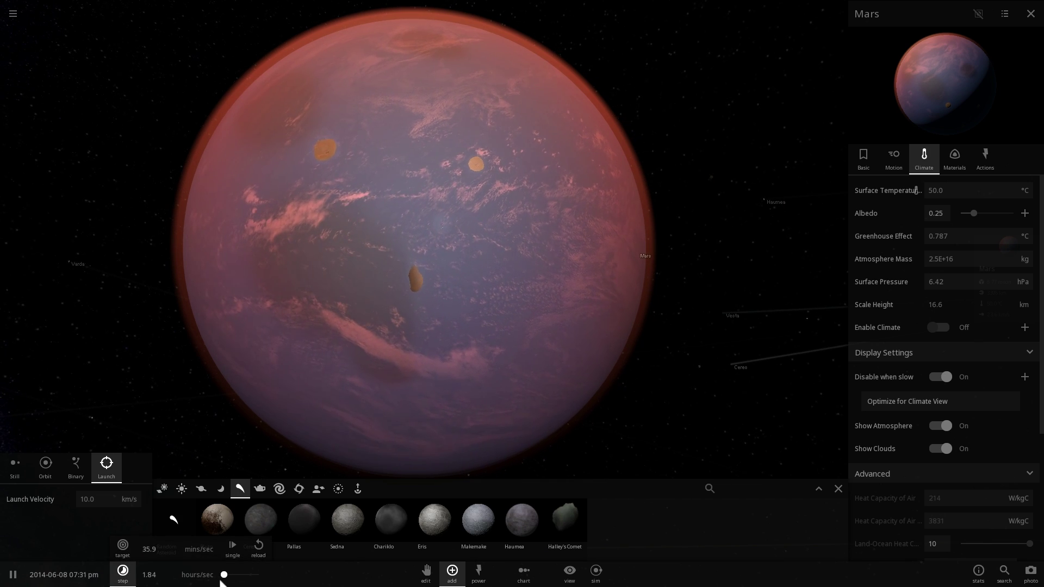
scroll(435, 309, "up", 5)
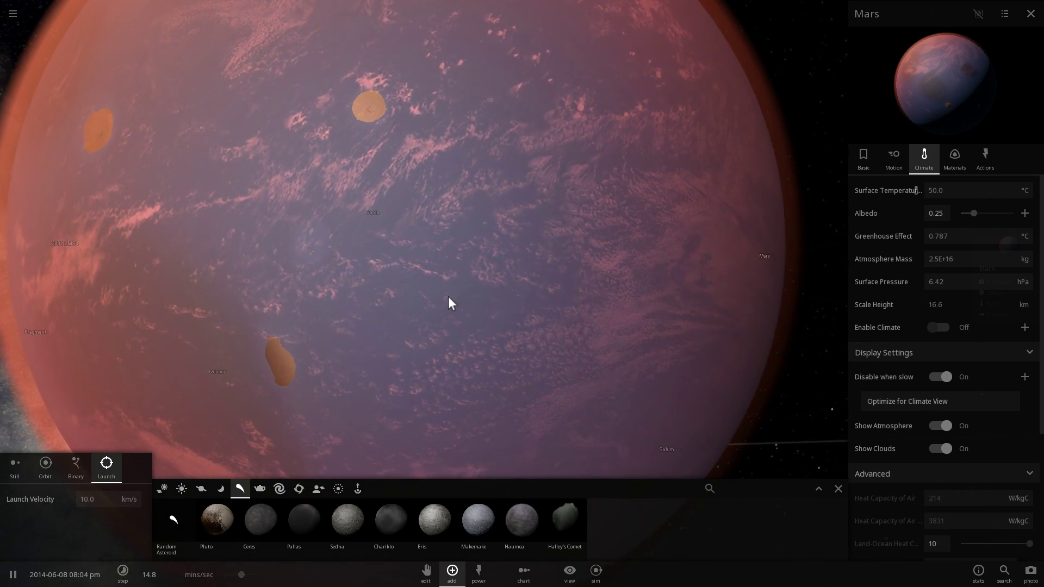
scroll(420, 306, "down", 3)
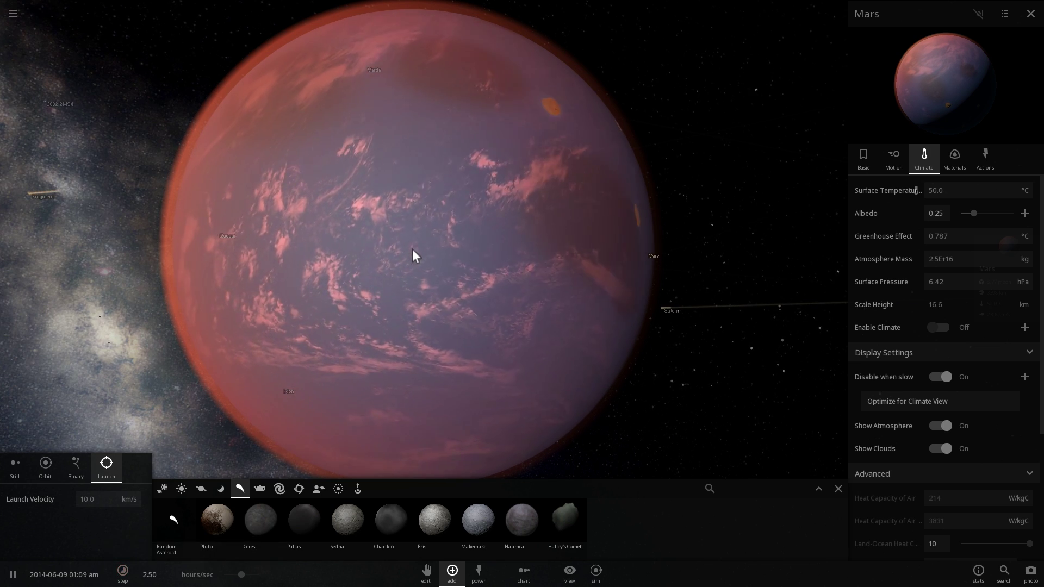
Observe the water-covered Mars from other sides and distances while varying the simulation speed between minutes and hours per second.
right_click_drag(411, 249, 435, 246)
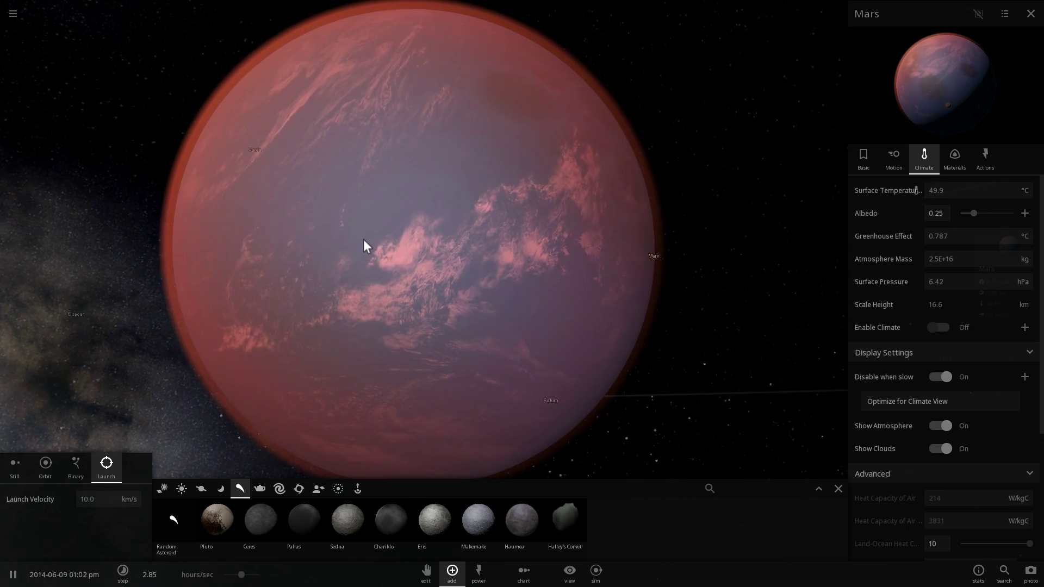
right_click_drag(363, 239, 383, 239)
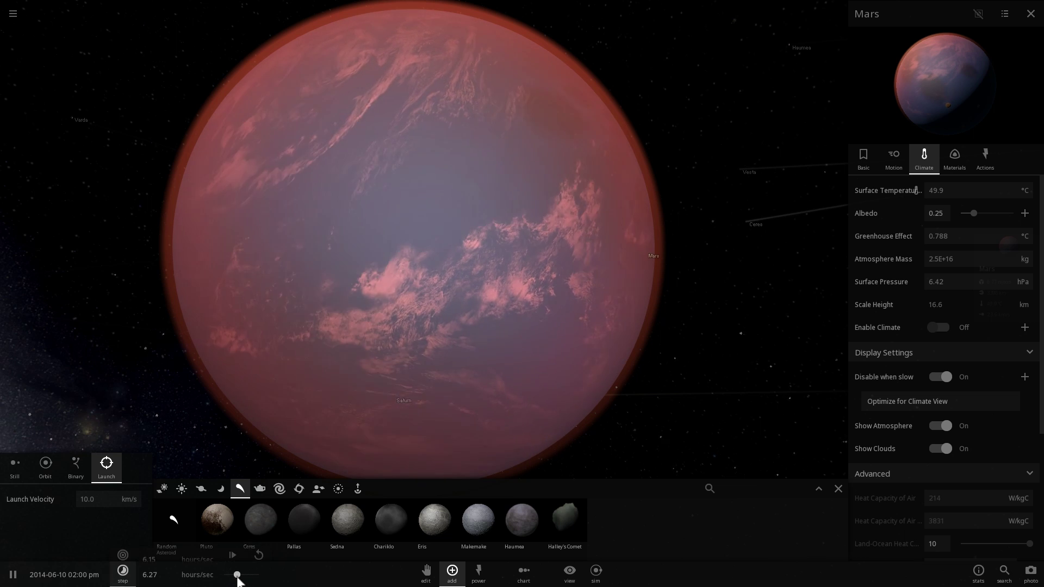
left_click_drag(226, 577, 226, 577)
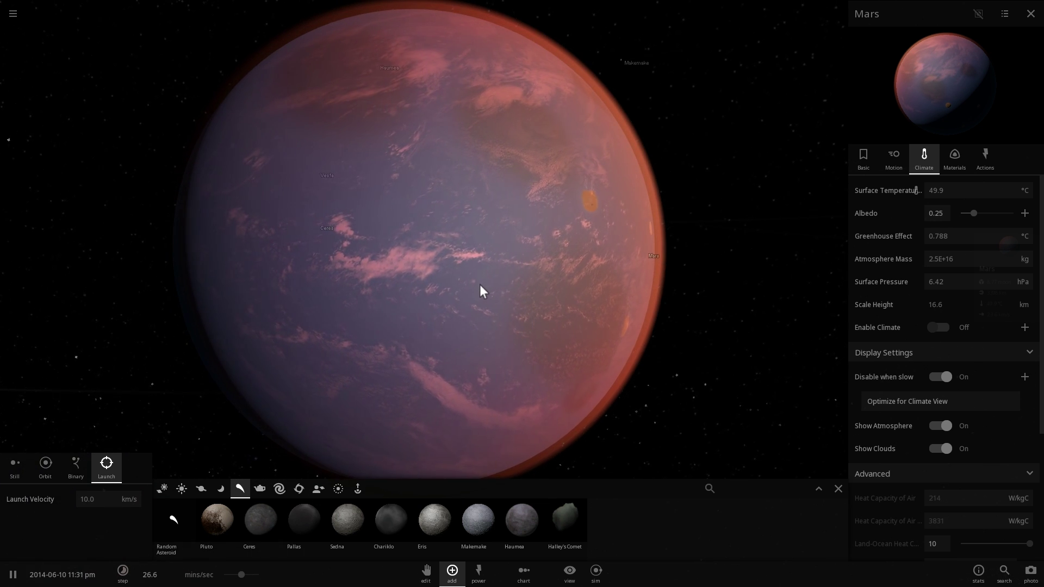
scroll(479, 285, "down", 3)
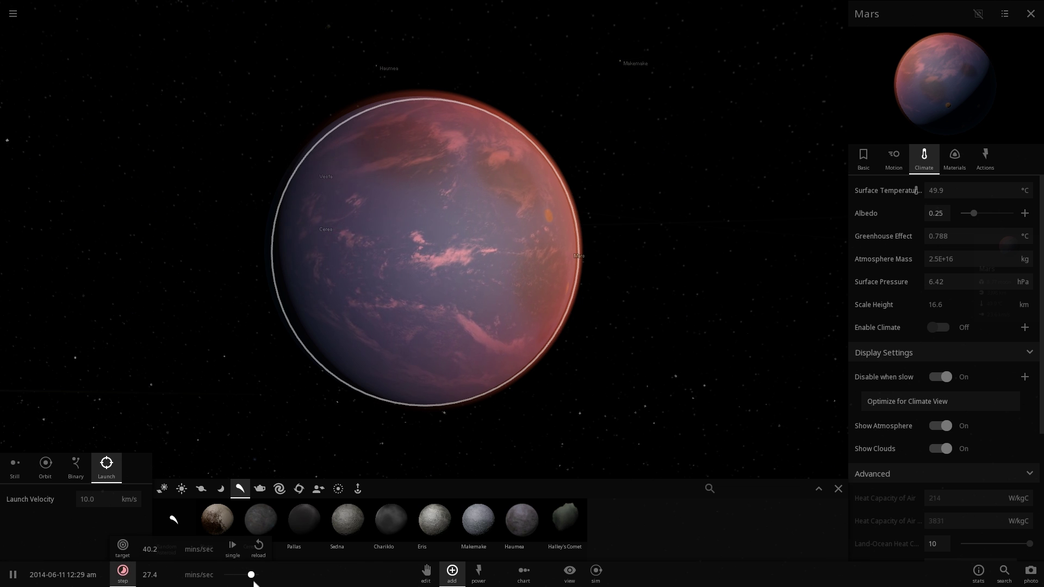
scroll(386, 326, "down", 3)
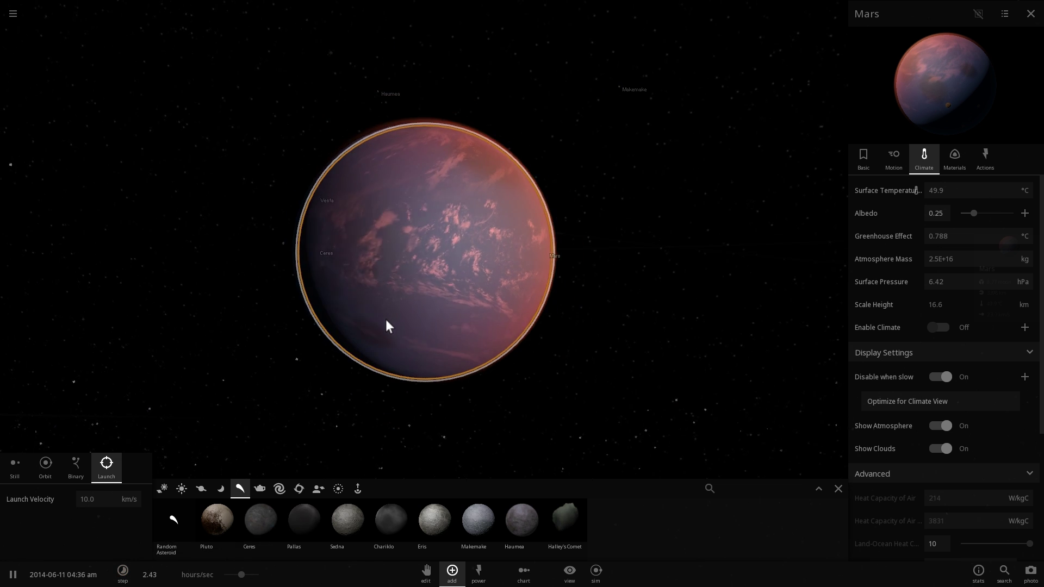
scroll(399, 330, "up", 3)
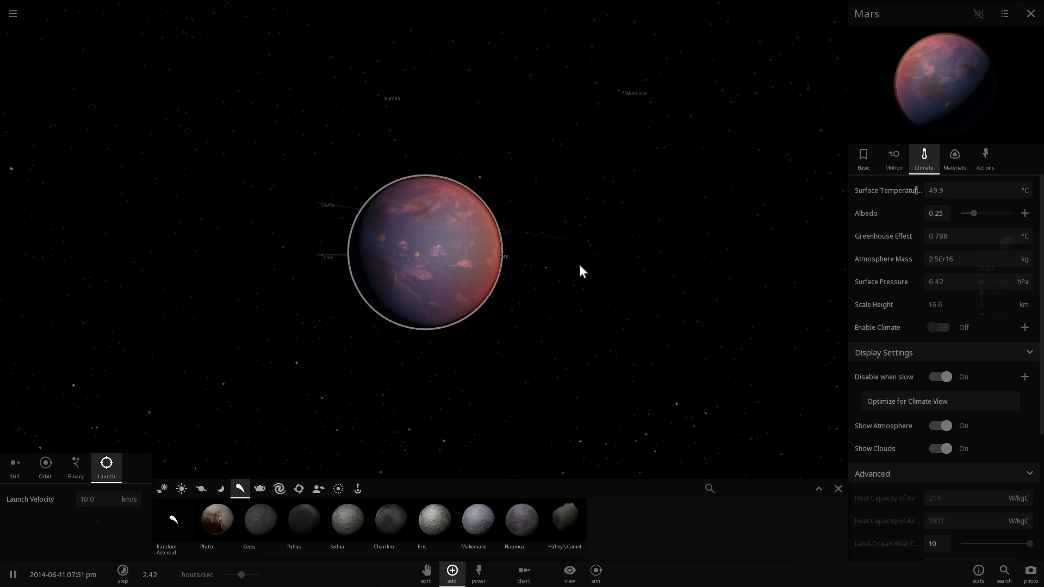
Examine the fragments around Mars and survey the wider solar system to locate Uranus.
scroll(579, 262, "down", 5)
scroll(514, 273, "down", 8)
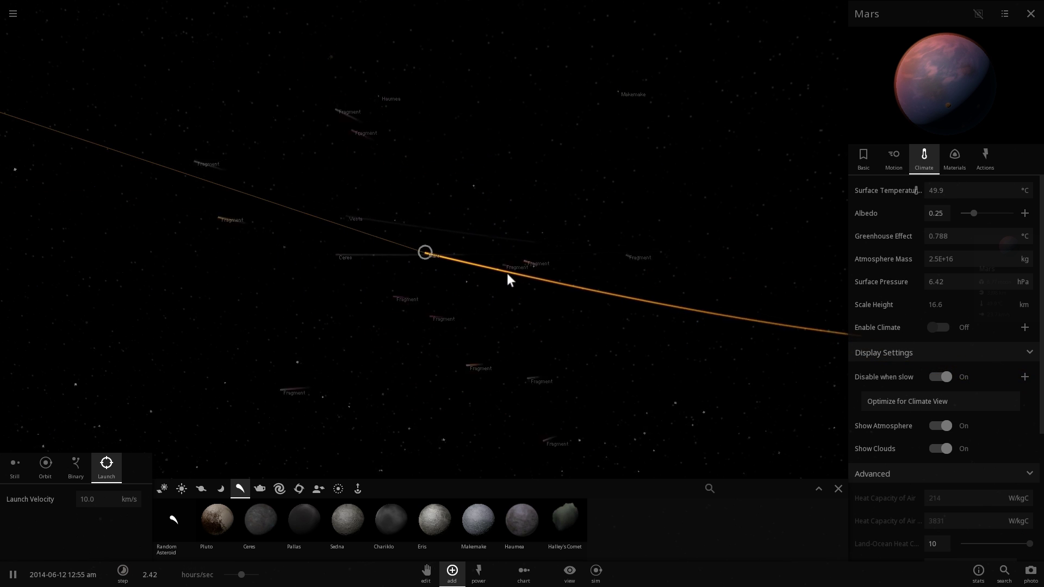
right_click_drag(500, 270, 515, 336)
scroll(450, 293, "down", 3)
scroll(513, 344, "down", 3)
scroll(515, 337, "down", 5)
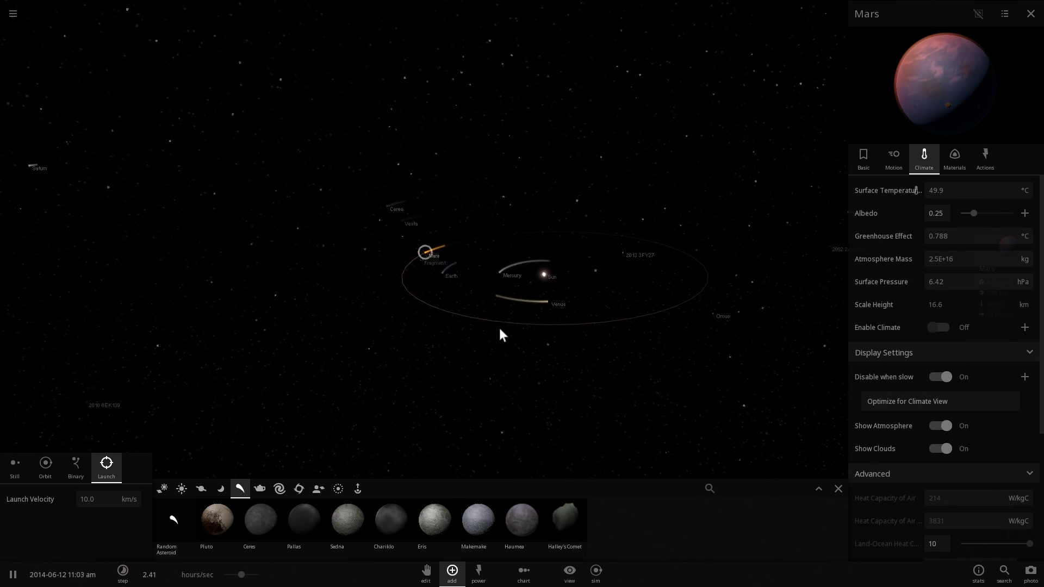
right_click_drag(582, 328, 487, 333)
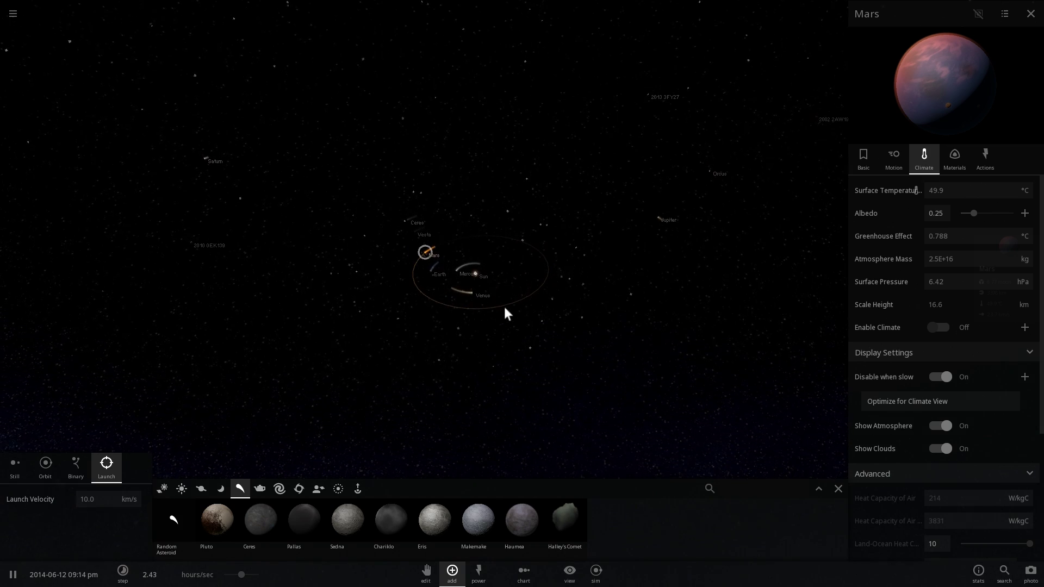
scroll(507, 305, "down", 3)
right_click_drag(491, 297, 446, 405)
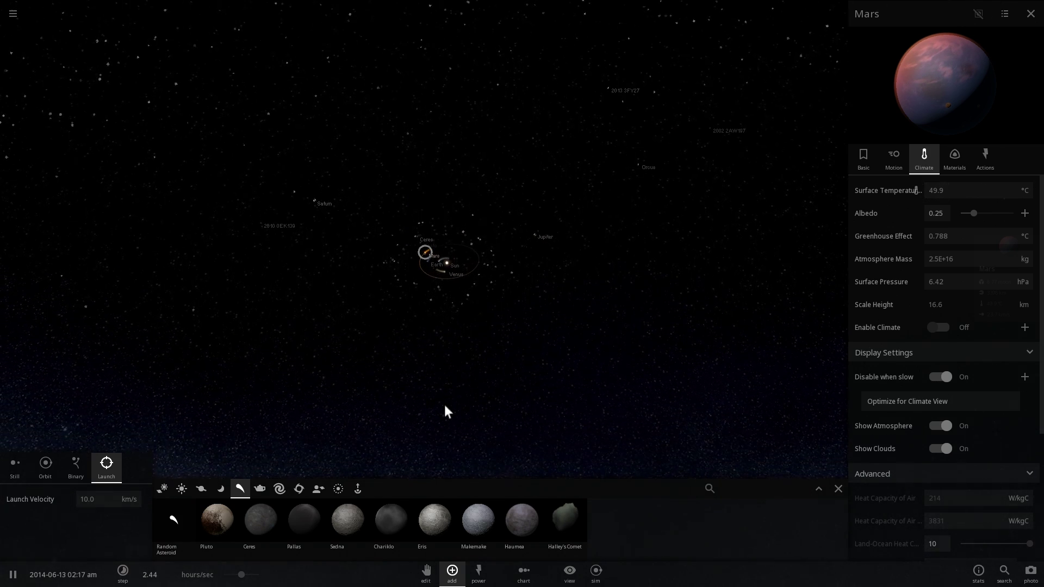
scroll(424, 353, "down", 3)
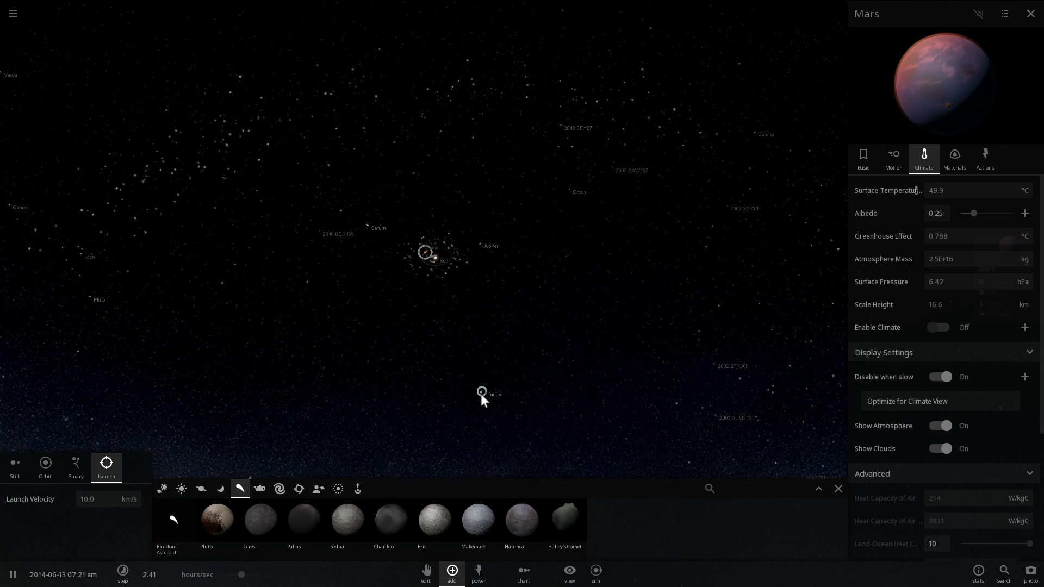
Focus on Uranus and bring its sunlit side into close view.
double_click(481, 393)
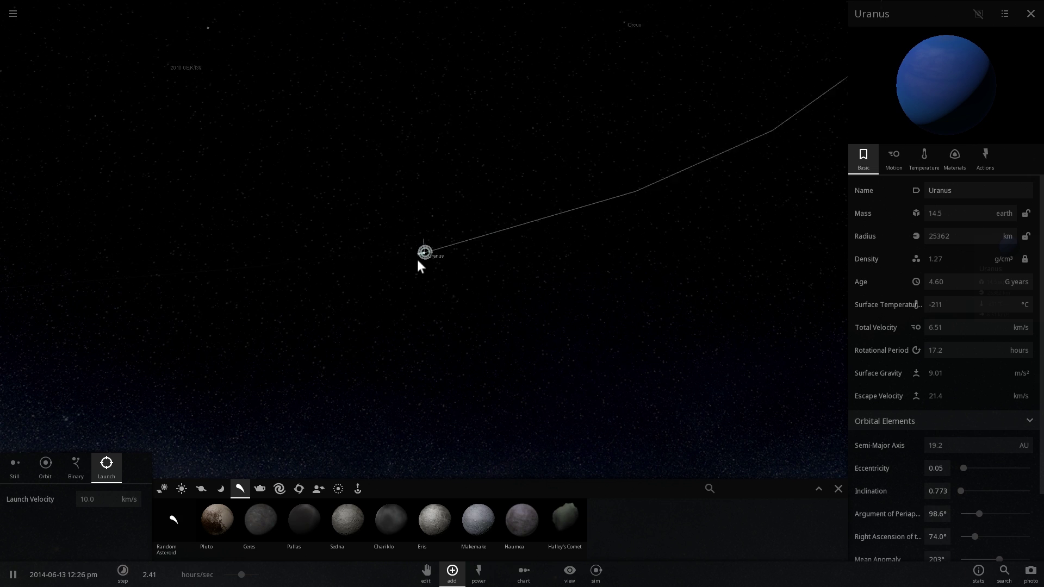
scroll(417, 259, "up", 15)
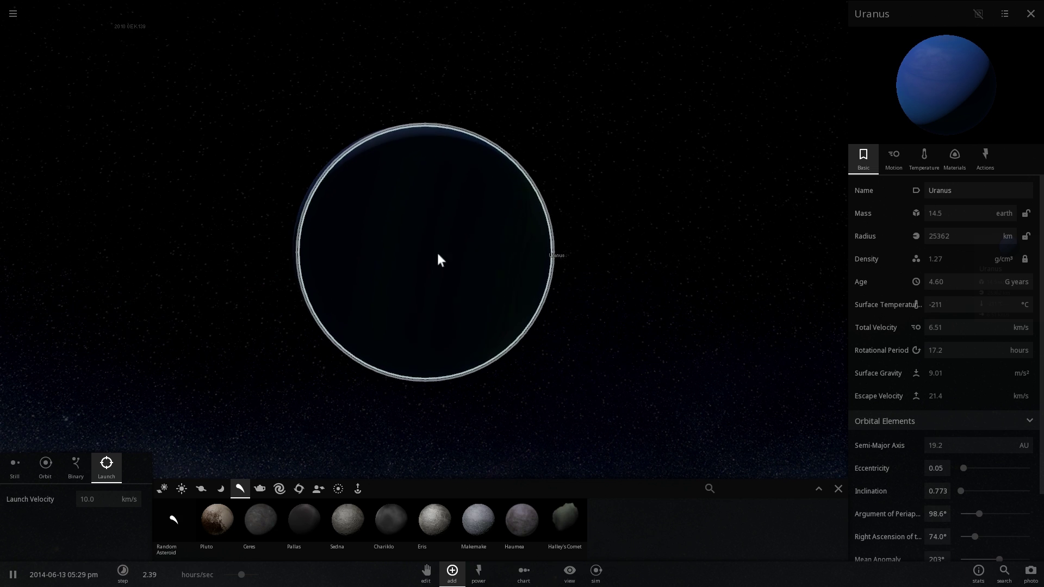
right_click_drag(439, 260, 396, 248)
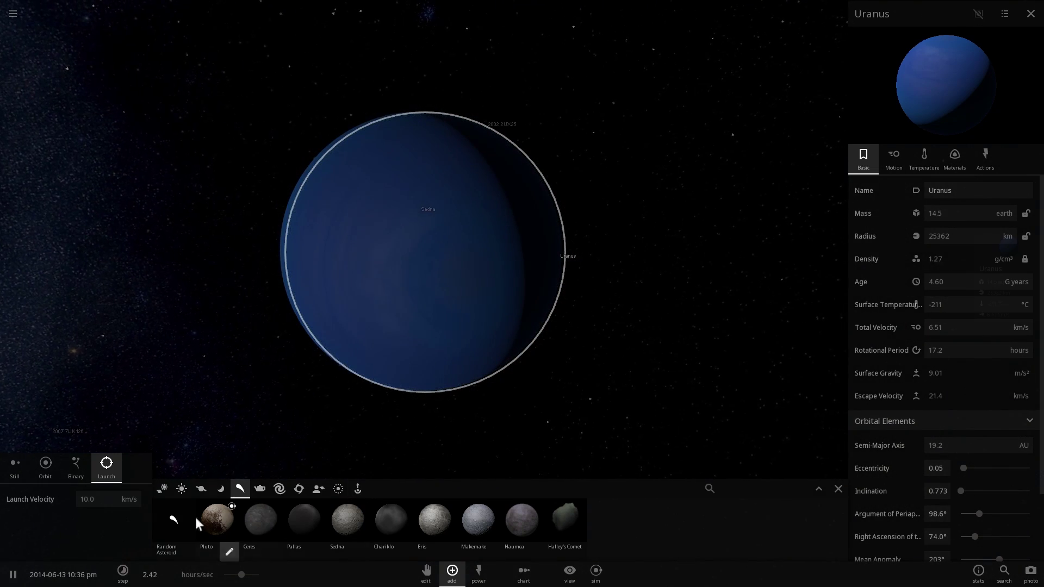
Launch a small body at Uranus at 10 km/s, refocus on the planet, and open its properties.
left_click(436, 278)
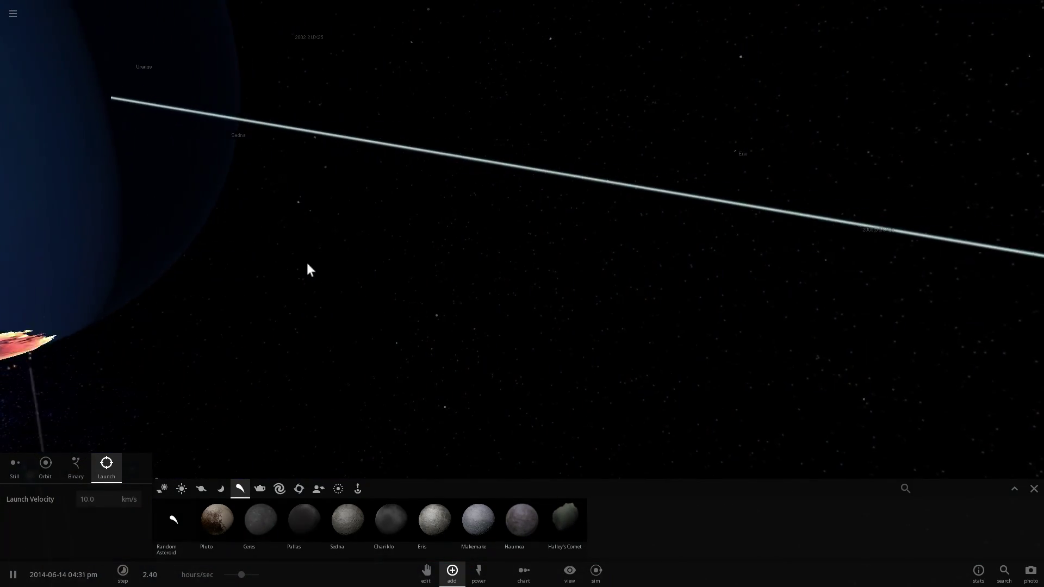
double_click(175, 170)
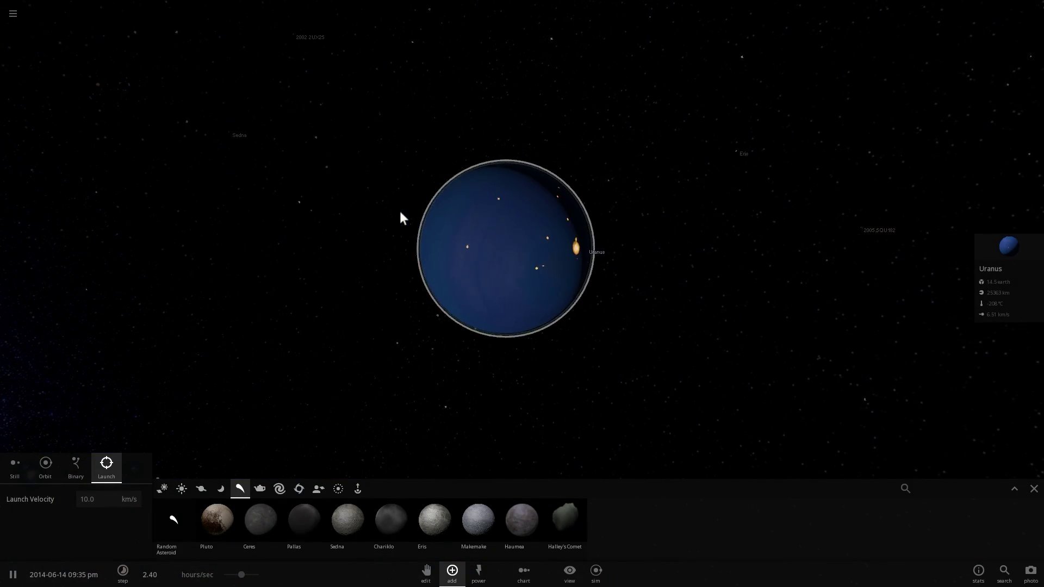
left_click(988, 247)
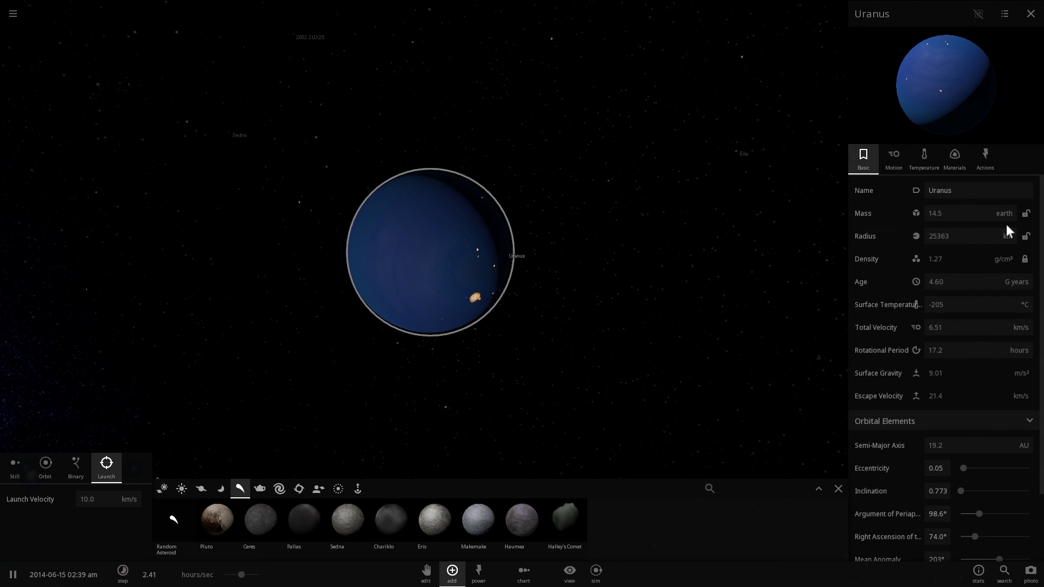
Inspect the impact marks on Uranus up close from a different angle.
scroll(620, 279, "up", 5)
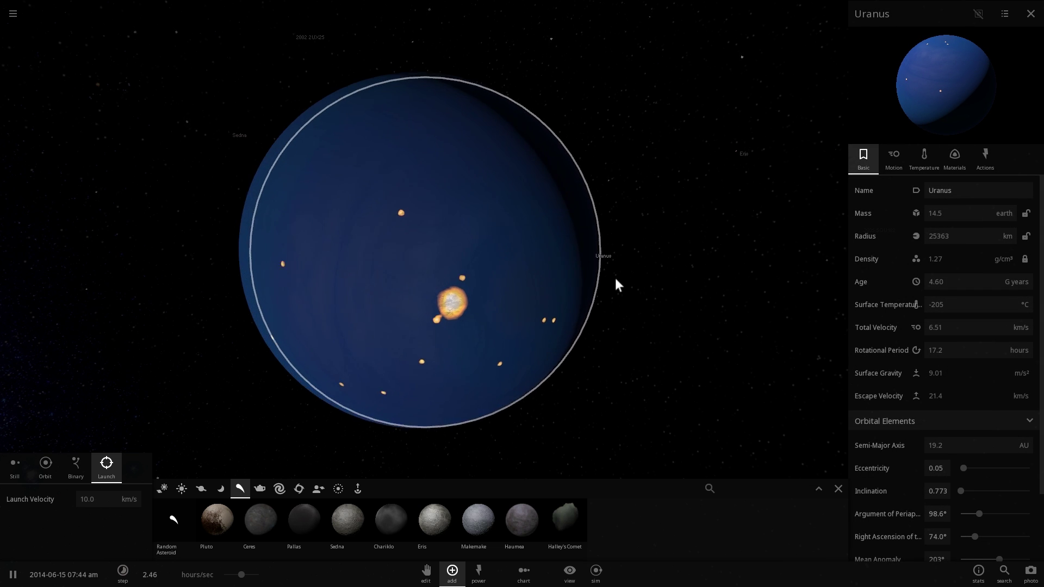
right_click_drag(574, 257, 527, 242)
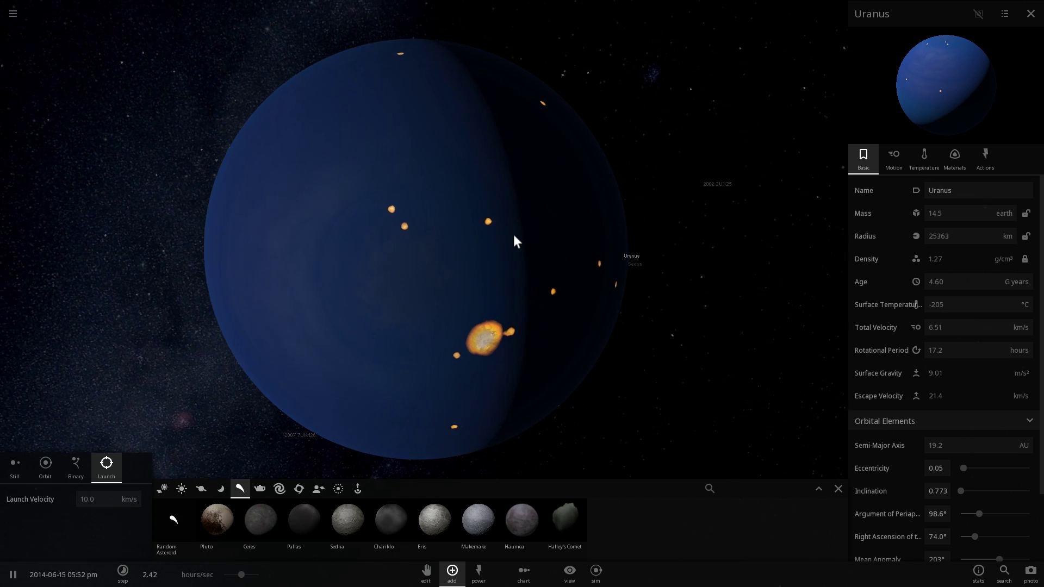
scroll(508, 240, "down", 3)
Find Pluto in the outer solar system, focus on it, and open its material composition.
scroll(505, 245, "down", 5)
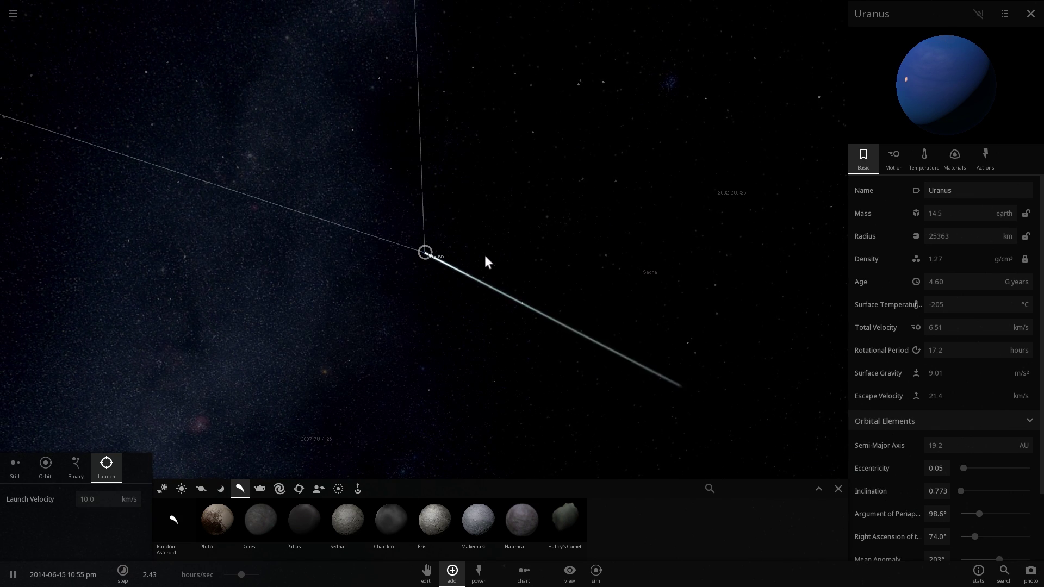
scroll(484, 256, "down", 5)
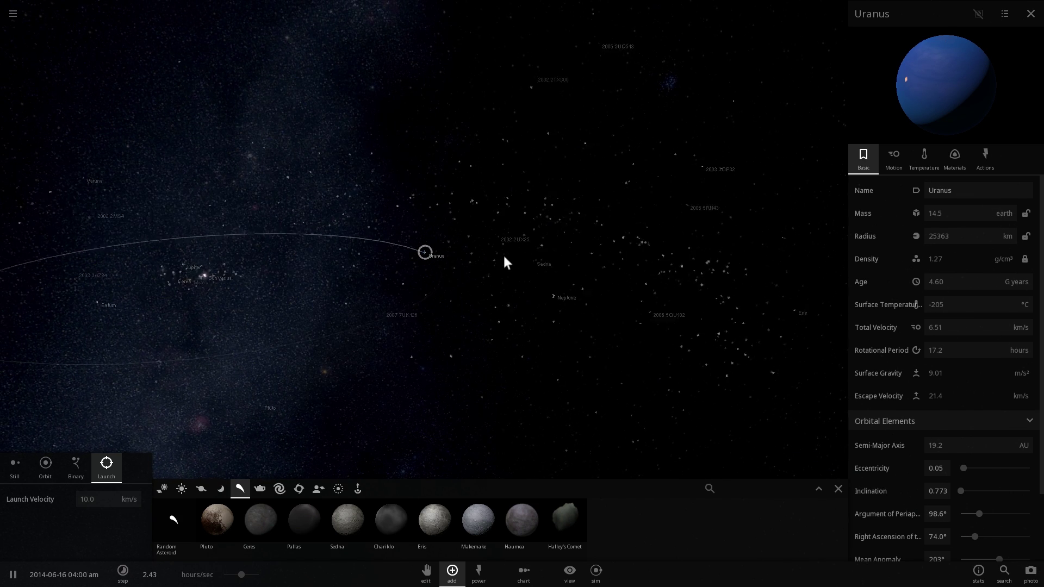
right_click_drag(518, 277, 517, 303)
scroll(517, 300, "down", 3)
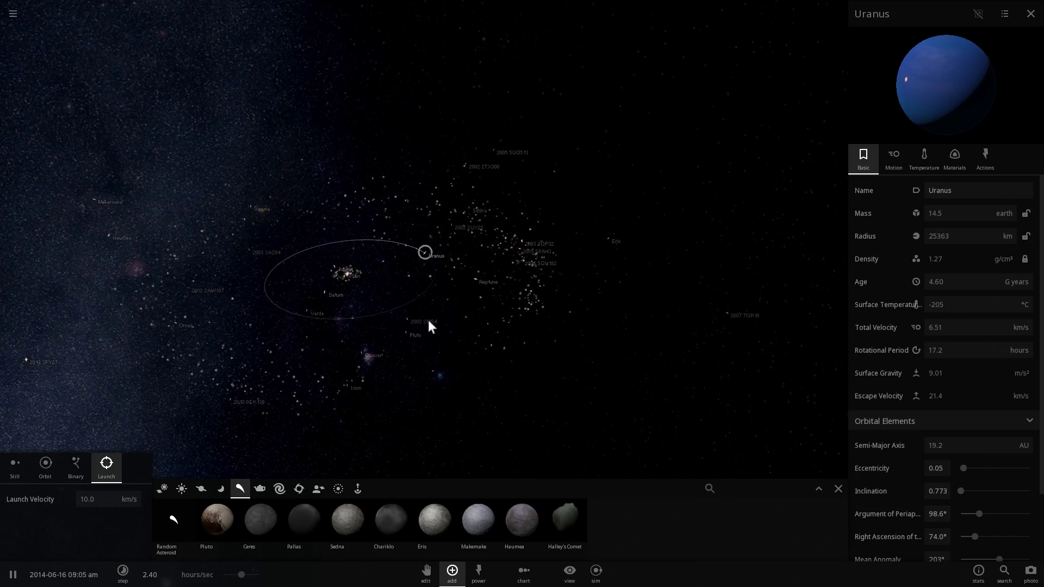
double_click(409, 331)
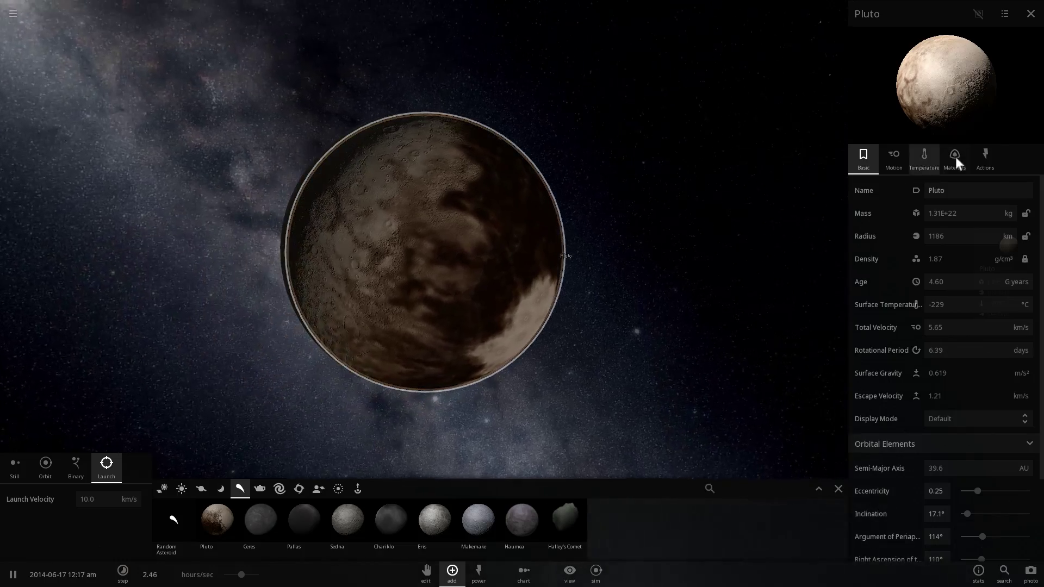
left_click(955, 158)
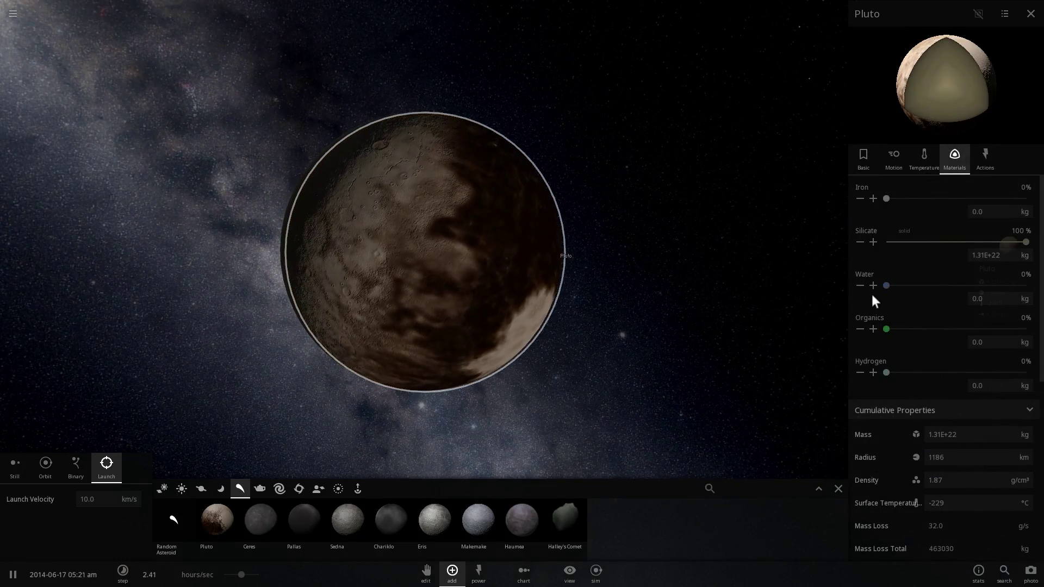
scroll(514, 283, "up", 5)
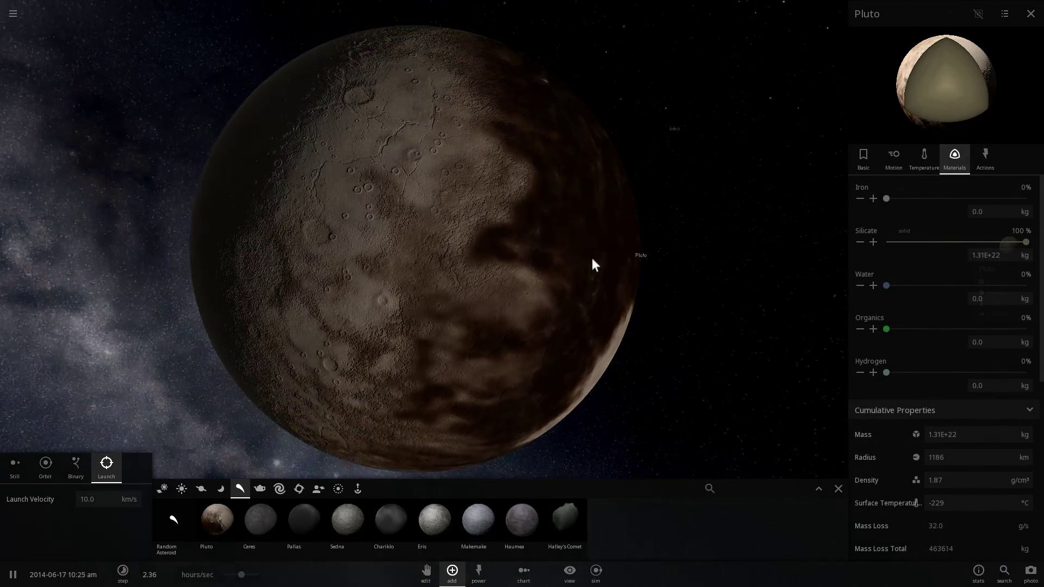
View Pluto from another side and at a distance, and choose Random Asteroid as the body to launch.
left_click_drag(579, 255, 250, 153)
left_click_drag(337, 154, 451, 171)
scroll(358, 309, "down", 10)
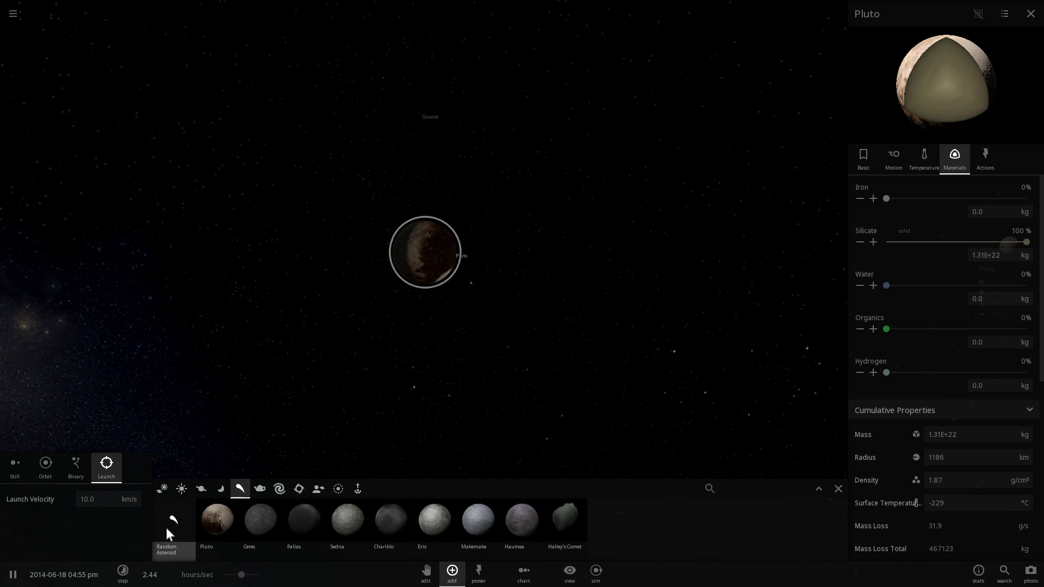
left_click(165, 527)
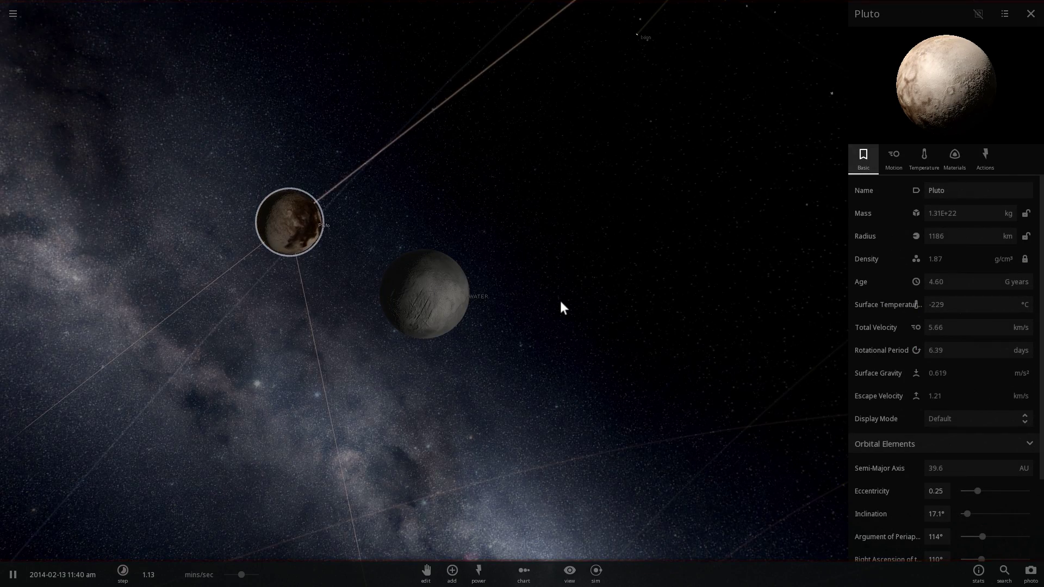
Look at the WATER body and Pluto together, focus on each in turn, and pause the simulation.
right_click_drag(561, 301, 493, 276)
scroll(543, 286, "up", 3)
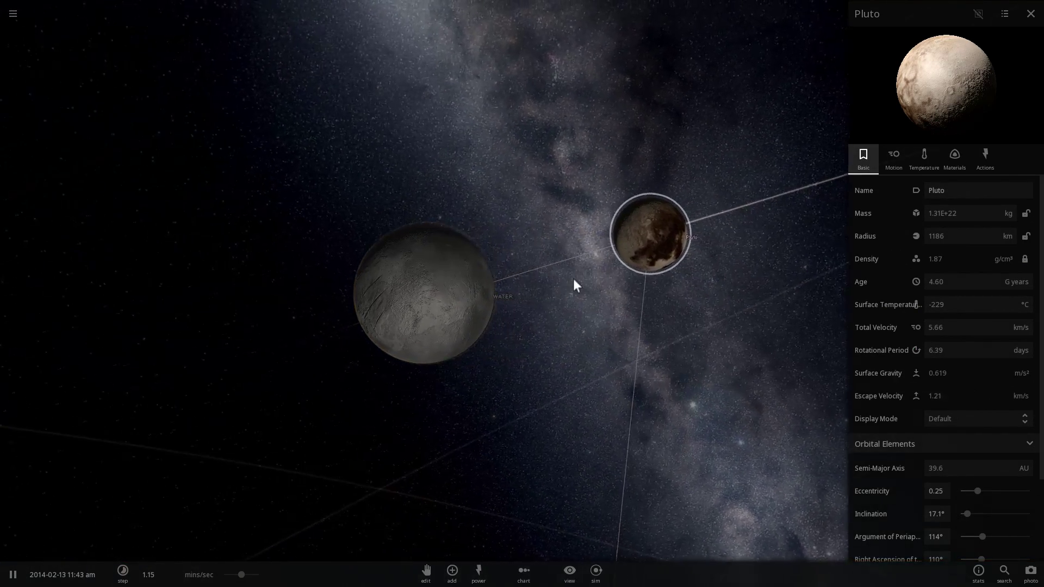
right_click_drag(573, 279, 541, 257)
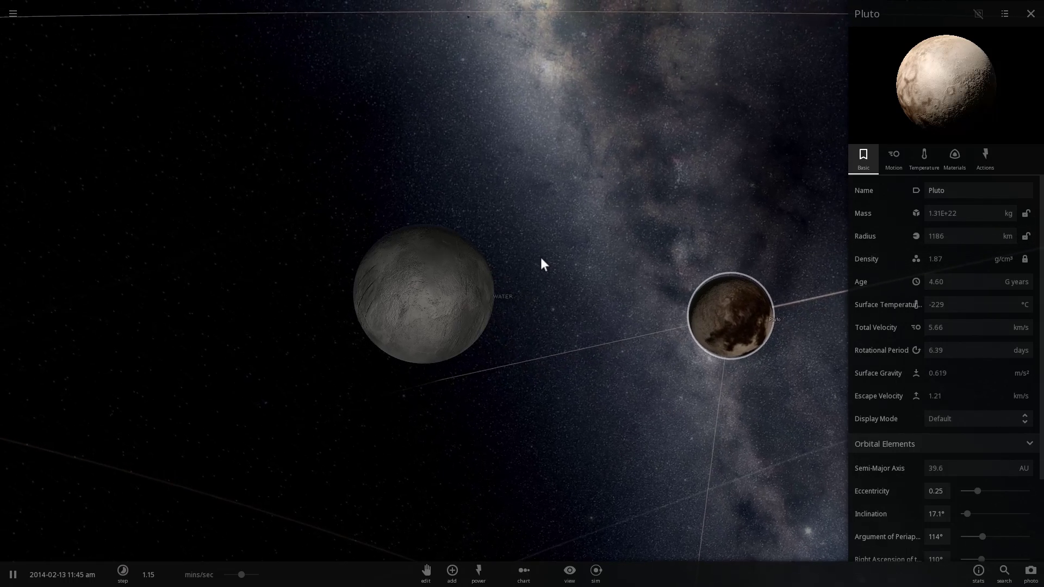
double_click(721, 308)
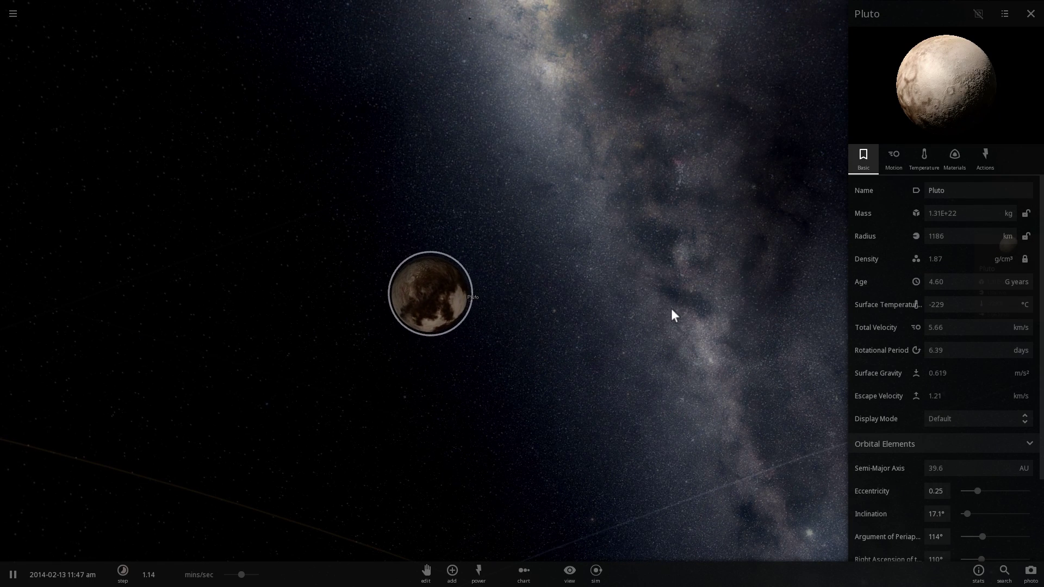
double_click(318, 288)
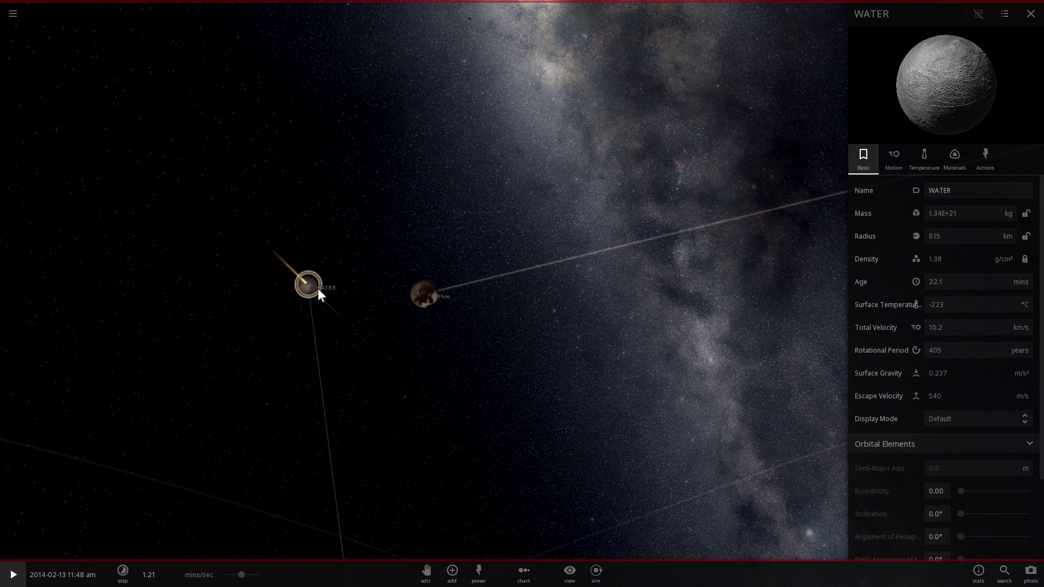
Bring the WATER body and Pluto into a closer shared view and resume the simulation.
scroll(496, 303, "up", 5)
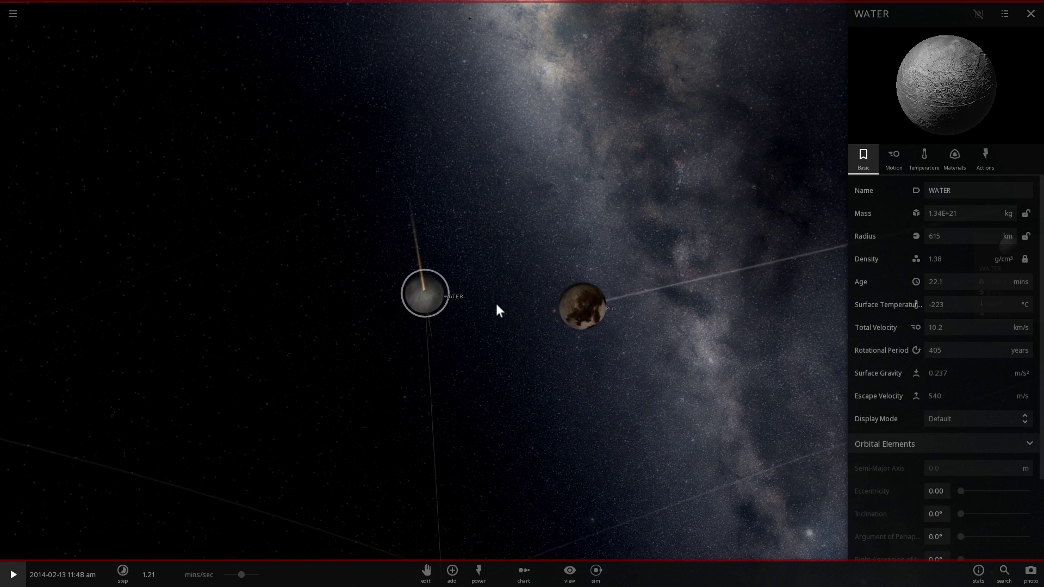
right_click_drag(496, 303, 593, 314)
scroll(549, 318, "up", 2)
right_click_drag(510, 320, 537, 315)
key("space")
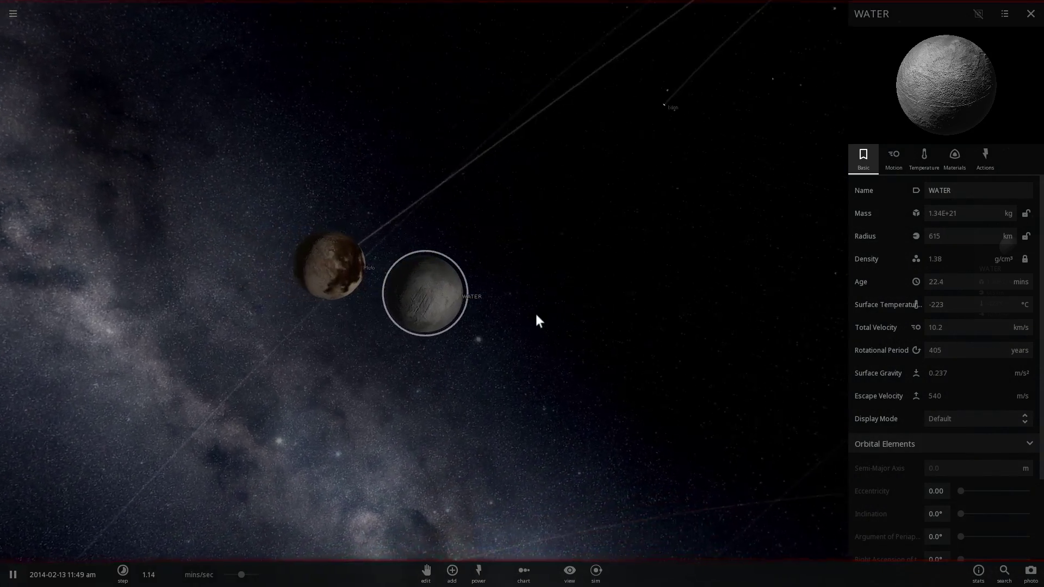
Follow the WATER body's approach to Pluto from several angles and distances.
scroll(522, 319, "up", 2)
scroll(515, 321, "up", 3)
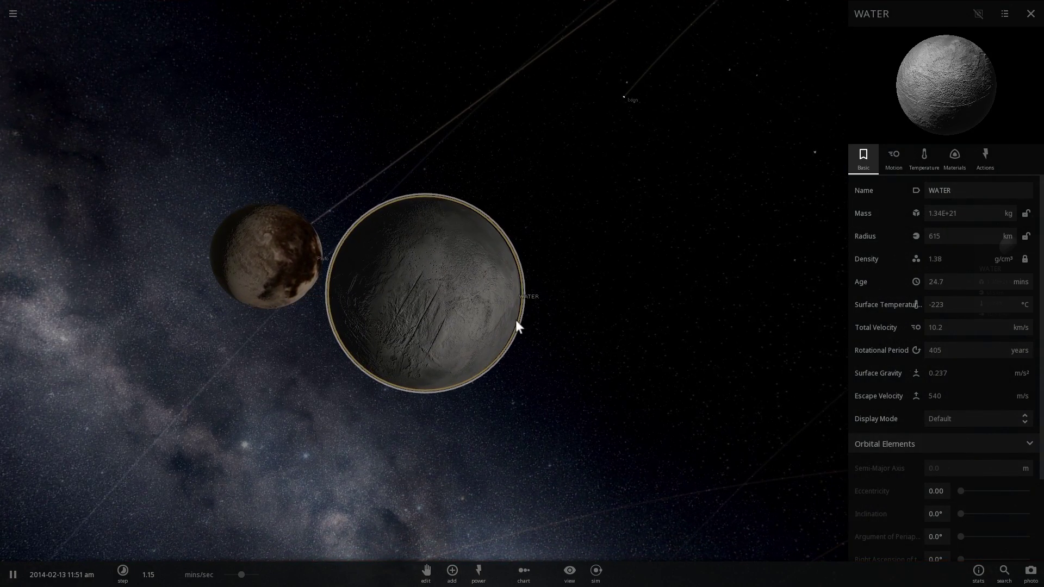
right_click_drag(515, 320, 547, 289)
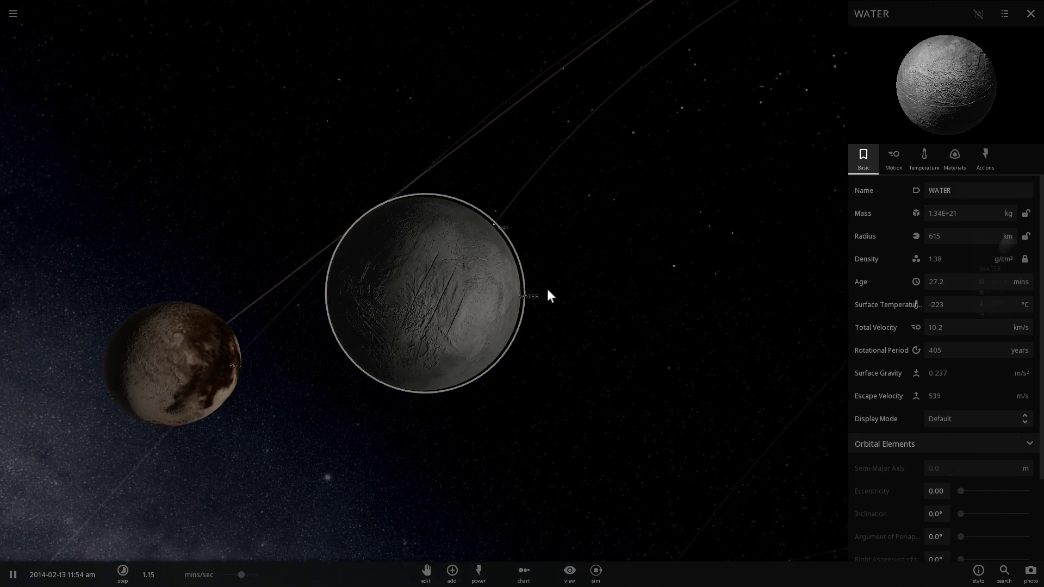
scroll(538, 298, "down", 2)
left_click_drag(537, 302, 401, 373)
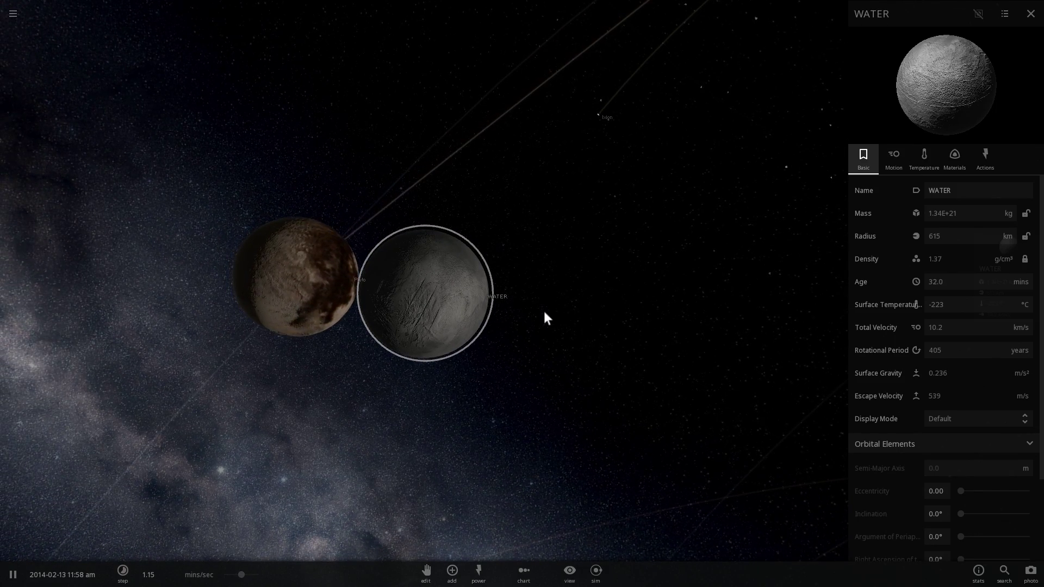
left_click_drag(544, 312, 382, 318)
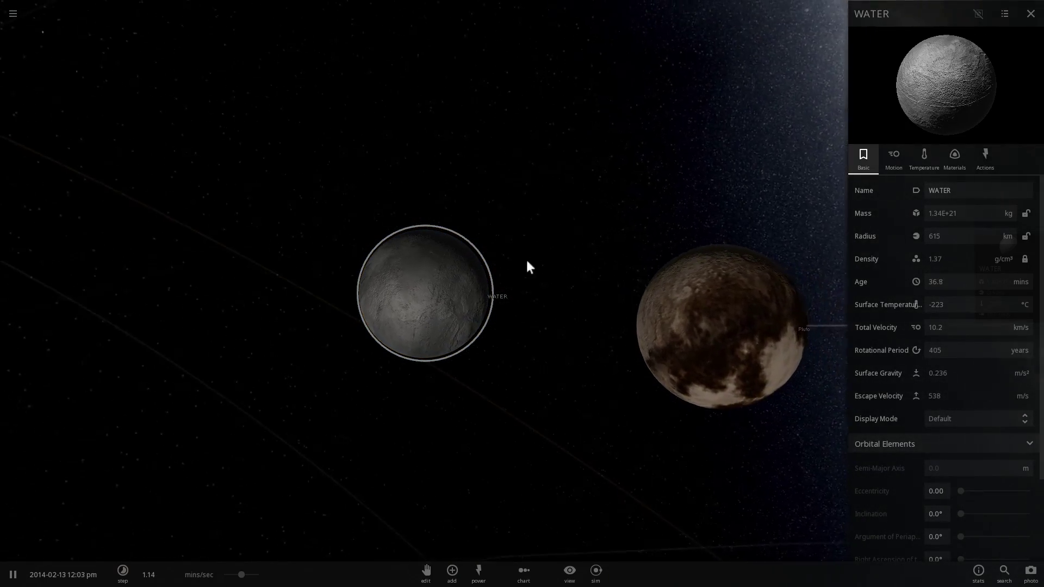
scroll(556, 267, "up", 3)
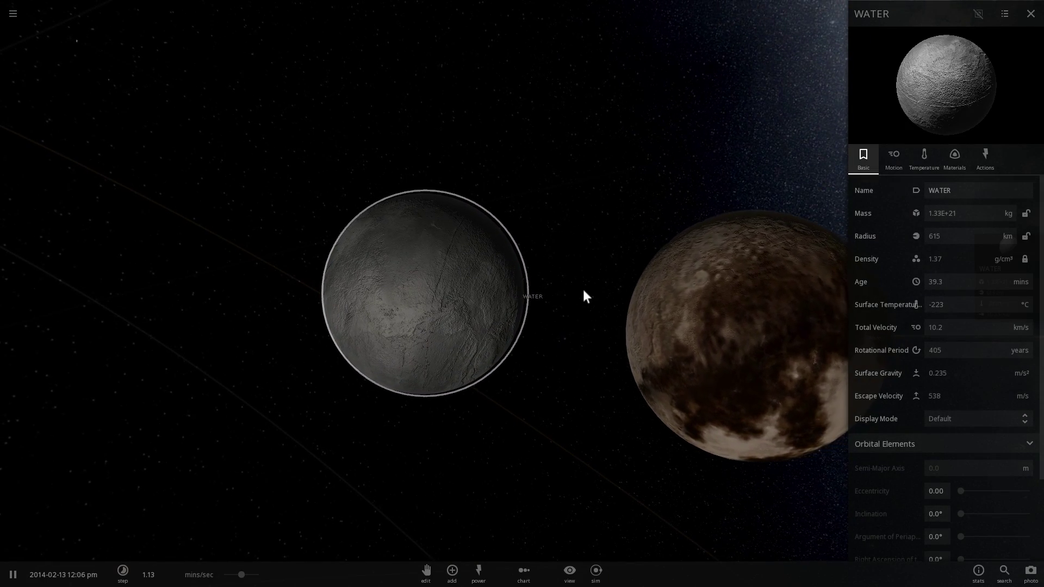
Focus on Pluto, view its impact side, and raise the simulation speed to about 33 minutes per second.
left_click(609, 302)
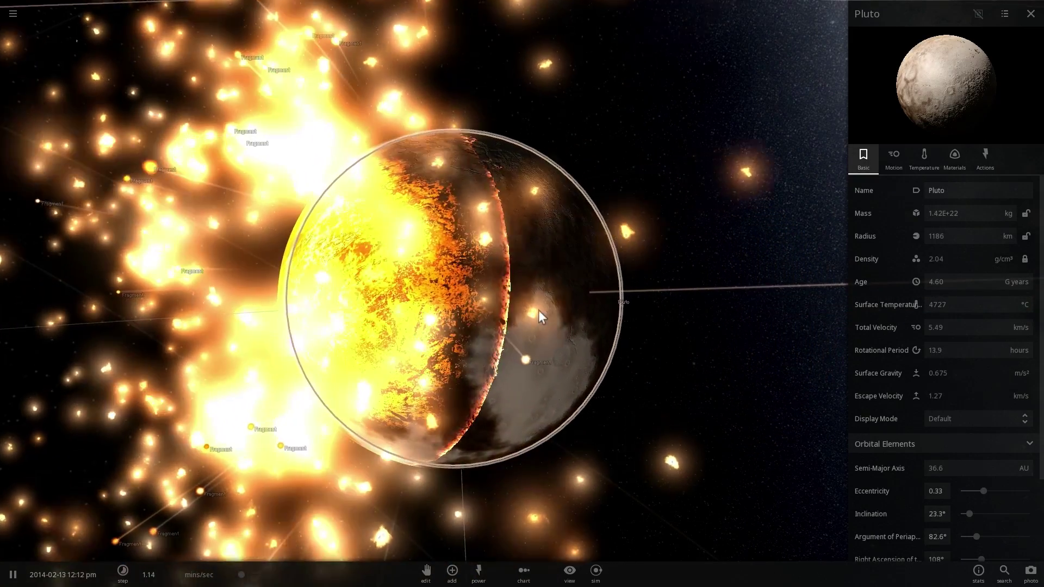
left_click_drag(624, 309, 397, 333)
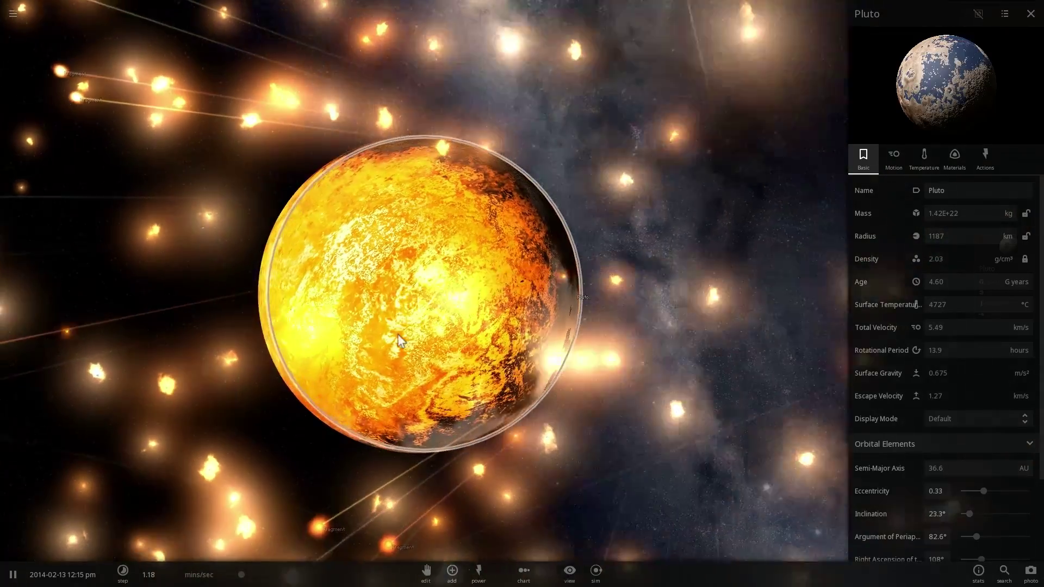
left_click_drag(241, 575, 254, 571)
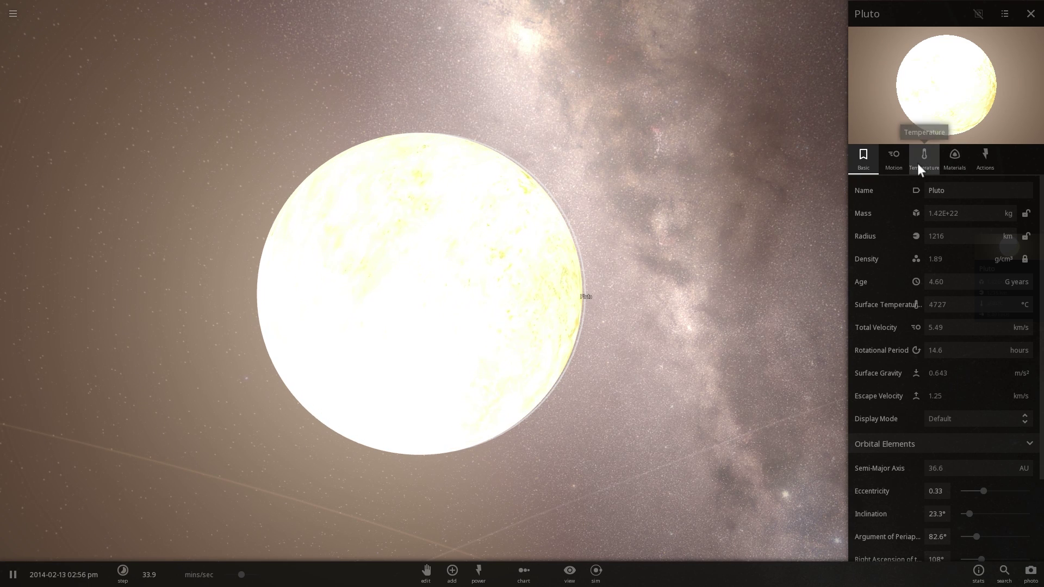
Set Pluto's surface temperature to 50 °C.
left_click(919, 165)
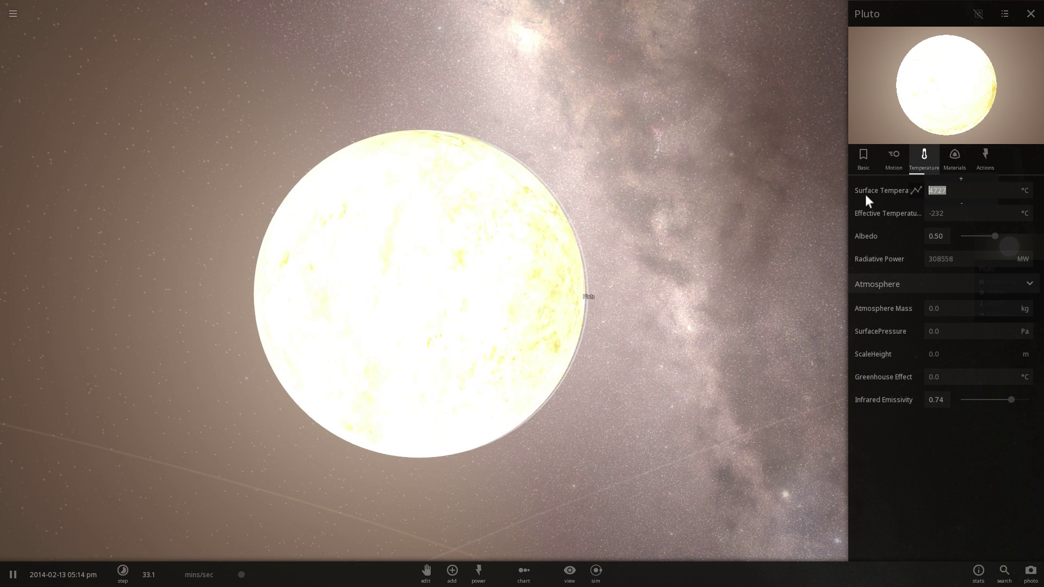
type("50")
key("Return")
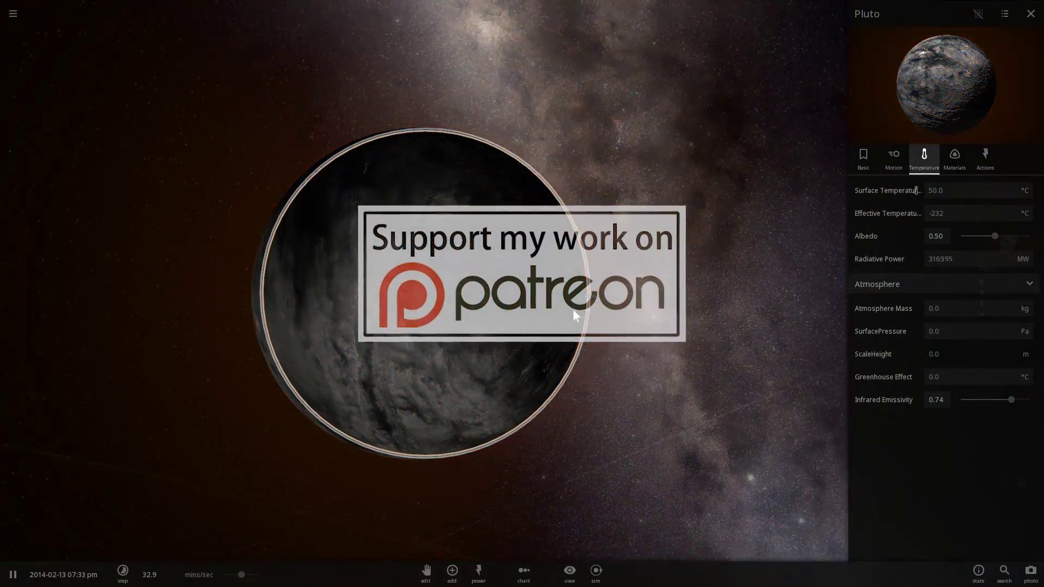
Examine Pluto's surface from several sides and distances, and close its properties.
right_click_drag(573, 310, 460, 266)
scroll(632, 228, "down", 3)
scroll(458, 264, "up", 4)
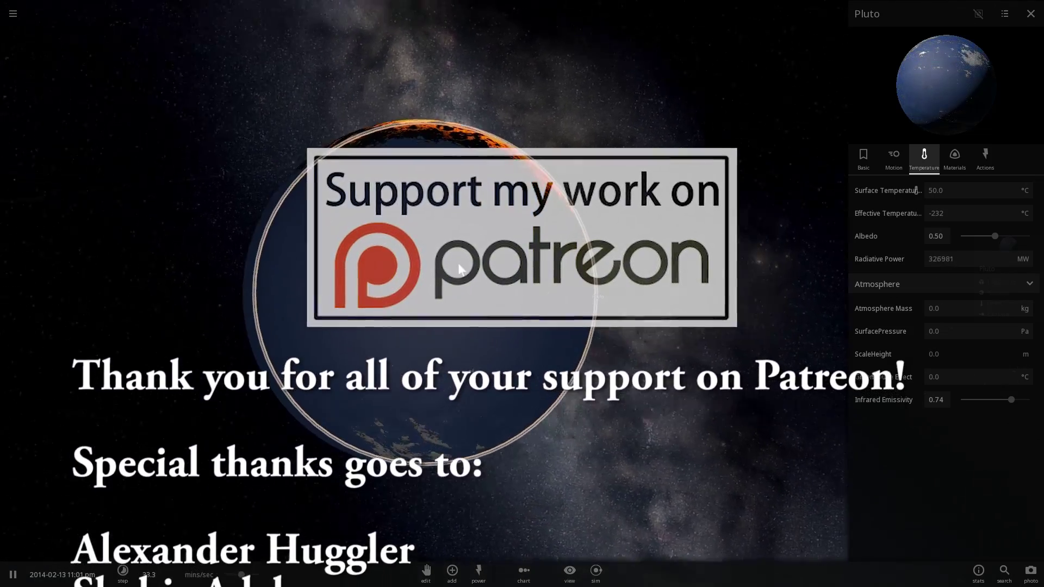
left_click_drag(460, 269, 536, 273)
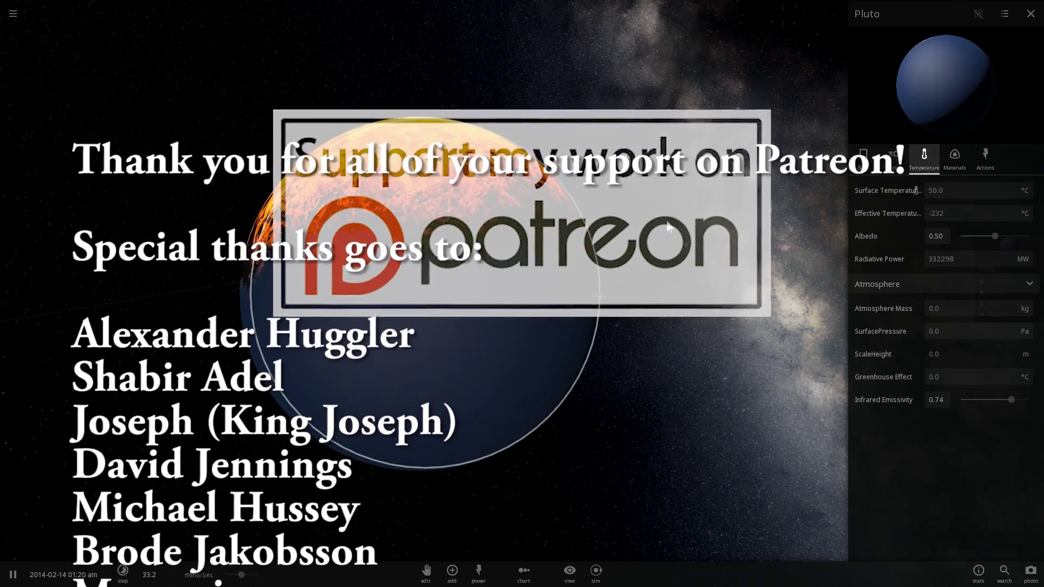
right_click_drag(667, 223, 772, 247)
left_click(1032, 15)
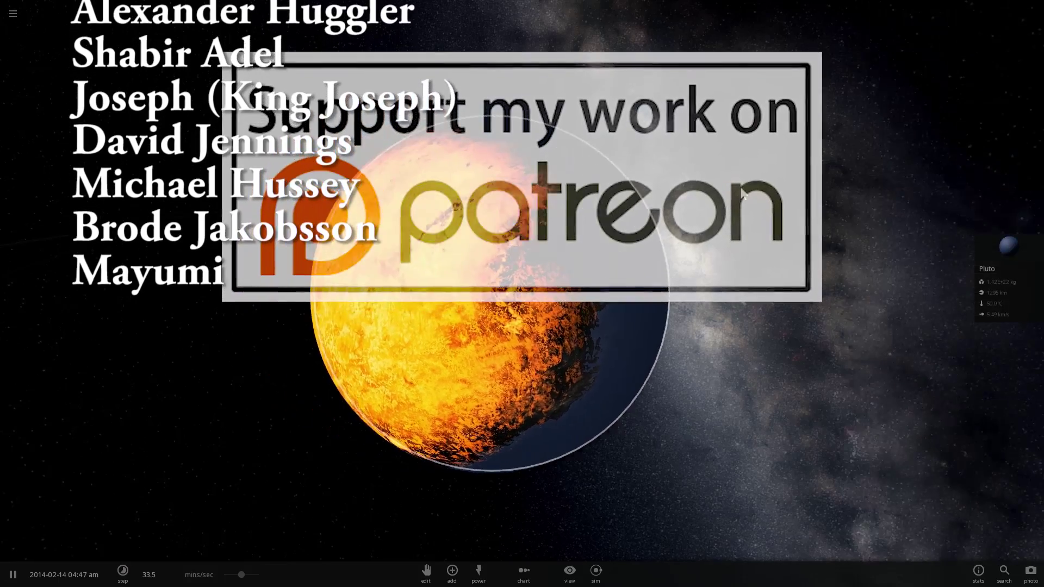
left_click_drag(743, 194, 557, 220)
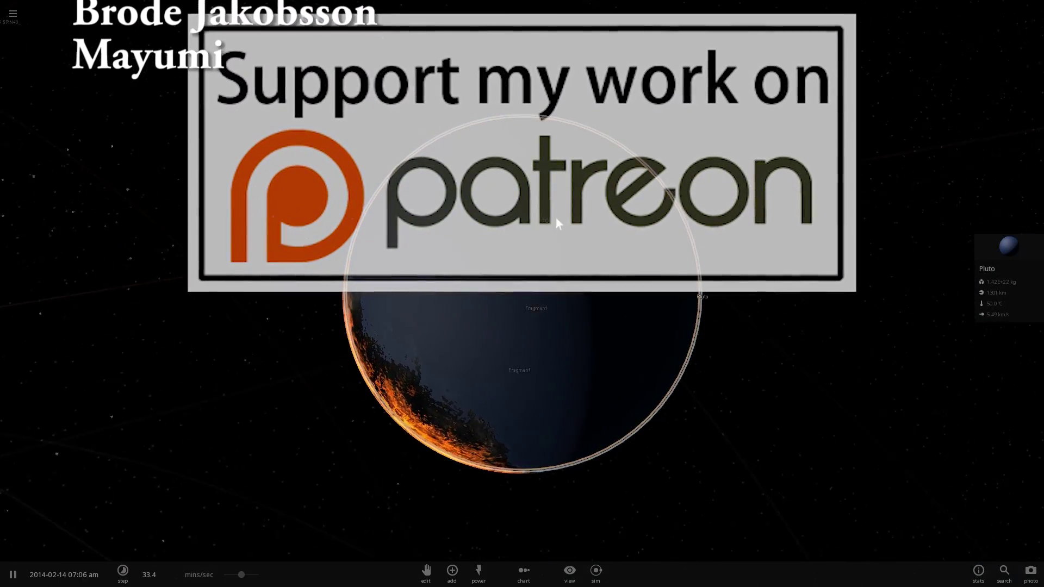
left_click_drag(625, 220, 622, 255)
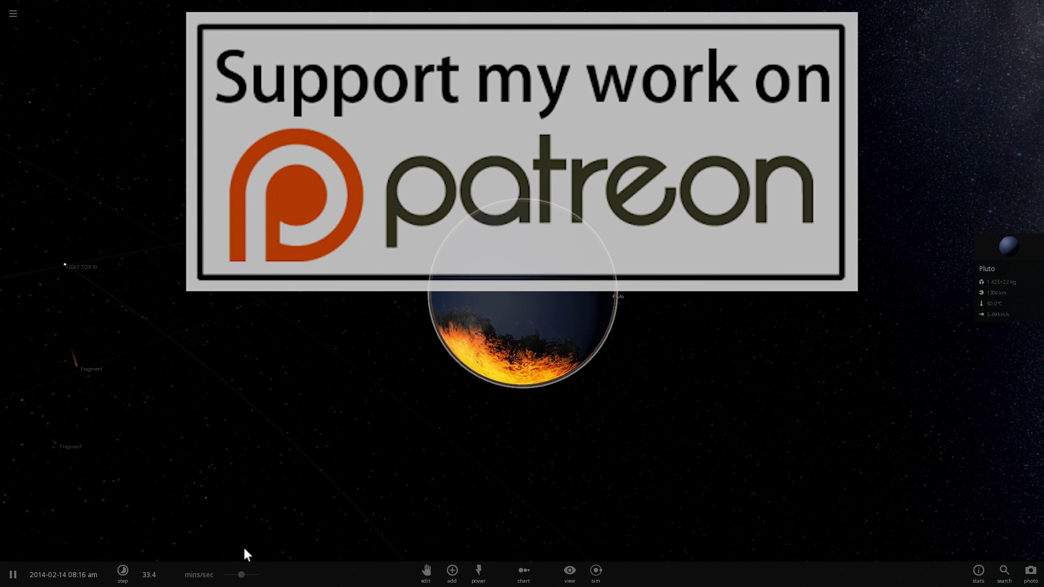